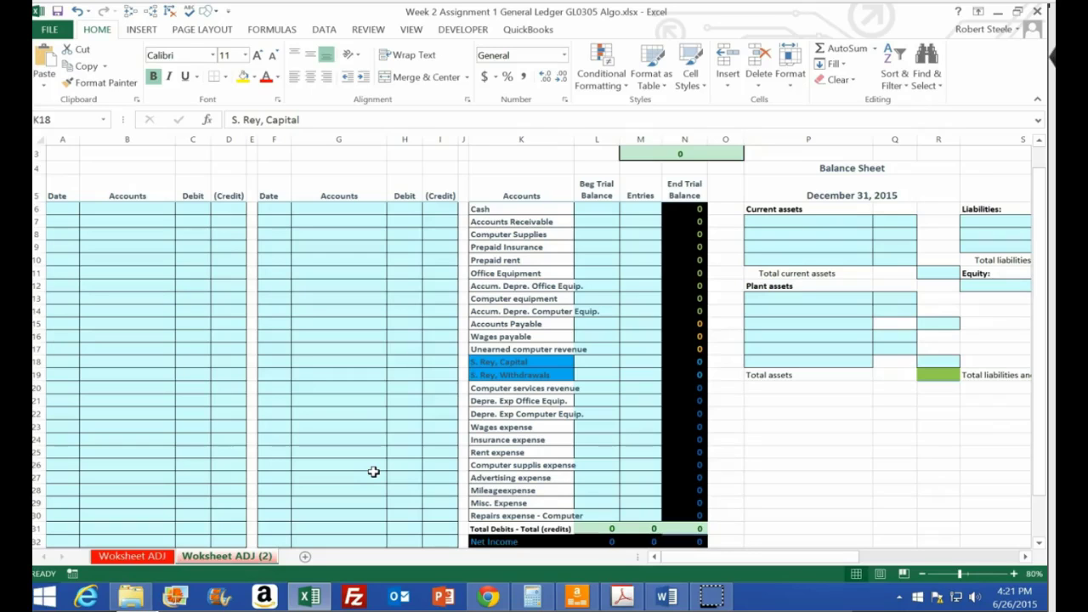
Switch to Adobe Acrobat, review the November 30 unadjusted trial balance and snap the assignment PDF to half the screen
{"action": "left_click", "coordinate": [622, 595]}
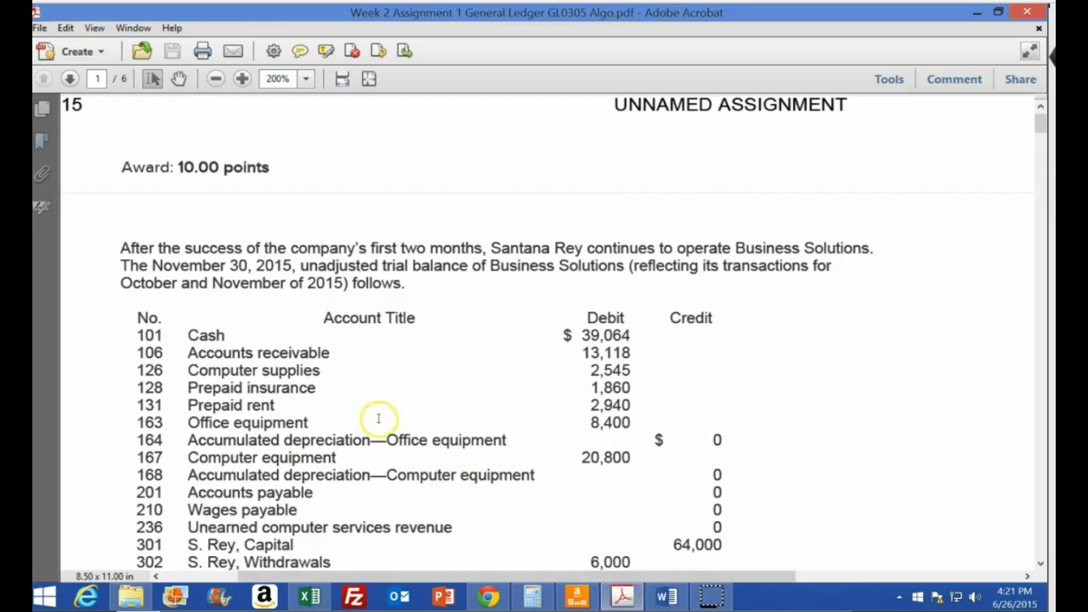
{"action": "left_click", "coordinate": [353, 390]}
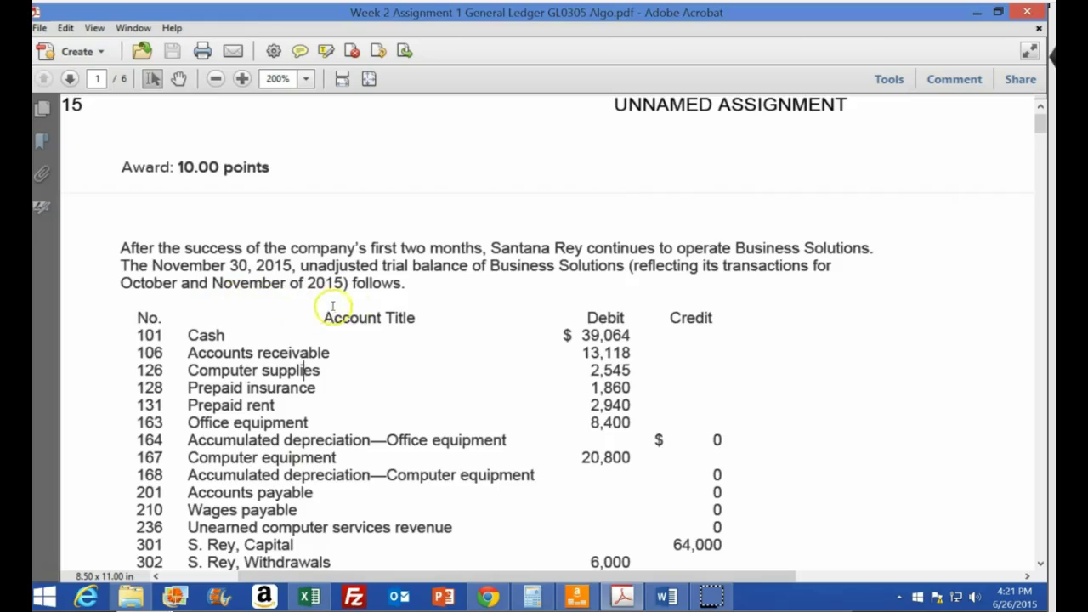
{"action": "scroll", "coordinate": [414, 326], "scroll_direction": "down", "scroll_amount": 1}
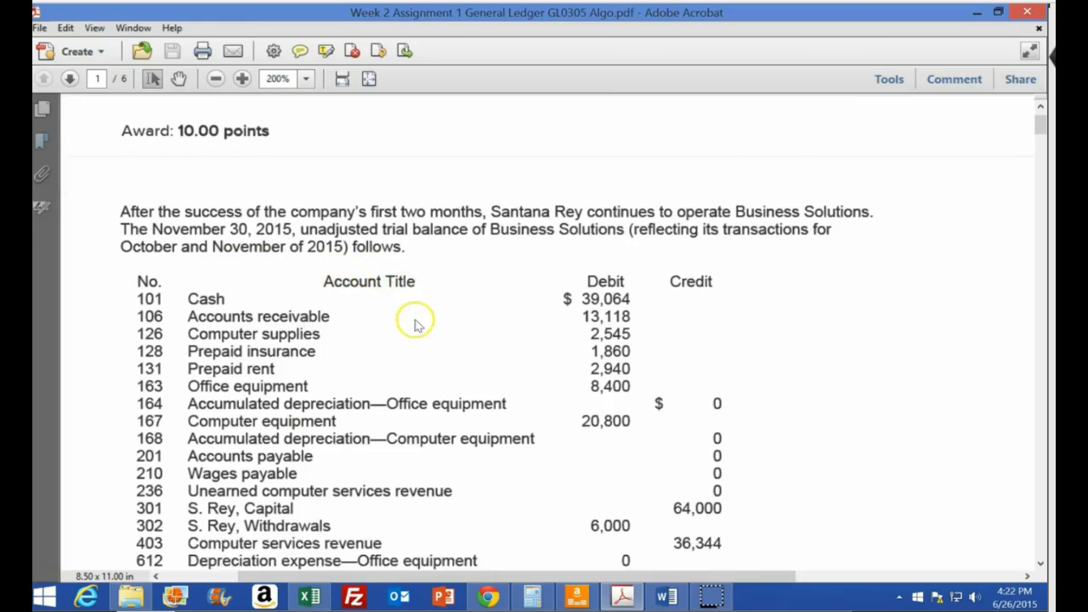
{"action": "scroll", "coordinate": [413, 322], "scroll_direction": "down", "scroll_amount": 1}
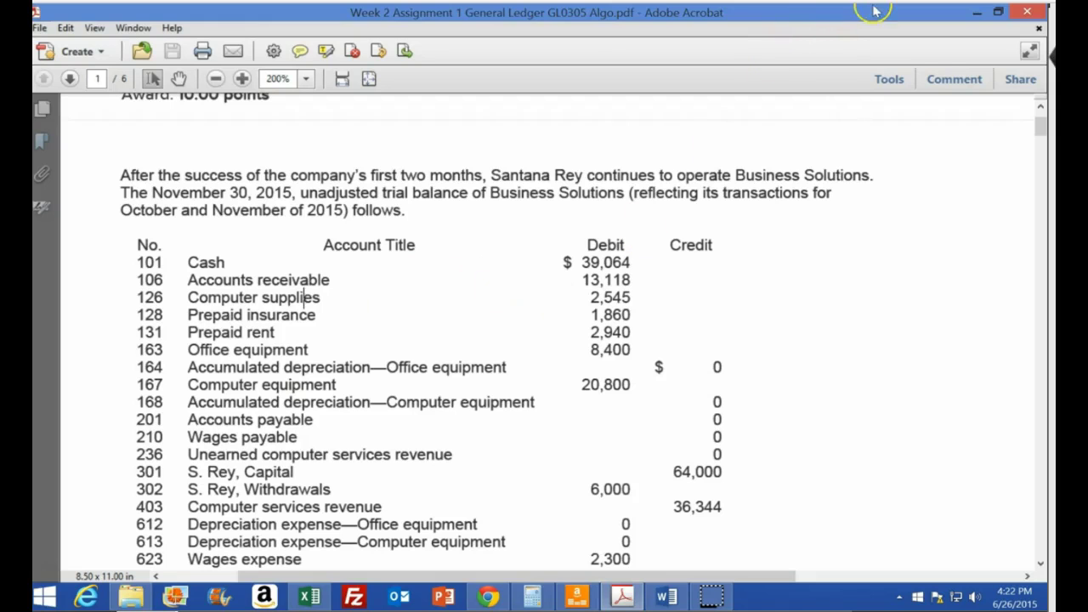
{"action": "left_click_drag", "start_coordinate": [879, 11], "coordinate": [34, 17]}
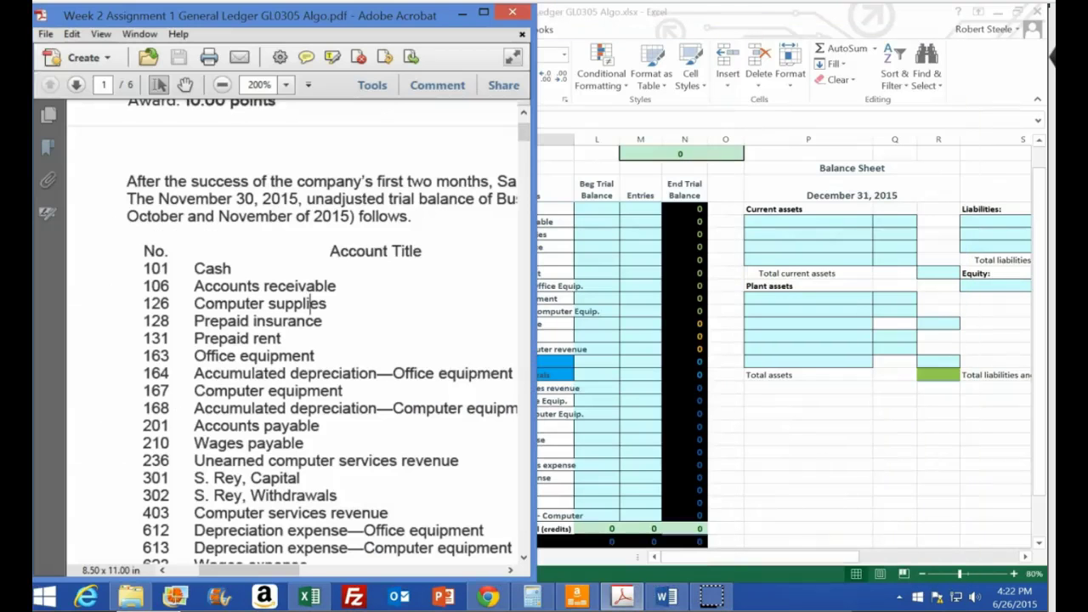
Switch to the Excel workbook and hide columns E through I, the second journal entry block
{"action": "left_click", "coordinate": [731, 274]}
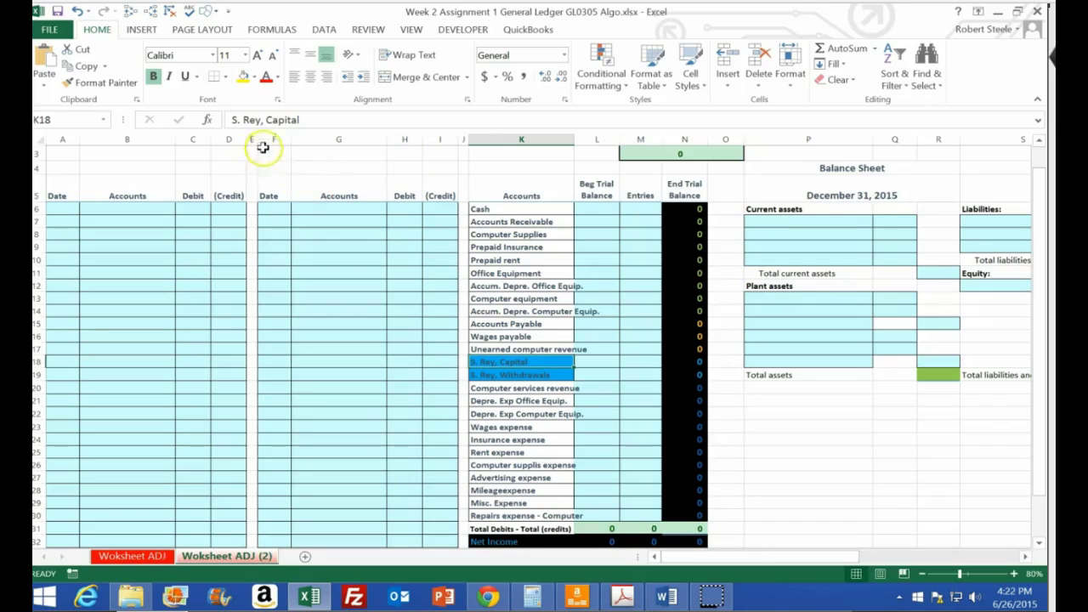
{"action": "left_click", "coordinate": [171, 235]}
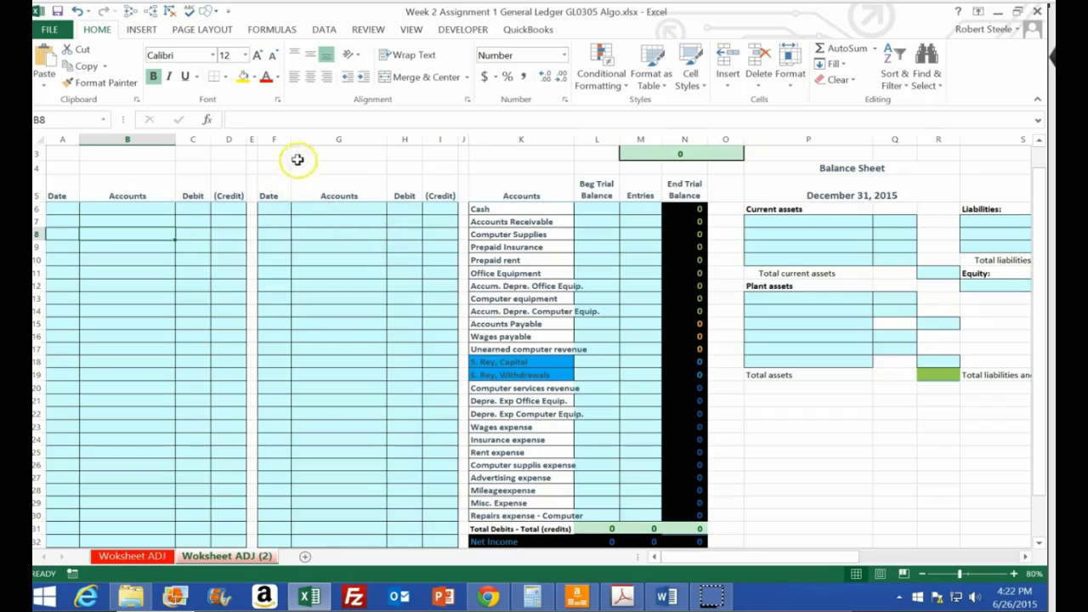
{"action": "left_click", "coordinate": [252, 138]}
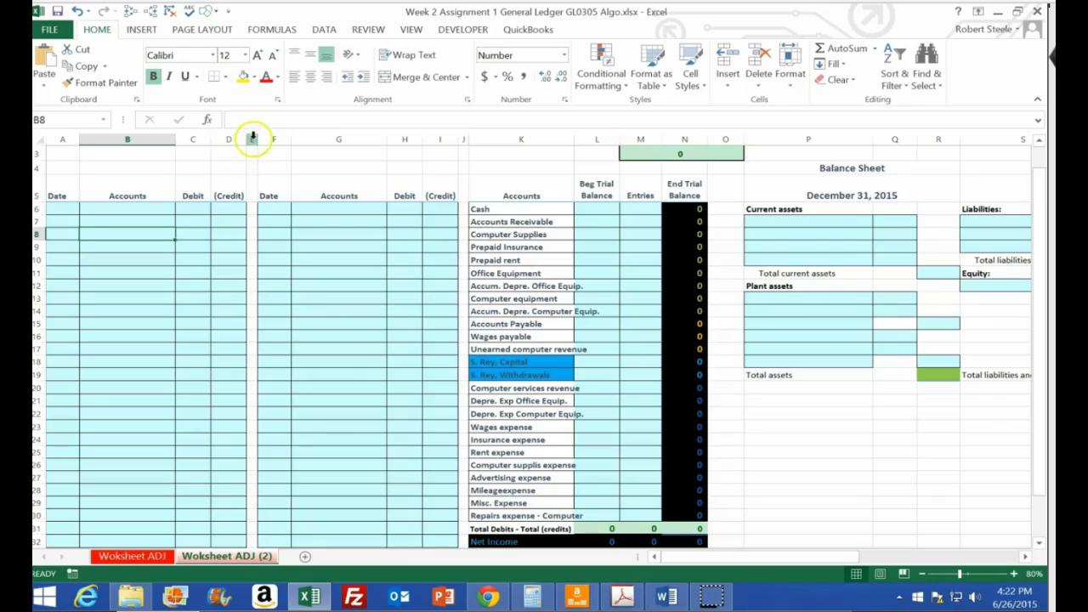
{"action": "left_click_drag", "start_coordinate": [252, 138], "coordinate": [427, 136]}
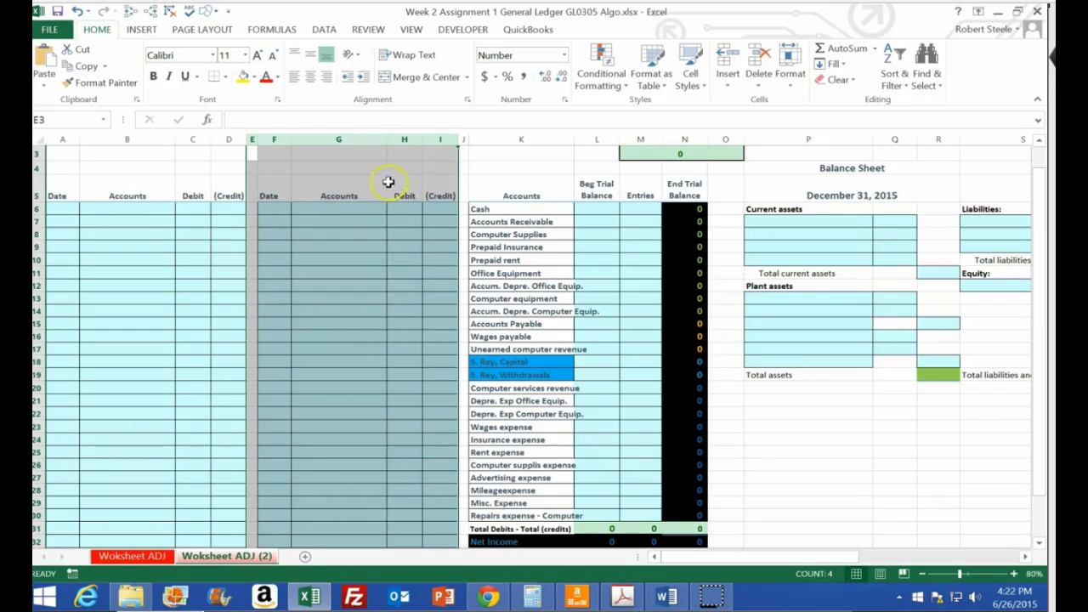
{"action": "right_click", "coordinate": [344, 166]}
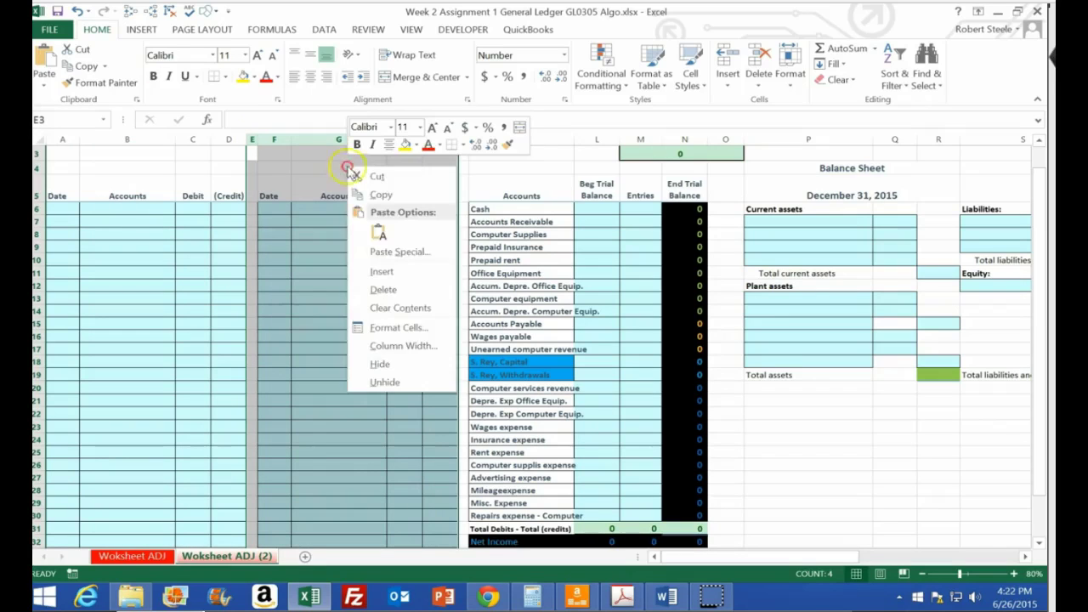
{"action": "left_click", "coordinate": [401, 372]}
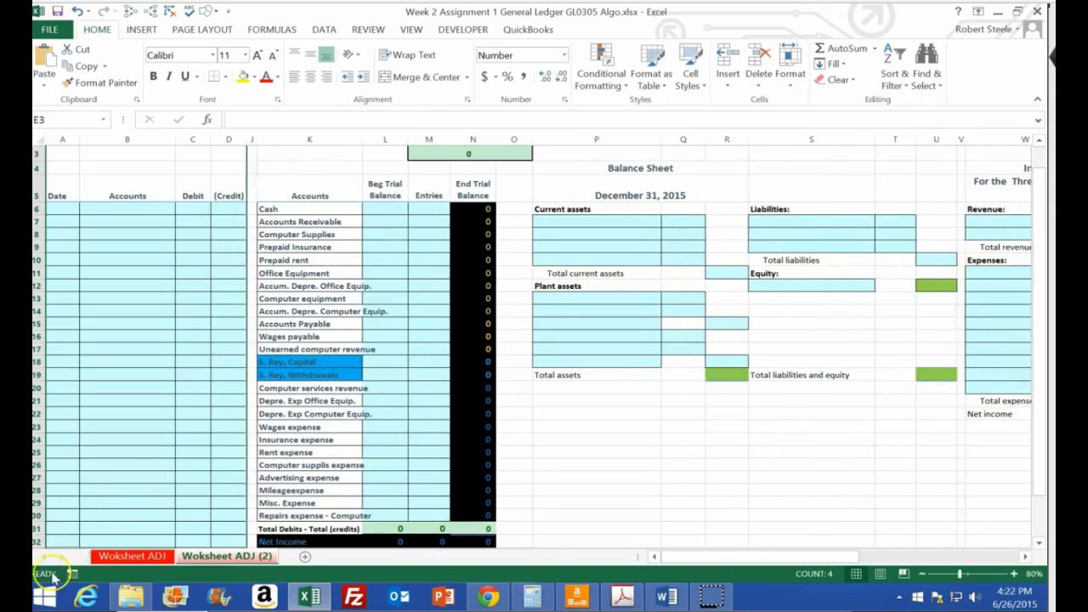
Arrange the workbook side by side with the assignment PDF in Acrobat and set the PDF zoom to 100%
{"action": "left_click_drag", "start_coordinate": [406, 12], "coordinate": [1044, 60]}
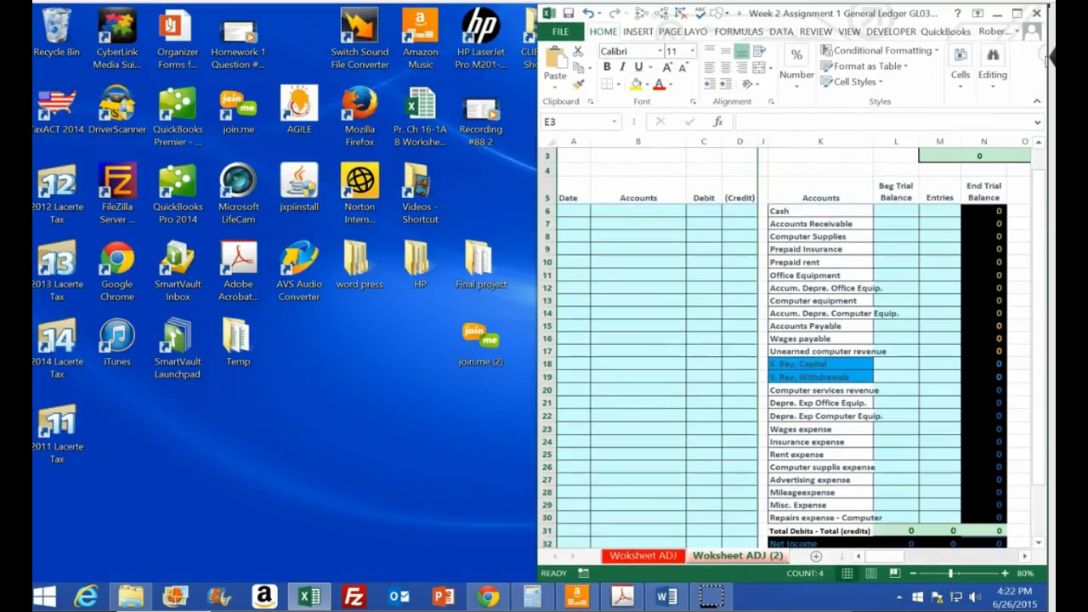
{"action": "left_click", "coordinate": [622, 597]}
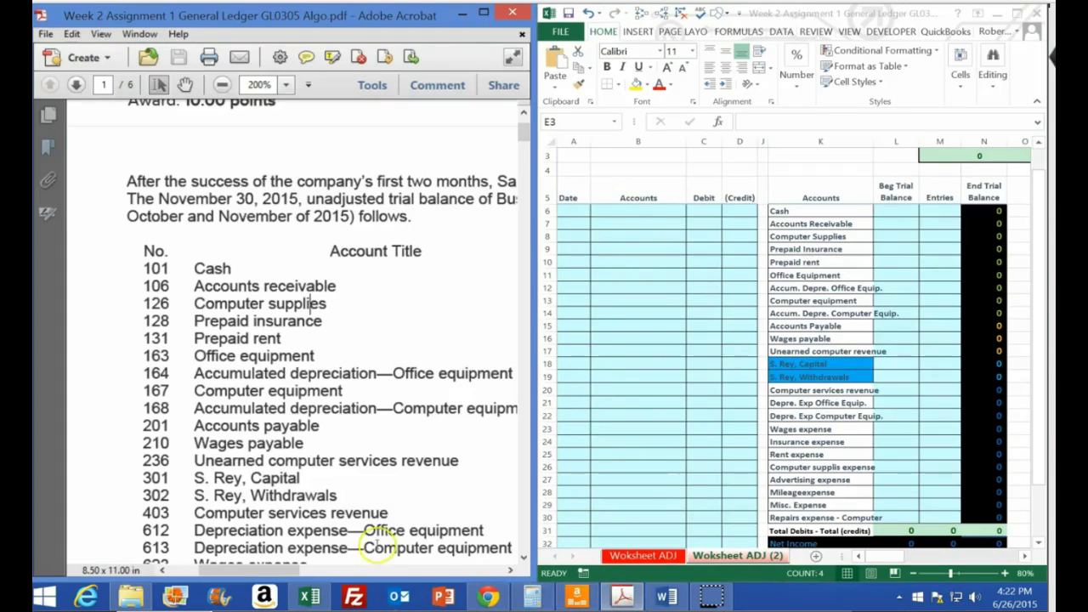
{"action": "left_click", "coordinate": [287, 85]}
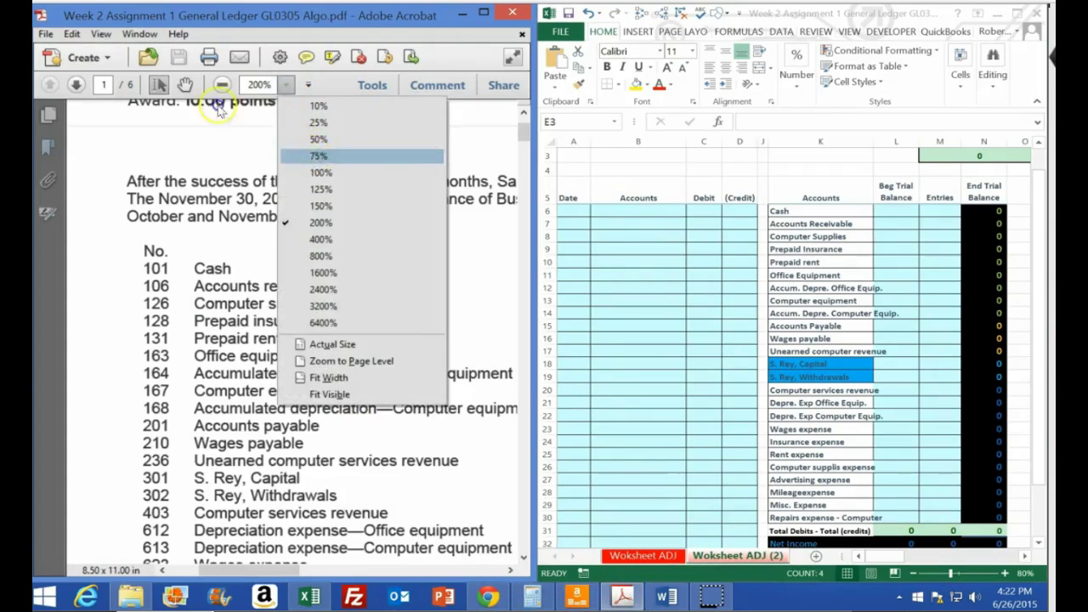
{"action": "left_click", "coordinate": [316, 161]}
{"action": "left_click", "coordinate": [287, 84]}
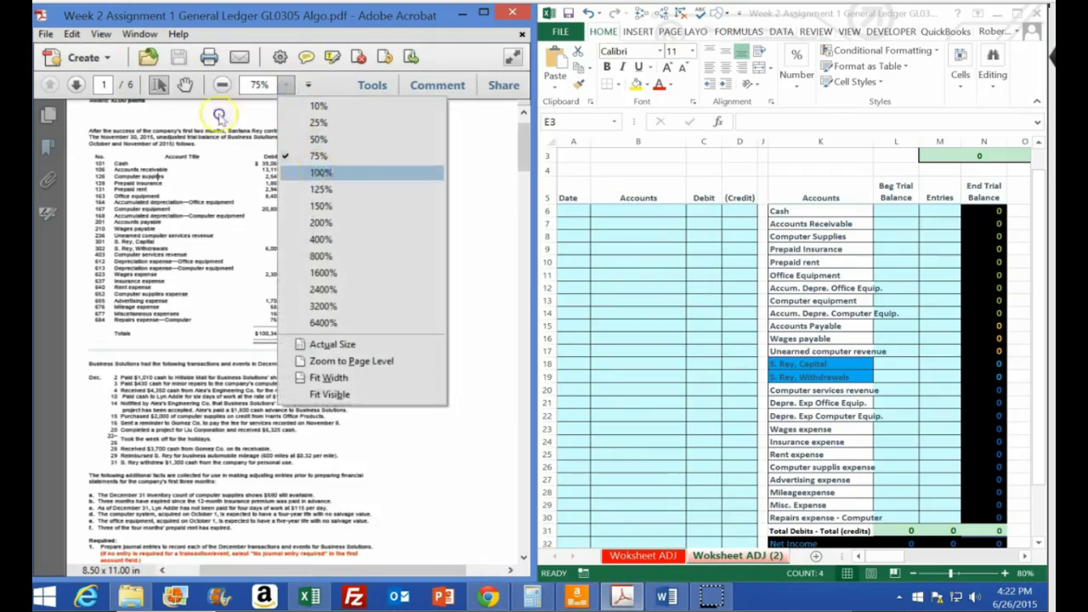
{"action": "left_click", "coordinate": [316, 170]}
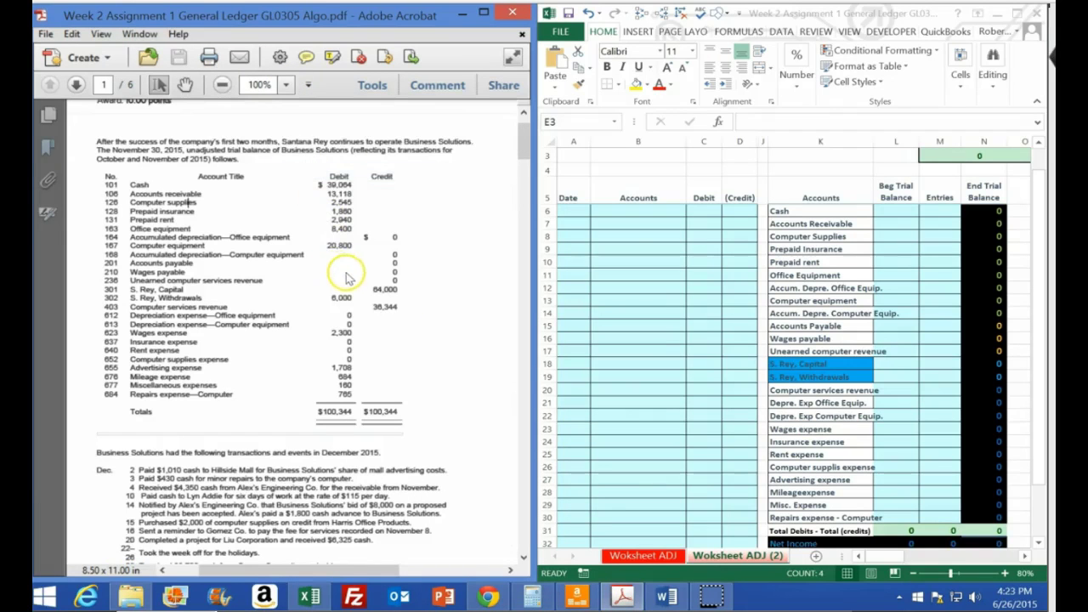
Enter the beginning trial balance of 39,064 for Cash and 13,118 for Accounts Receivable in Excel
{"action": "left_click", "coordinate": [897, 215]}
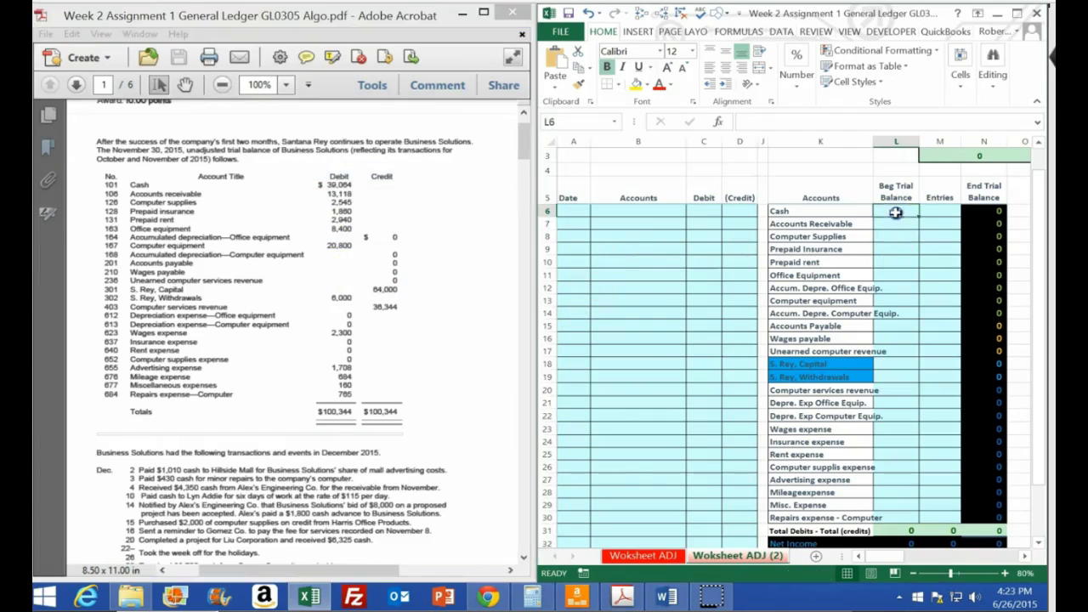
{"action": "left_click_drag", "start_coordinate": [875, 556], "coordinate": [901, 556]}
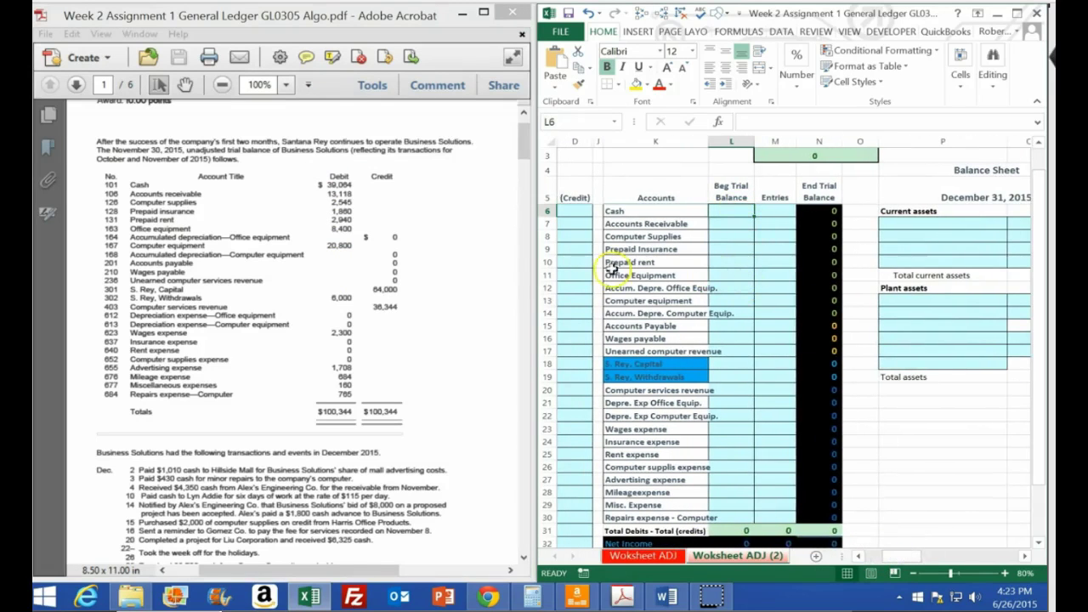
{"action": "left_click", "coordinate": [731, 530]}
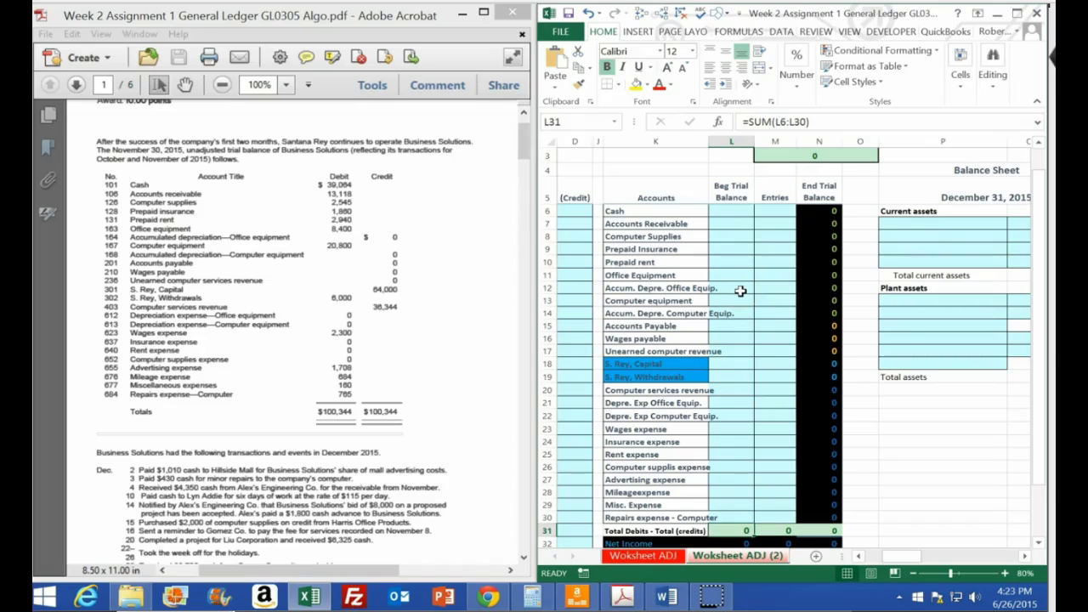
{"action": "left_click", "coordinate": [722, 210]}
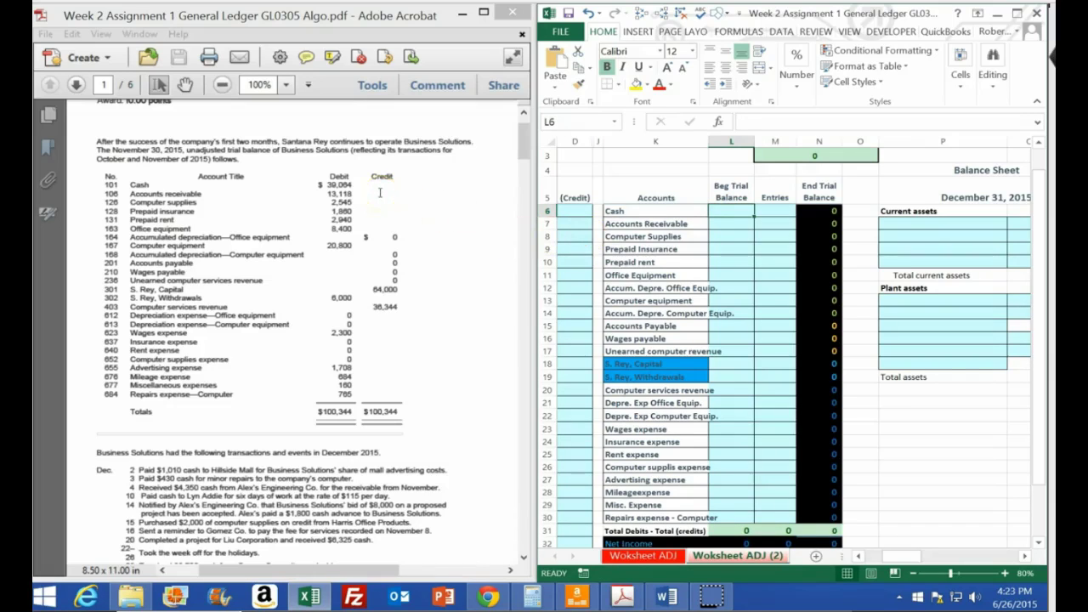
{"action": "type", "text": "39064"}
{"action": "key", "text": "Return"}
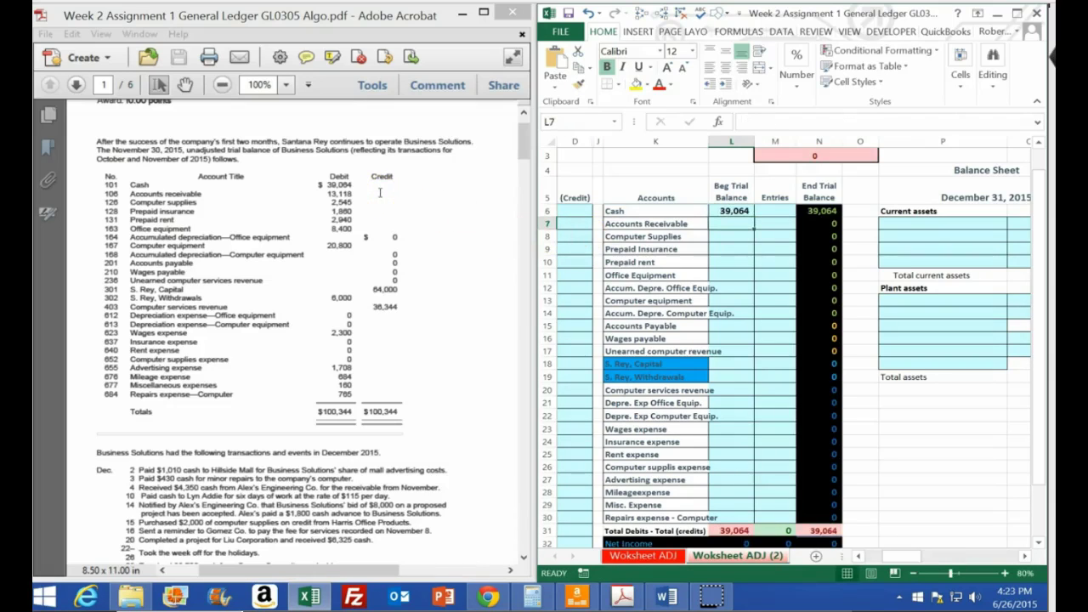
{"action": "type", "text": "13,1"}
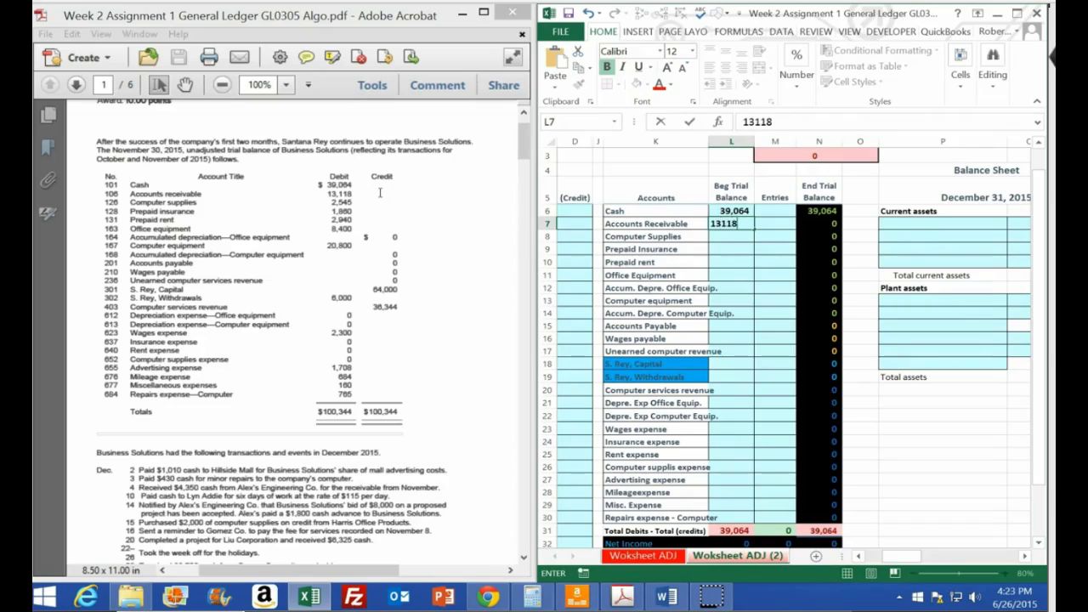
{"action": "type", "text": "18"}
{"action": "key", "text": "Return"}
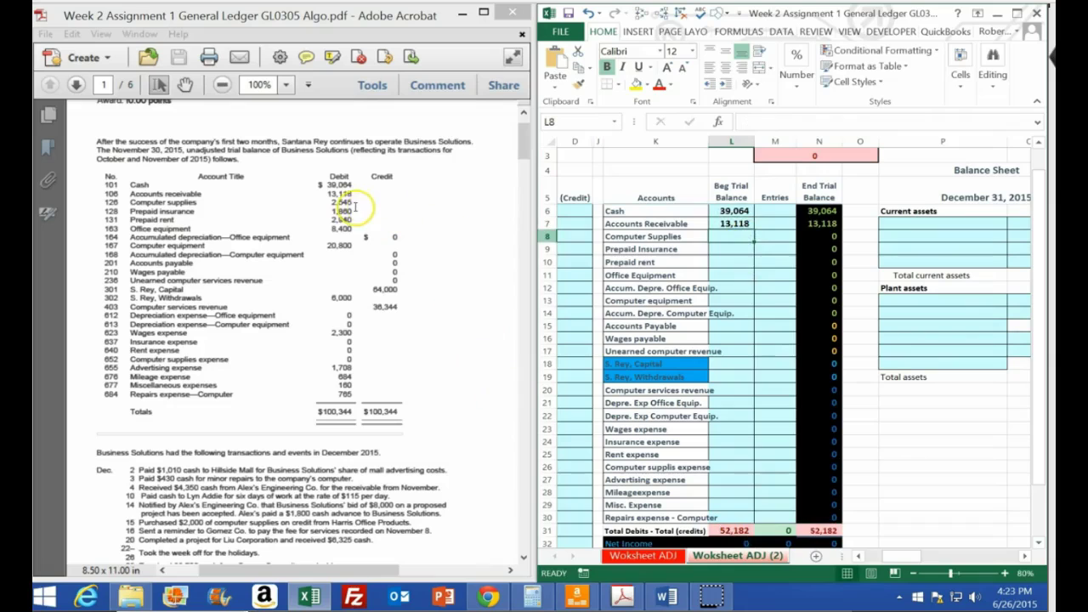
Enter beginning balances of 2,545 for Computer Supplies, 1,860 for Prepaid Insurance, 2,940 for Prepaid rent and 8,400 for Office Equipment
{"action": "type", "text": "2,545"}
{"action": "key", "text": "Return"}
{"action": "type", "text": "1860"}
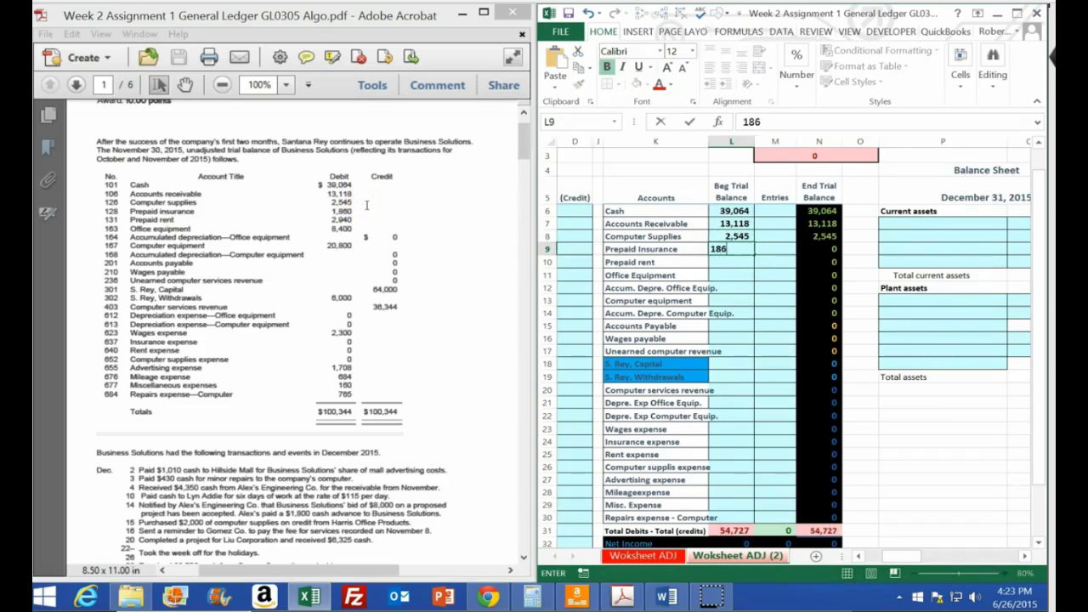
{"action": "key", "text": "Return"}
{"action": "type", "text": "2940"}
{"action": "key", "text": "Return"}
{"action": "type", "text": "8,400"}
{"action": "key", "text": "Return"}
Enter beginning balances of 0 for office equipment accumulated depreciation and 20,800 for Computer equipment
{"action": "type", "text": "0"}
{"action": "key", "text": "Return"}
{"action": "type", "text": "20"}
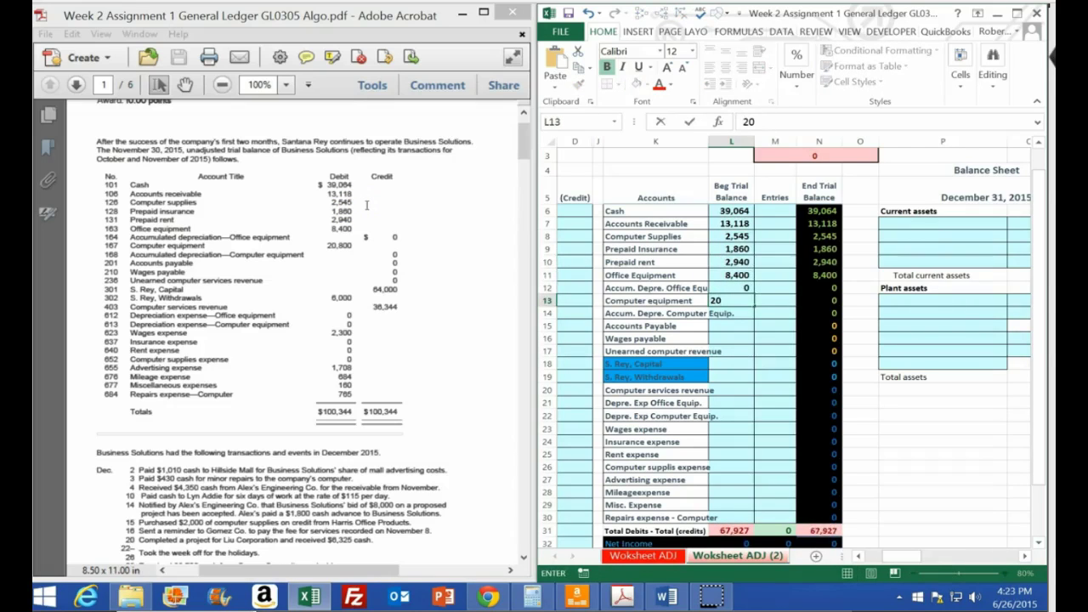
{"action": "type", "text": ",800"}
{"action": "key", "text": "Return"}
Enter beginning balances of 0 for computer equipment accumulated depreciation, Accounts Payable, Wages payable and Unearned computer revenue
{"action": "type", "text": "0"}
{"action": "key", "text": "Return"}
{"action": "type", "text": "0"}
{"action": "key", "text": "Return"}
{"action": "type", "text": "0"}
{"action": "key", "text": "Return"}
{"action": "type", "text": "0"}
{"action": "key", "text": "Return"}
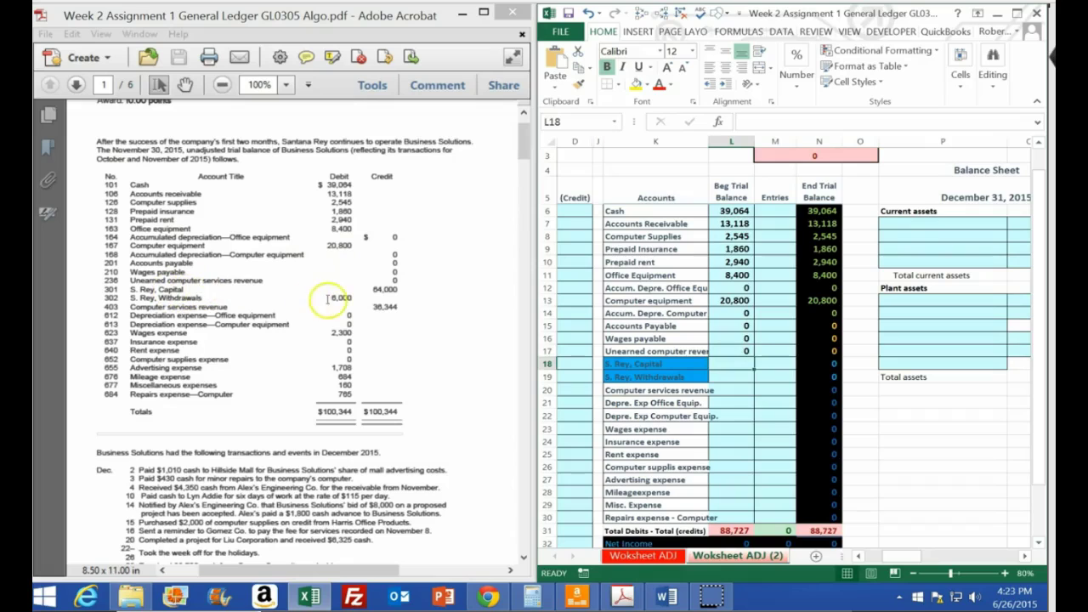
Enter the beginning balances of the owner's equity accounts: -64,000 for Capital and 6,000 for Withdrawals
{"action": "type", "text": "-"}
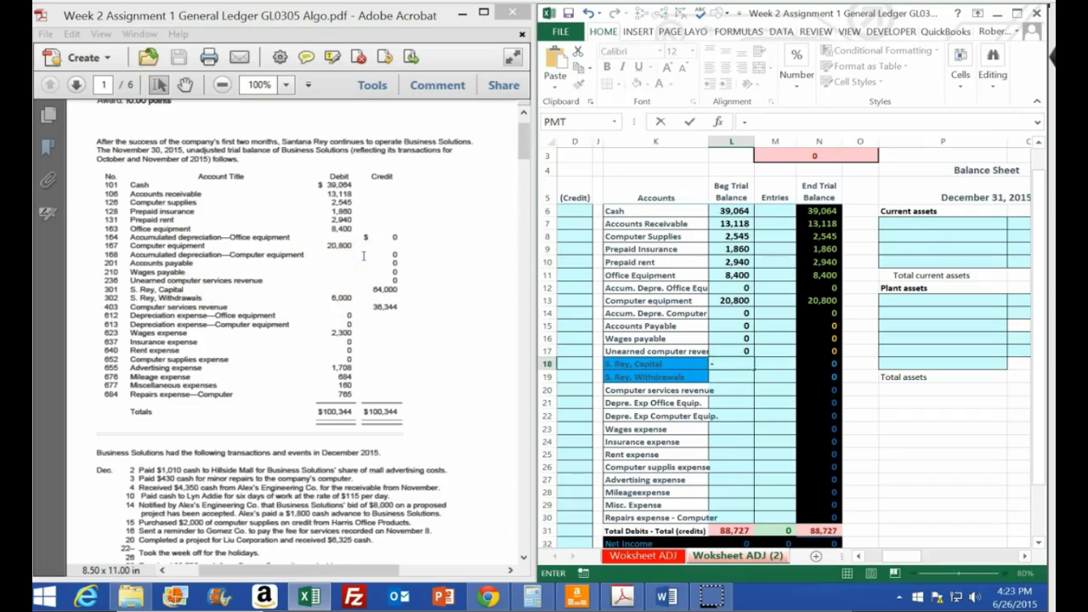
{"action": "type", "text": "64000"}
{"action": "key", "text": "Return"}
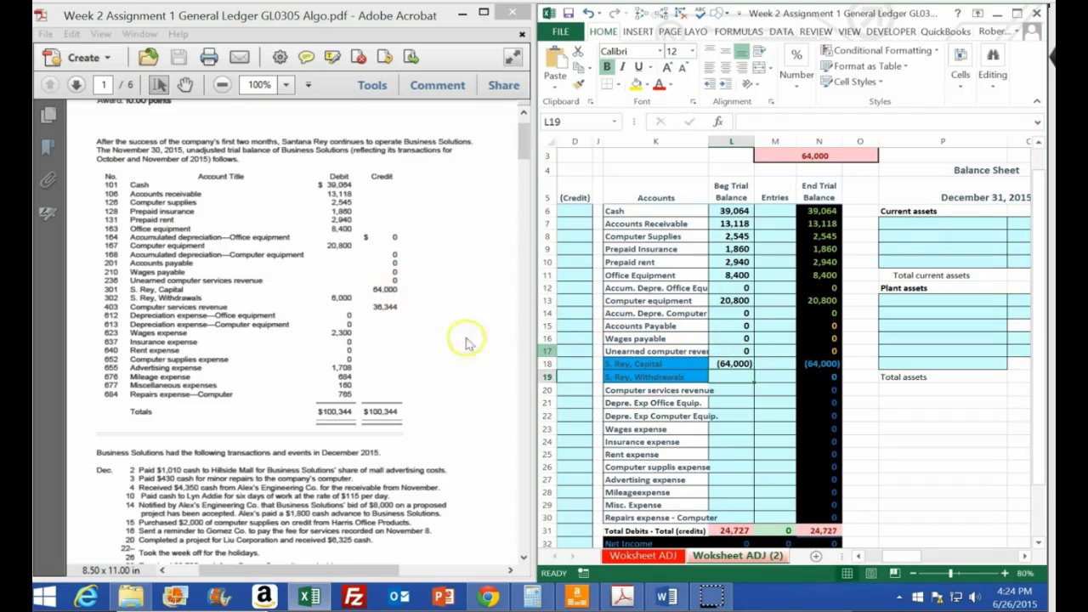
{"action": "type", "text": "6000"}
{"action": "key", "text": "Return"}
Enter beginning balances of -36,344 for Computer services revenue and 0 for both depreciation expense accounts
{"action": "left_click", "coordinate": [433, 311]}
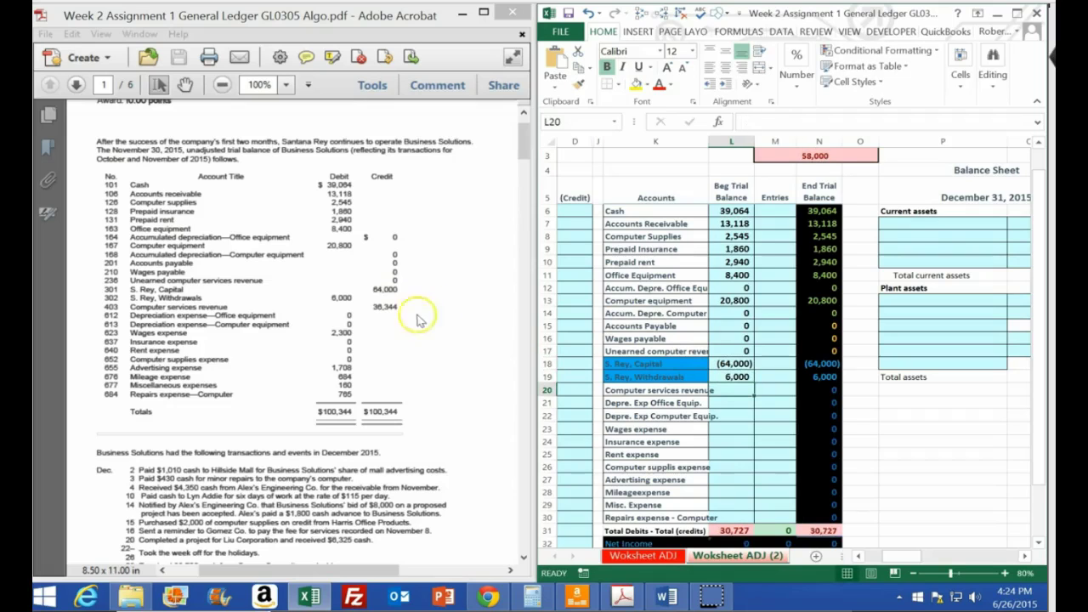
{"action": "type", "text": "-36344"}
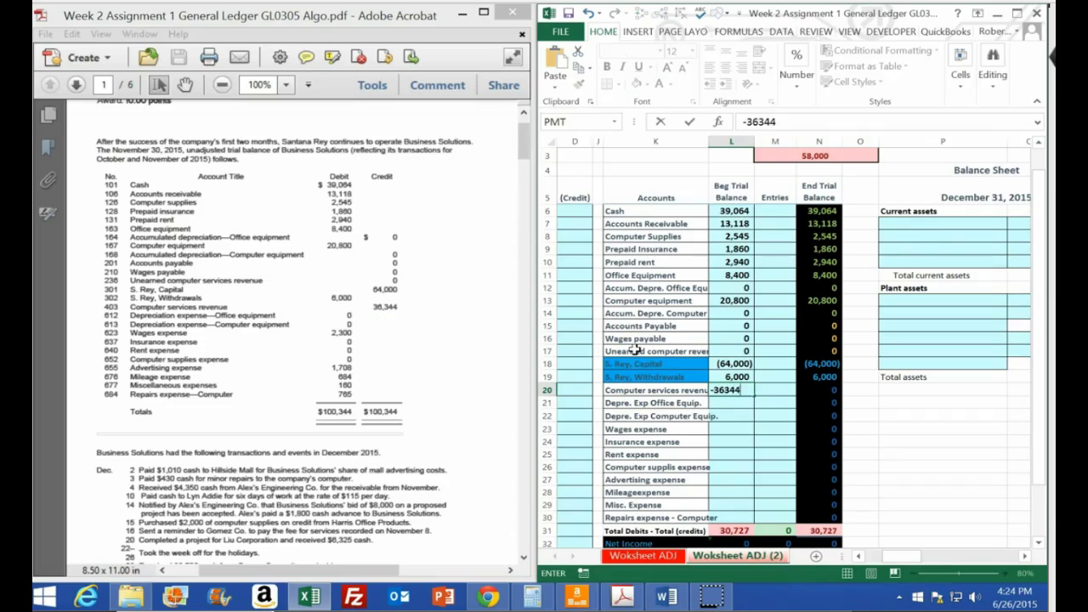
{"action": "key", "text": "Return"}
{"action": "type", "text": "0"}
{"action": "key", "text": "Return"}
{"action": "type", "text": "0"}
{"action": "key", "text": "Return"}
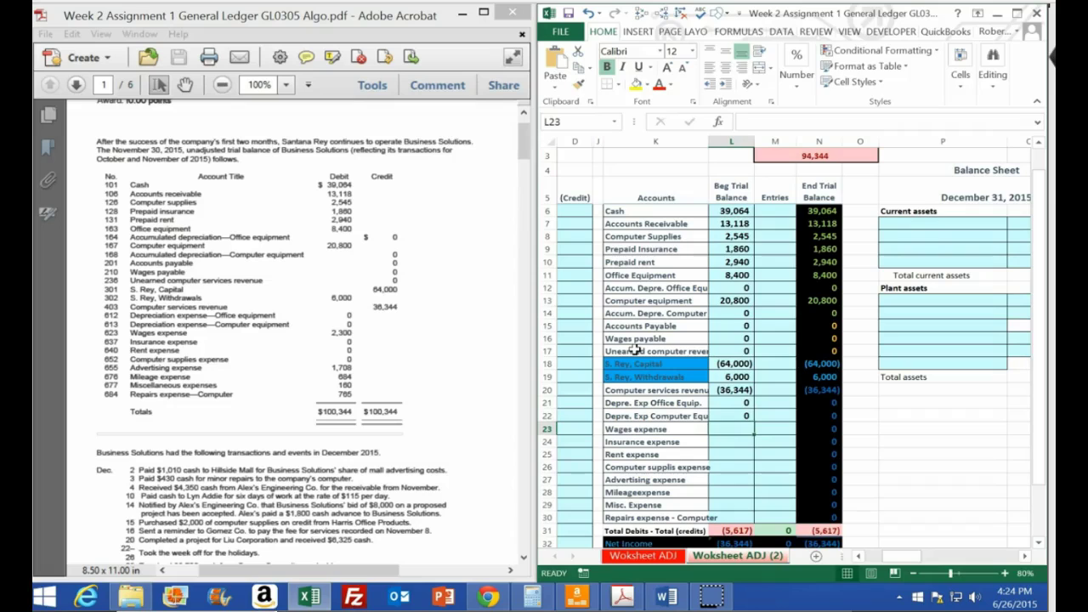
Enter beginning balances of 2,300 for Wages expense and 0 for the insurance, rent and computer supplies expenses
{"action": "type", "text": "2,3"}
{"action": "type", "text": "00"}
{"action": "key", "text": "Return"}
{"action": "type", "text": "0"}
{"action": "key", "text": "Return"}
{"action": "type", "text": "0"}
{"action": "key", "text": "Return"}
{"action": "type", "text": "0"}
{"action": "key", "text": "Return"}
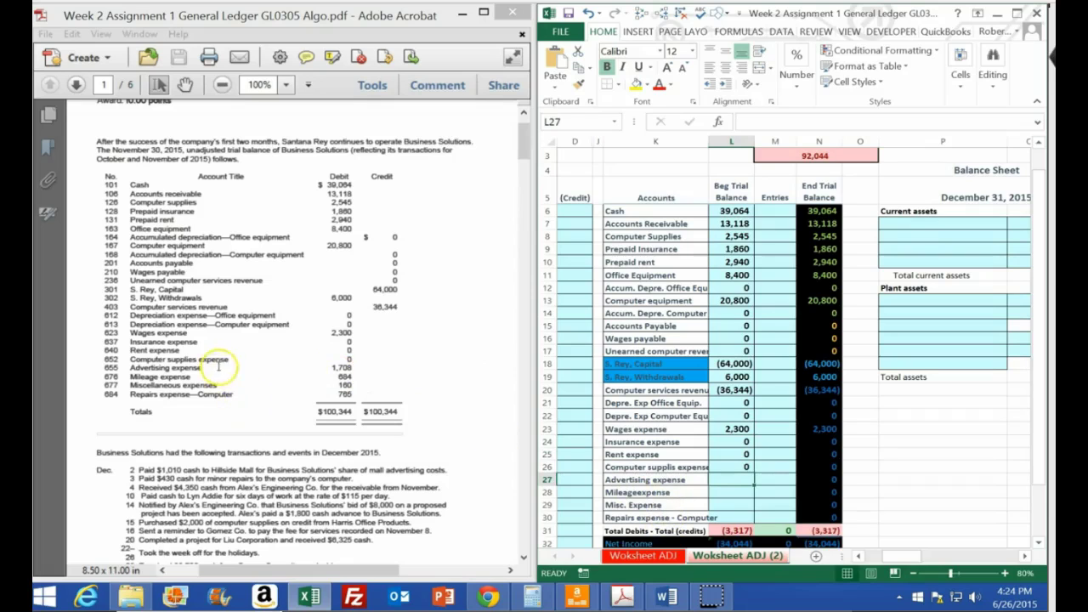
Enter 1,708 for Advertising, 684 for Mileage, 160 for Misc. and 765 for computer Repairs expense, and check the sum of the beginning balances
{"action": "type", "text": "1,708"}
{"action": "key", "text": "Return"}
{"action": "type", "text": "684"}
{"action": "key", "text": "Return"}
{"action": "type", "text": "160"}
{"action": "key", "text": "Return"}
{"action": "type", "text": "76"}
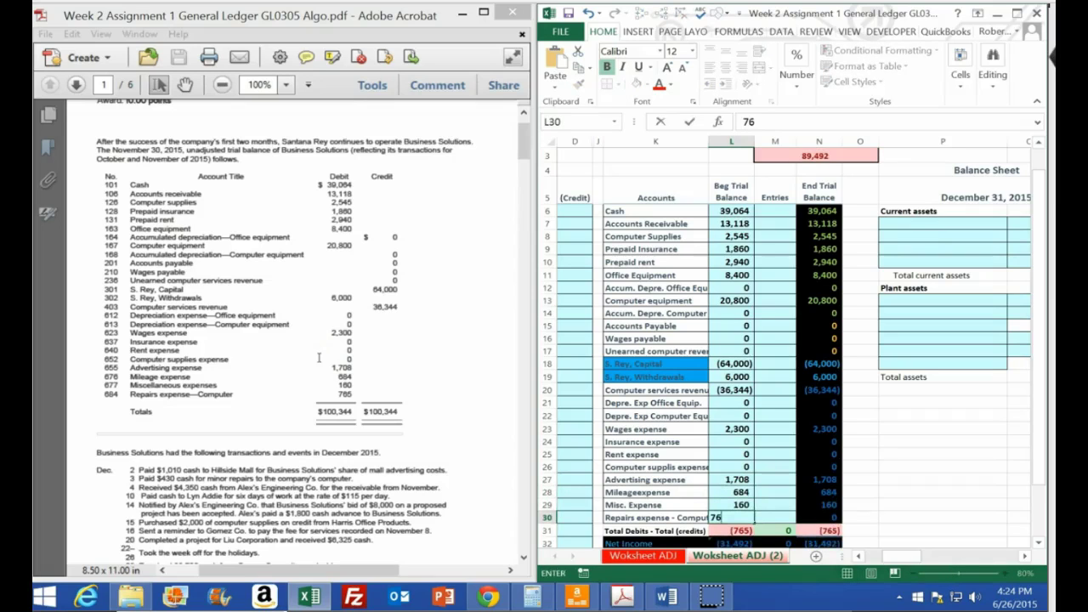
{"action": "type", "text": "5"}
{"action": "key", "text": "Return"}
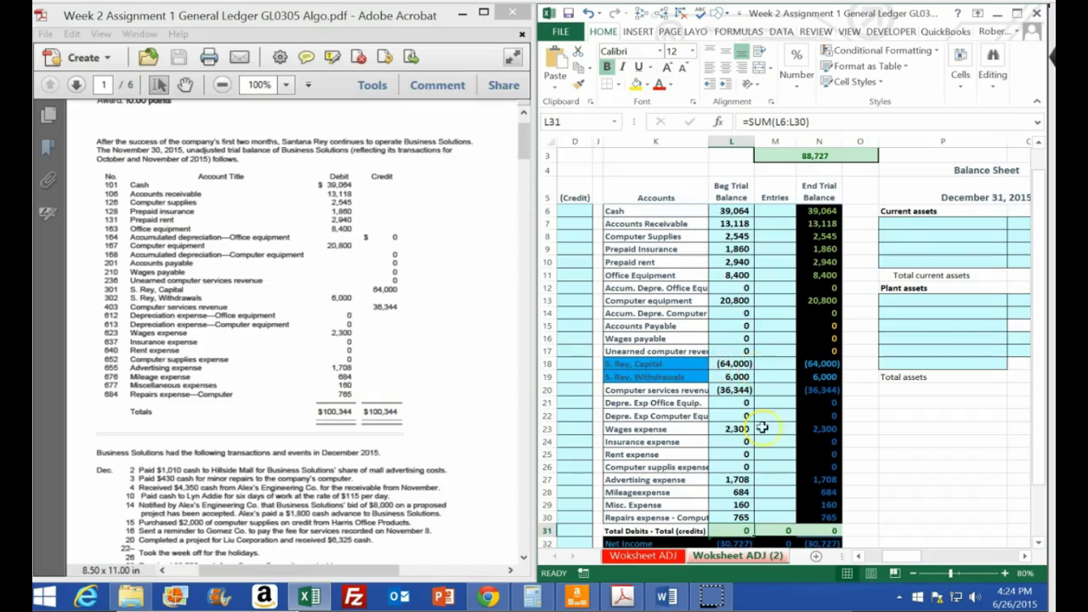
{"action": "left_click_drag", "start_coordinate": [735, 213], "coordinate": [728, 516]}
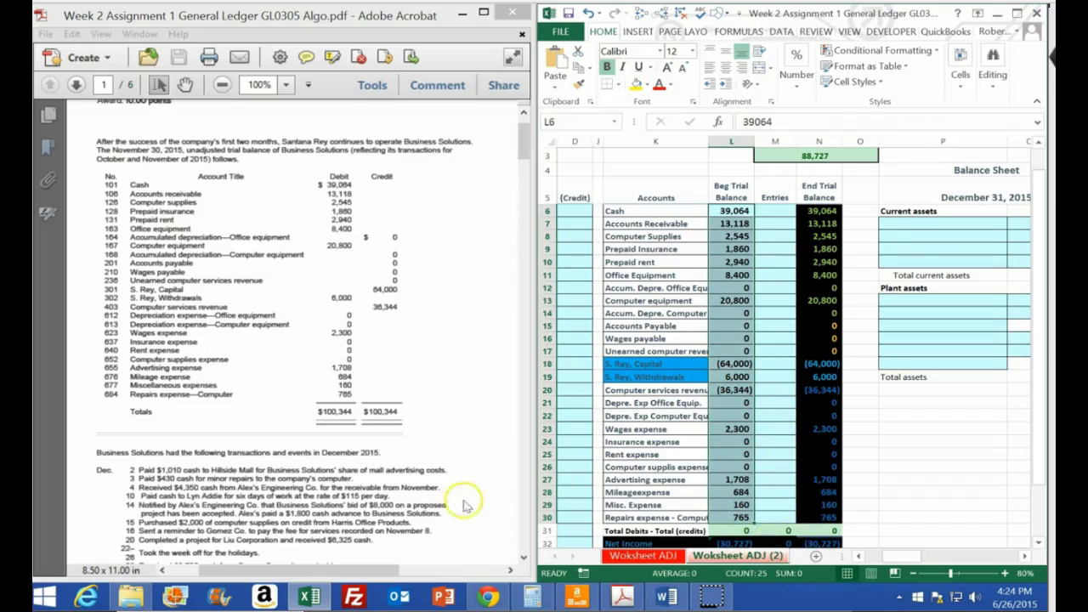
Zoom the assignment PDF to 125% and show its December transactions beside the worksheet's journal columns
{"action": "left_click", "coordinate": [680, 288]}
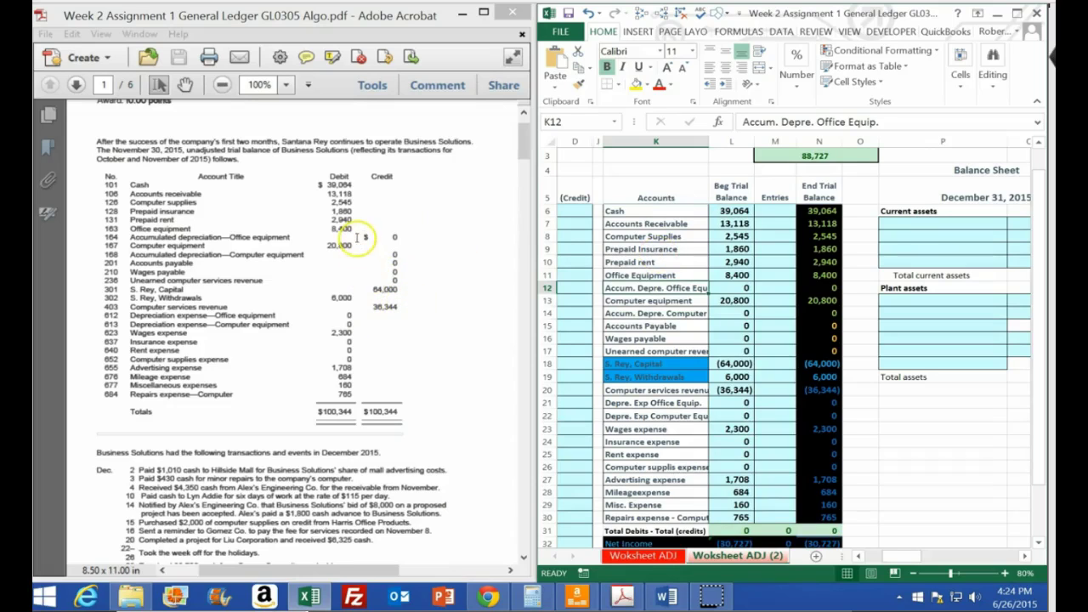
{"action": "left_click", "coordinate": [765, 302]}
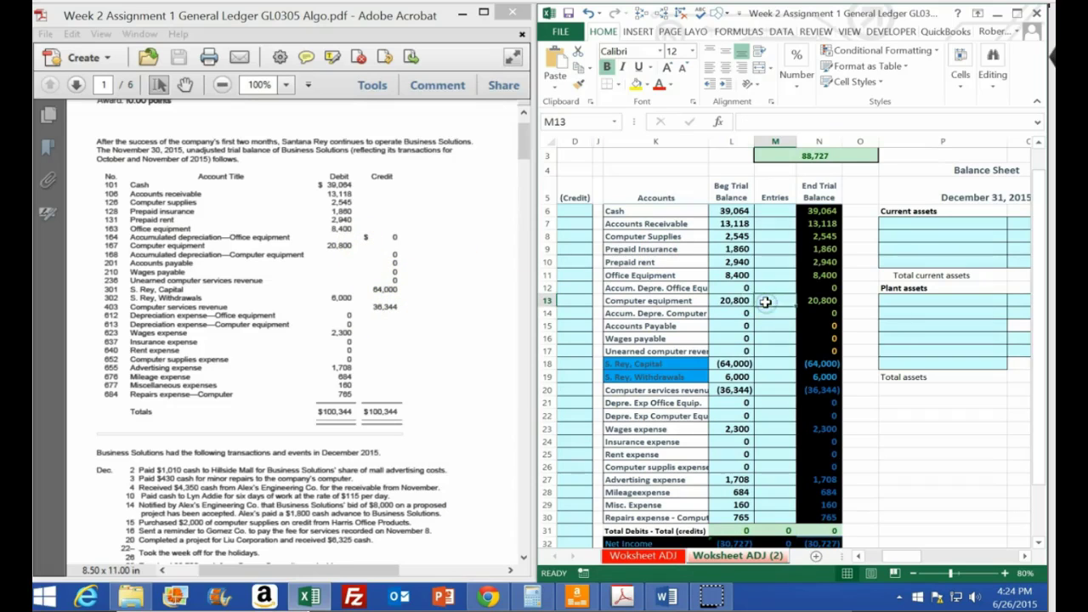
{"action": "key", "text": "Left"}
{"action": "key", "text": "Left"}
{"action": "key", "text": "Home"}
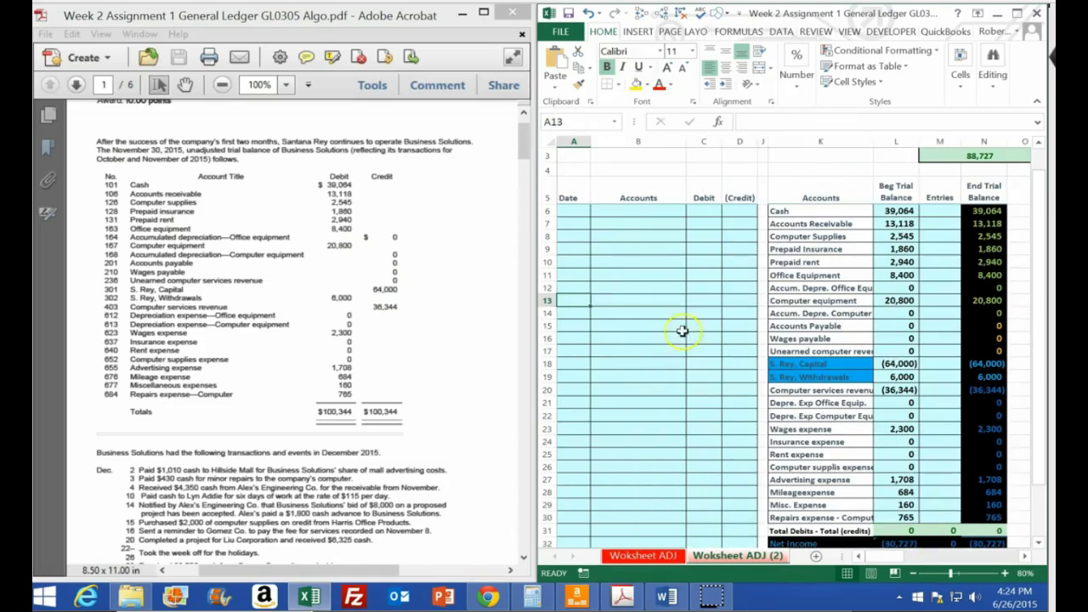
{"action": "left_click", "coordinate": [388, 382]}
{"action": "scroll", "coordinate": [387, 380], "scroll_direction": "down", "scroll_amount": 1}
{"action": "scroll", "coordinate": [388, 382], "scroll_direction": "down", "scroll_amount": 4}
{"action": "left_click", "coordinate": [287, 86]}
{"action": "left_click", "coordinate": [320, 189]}
{"action": "scroll", "coordinate": [312, 434], "scroll_direction": "down", "scroll_amount": 2}
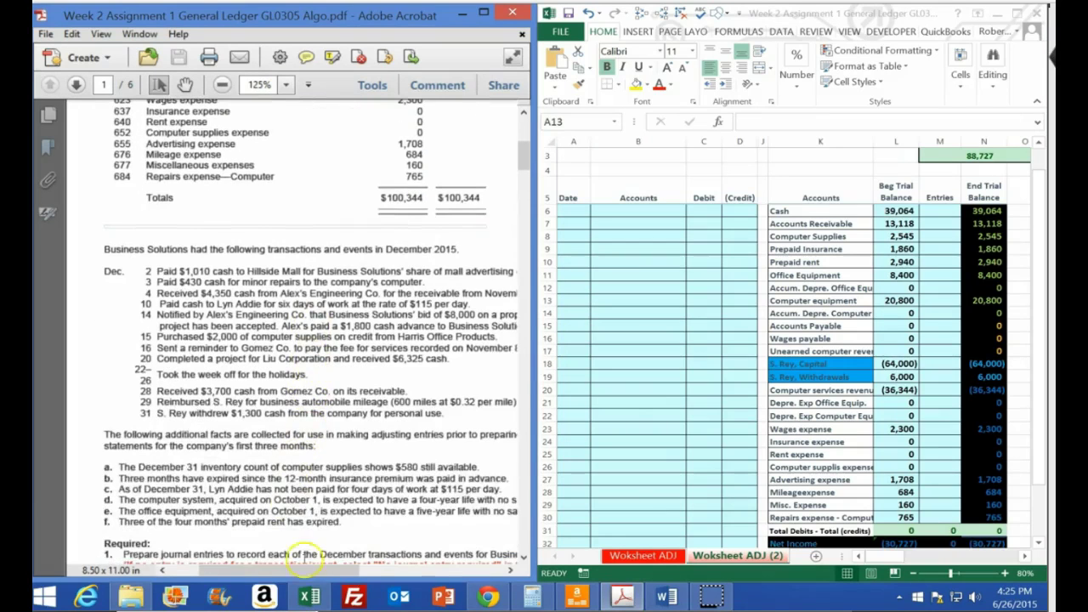
{"action": "mouse_move", "coordinate": [306, 569]}
{"action": "left_mouse_down"}
{"action": "mouse_move", "coordinate": [332, 568]}
{"action": "mouse_move", "coordinate": [321, 565]}
{"action": "left_mouse_up"}
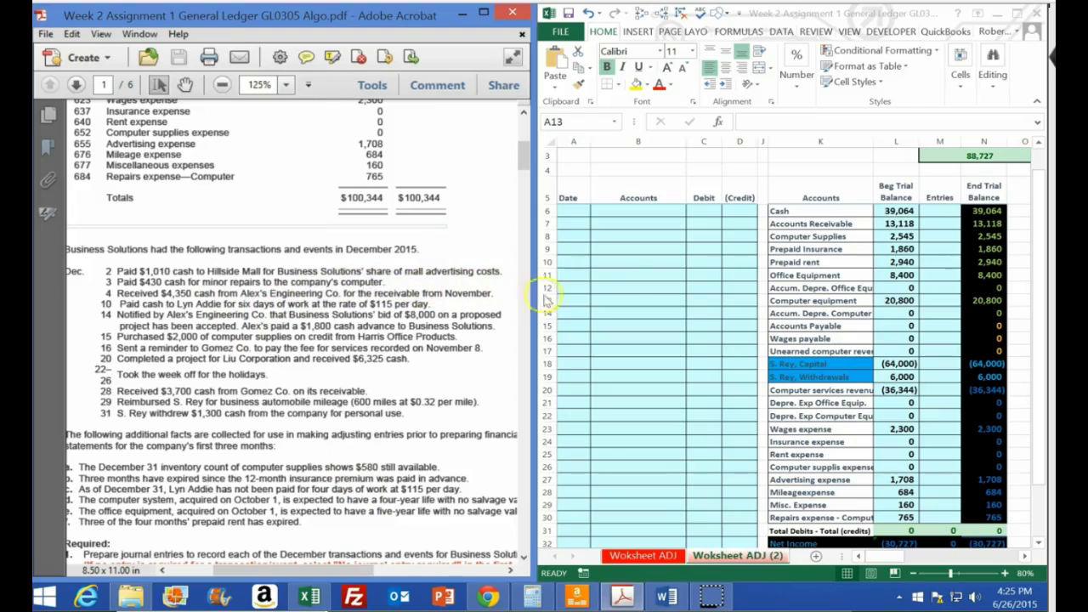
Date the first journal entry 12/2 in cell A6
{"action": "left_click", "coordinate": [606, 269]}
{"action": "left_click", "coordinate": [576, 212]}
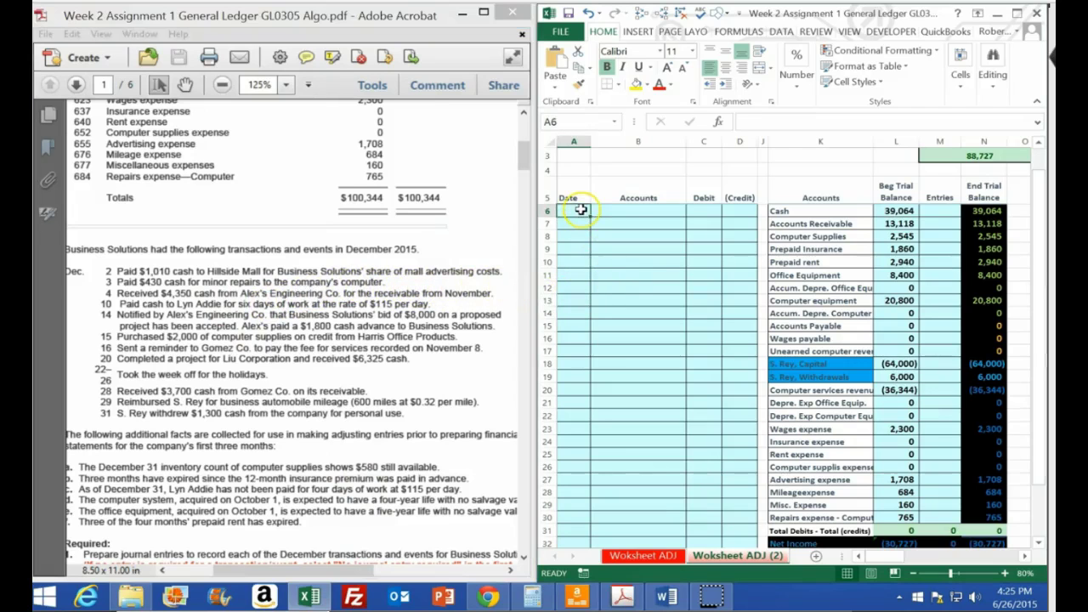
{"action": "type", "text": "12/2"}
{"action": "key", "text": "Tab"}
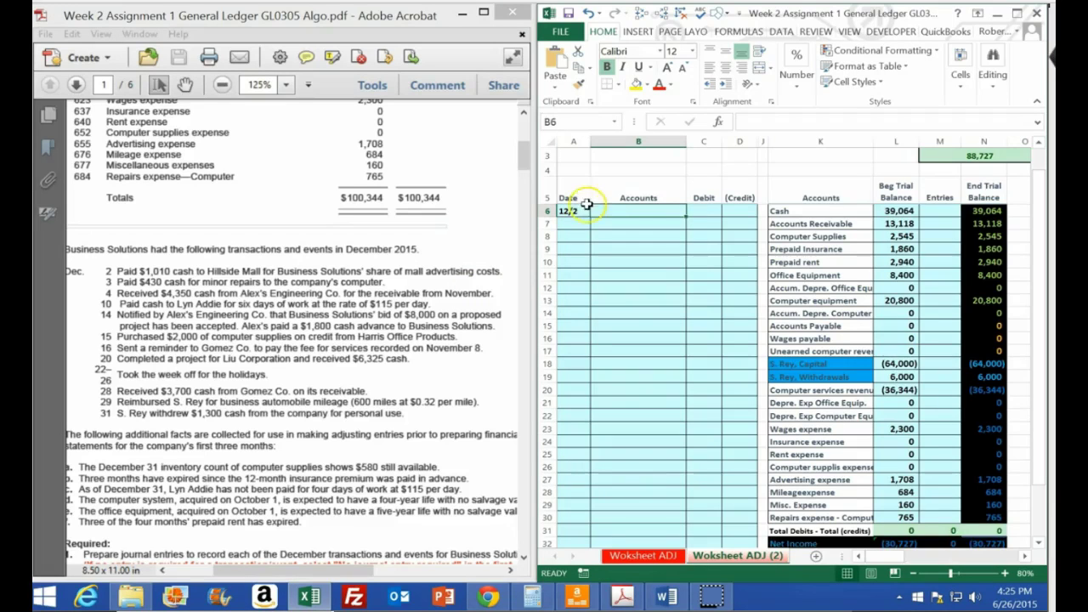
Copy the Cash account name from the trial balance into the second line of the 12/2 entry, cell B7
{"action": "left_click", "coordinate": [962, 213]}
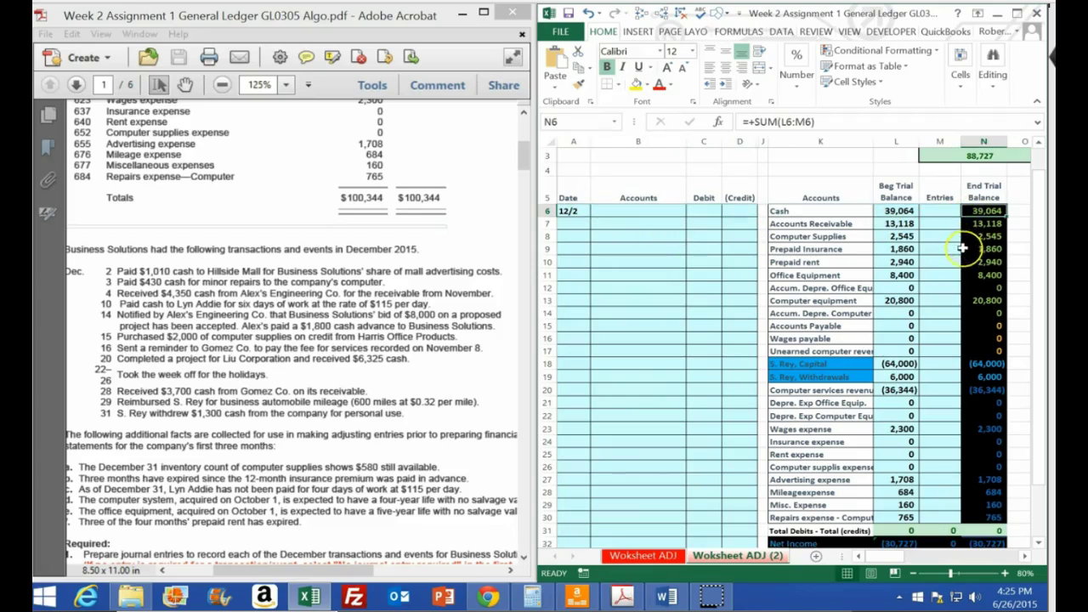
{"action": "left_click", "coordinate": [801, 209]}
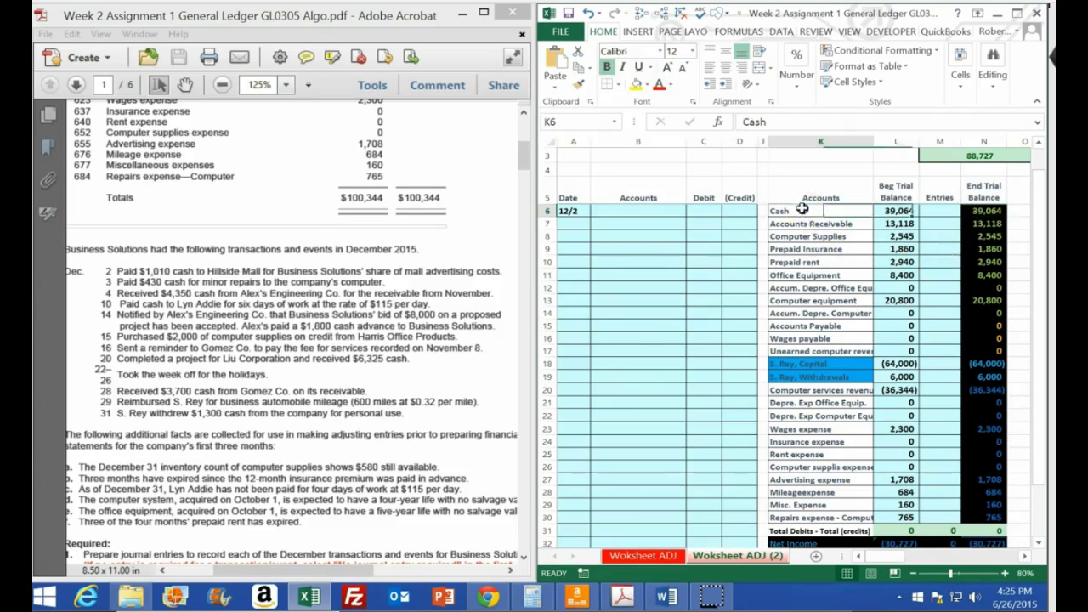
{"action": "right_click", "coordinate": [803, 209]}
{"action": "left_click", "coordinate": [818, 236]}
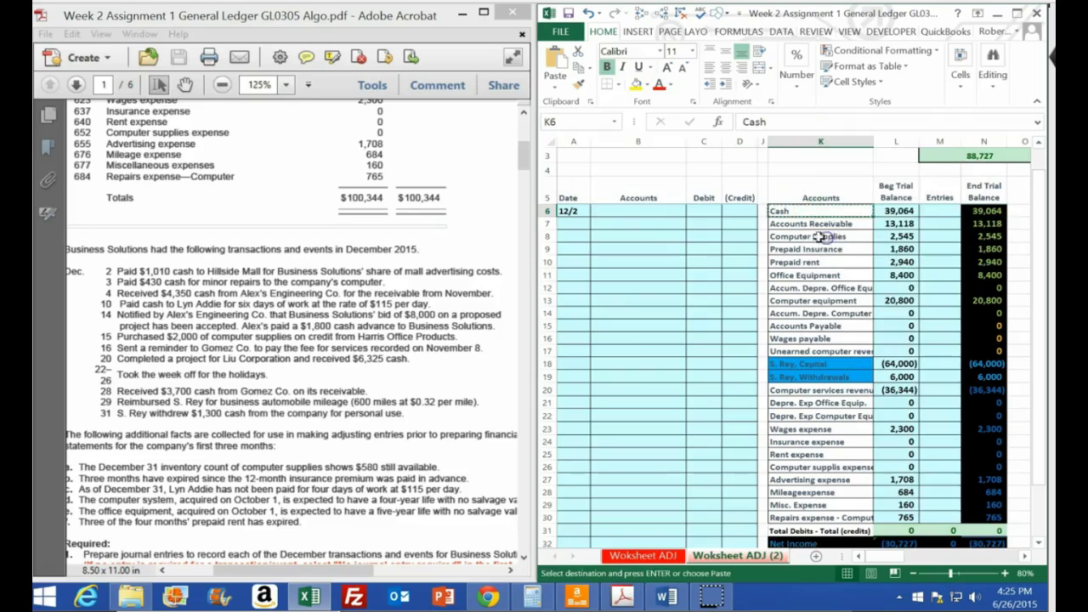
{"action": "left_click", "coordinate": [637, 225]}
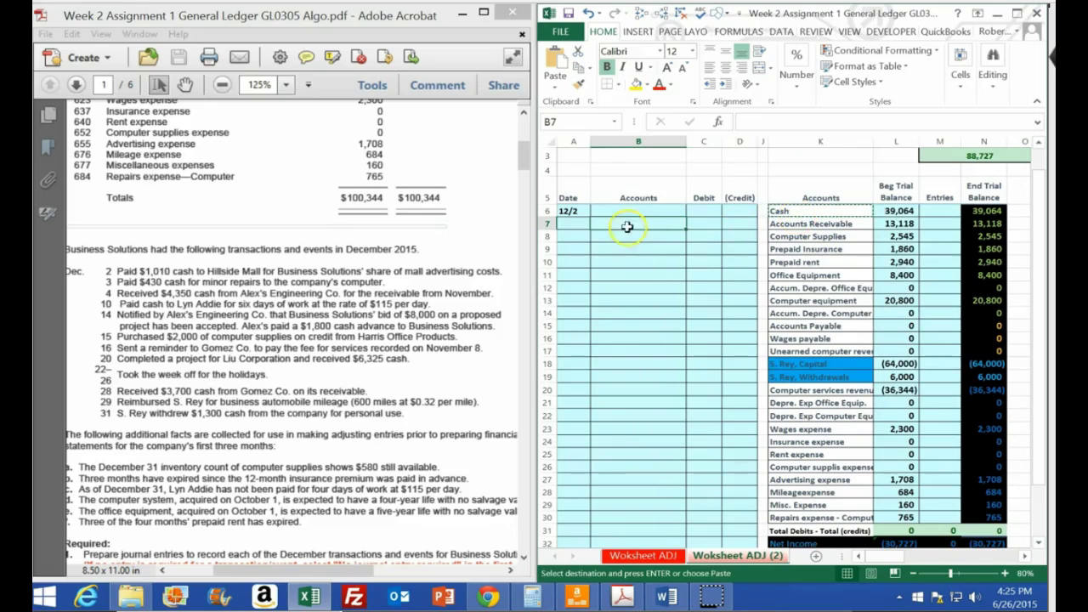
{"action": "right_click", "coordinate": [627, 221]}
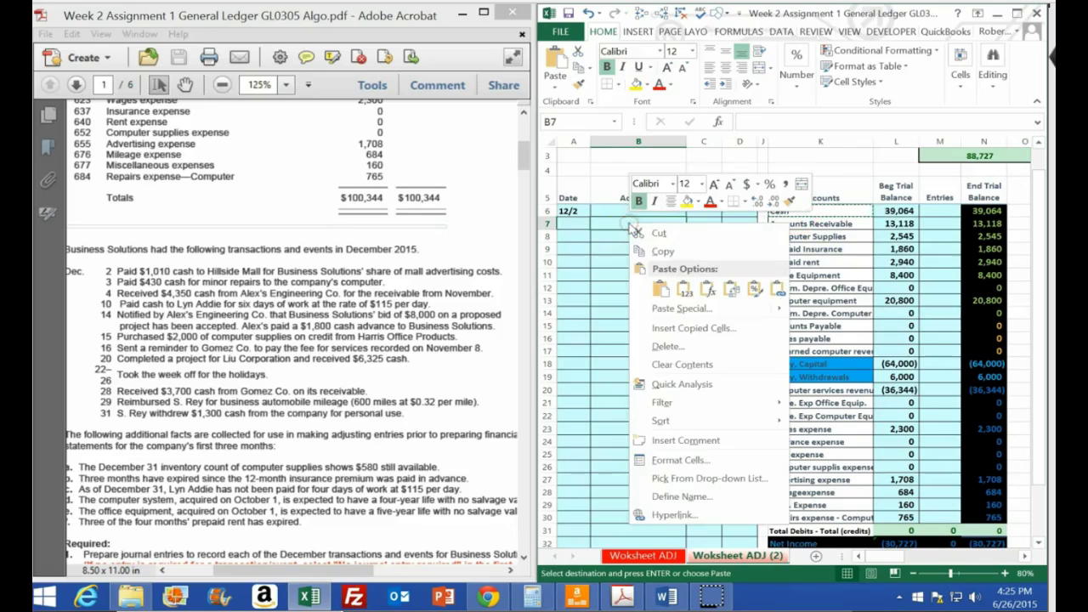
{"action": "left_click", "coordinate": [685, 288]}
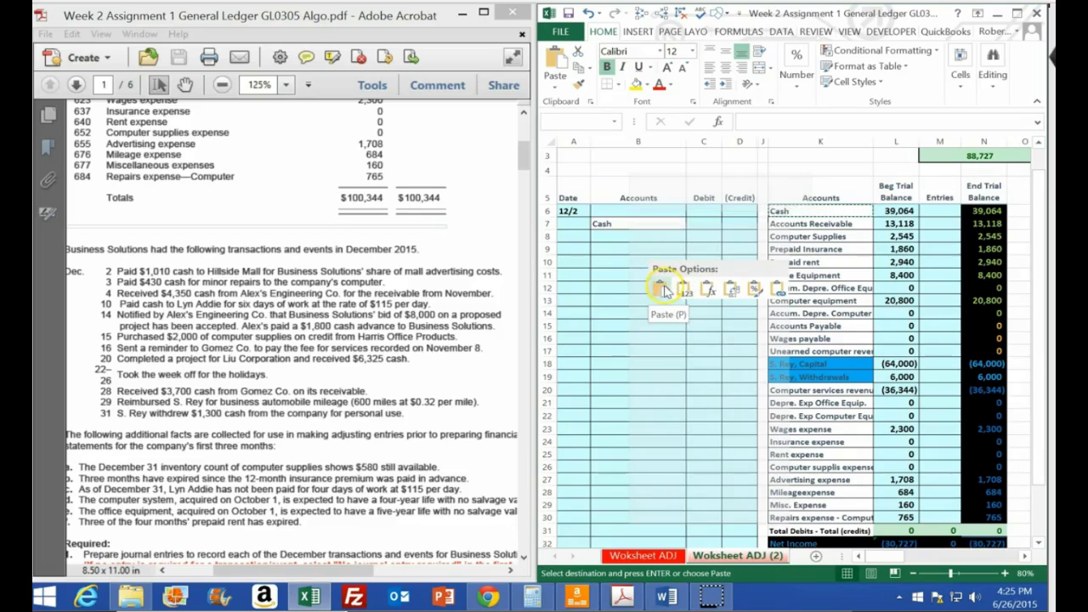
{"action": "left_click", "coordinate": [662, 290]}
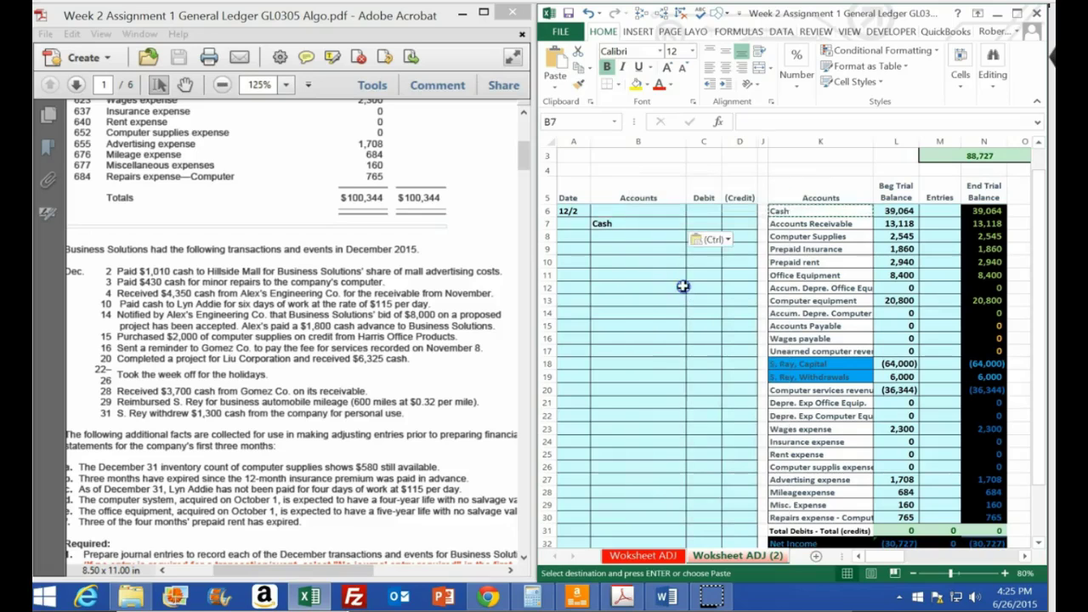
Enter a credit of -1010 on the Cash line of the 12/2 journal entry
{"action": "left_click", "coordinate": [738, 224]}
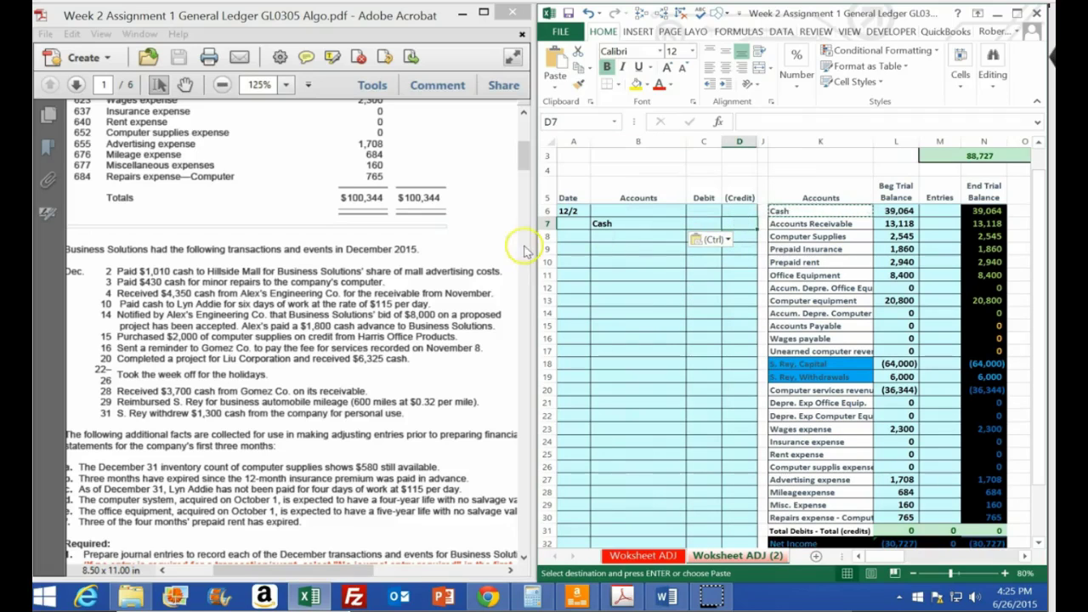
{"action": "type", "text": "-"}
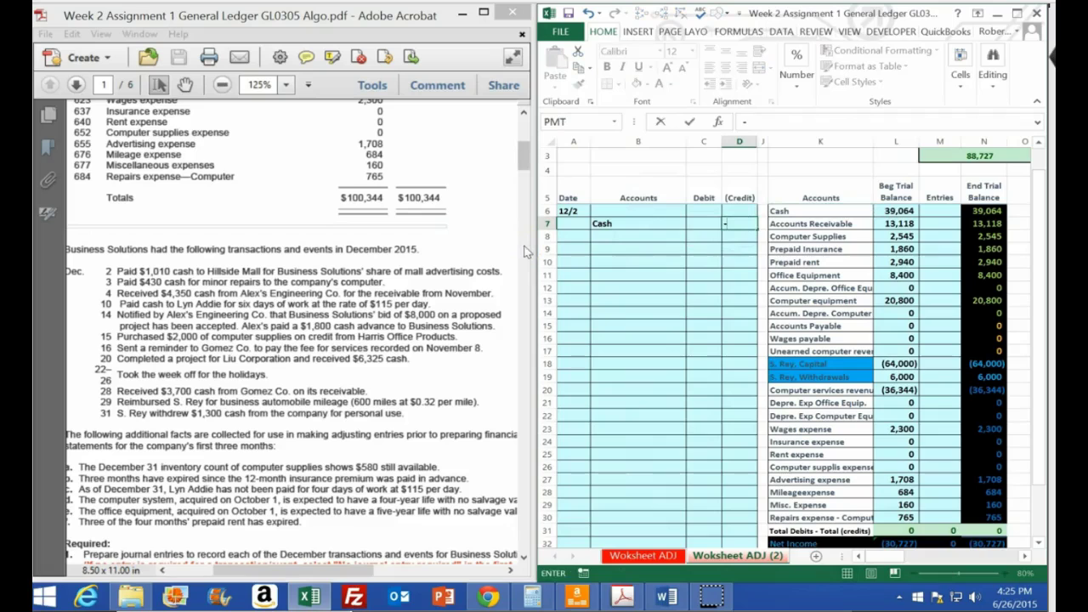
{"action": "type", "text": "1010"}
{"action": "key", "text": "Return"}
Fill the debit in C6 with a formula that reverses the Cash credit, =-D7
{"action": "key", "text": "Left"}
{"action": "key", "text": "Up"}
{"action": "key", "text": "Up"}
{"action": "type", "text": "-"}
{"action": "key", "text": "Down"}
{"action": "key", "text": "Right"}
{"action": "key", "text": "Return"}
{"action": "key", "text": "Up"}
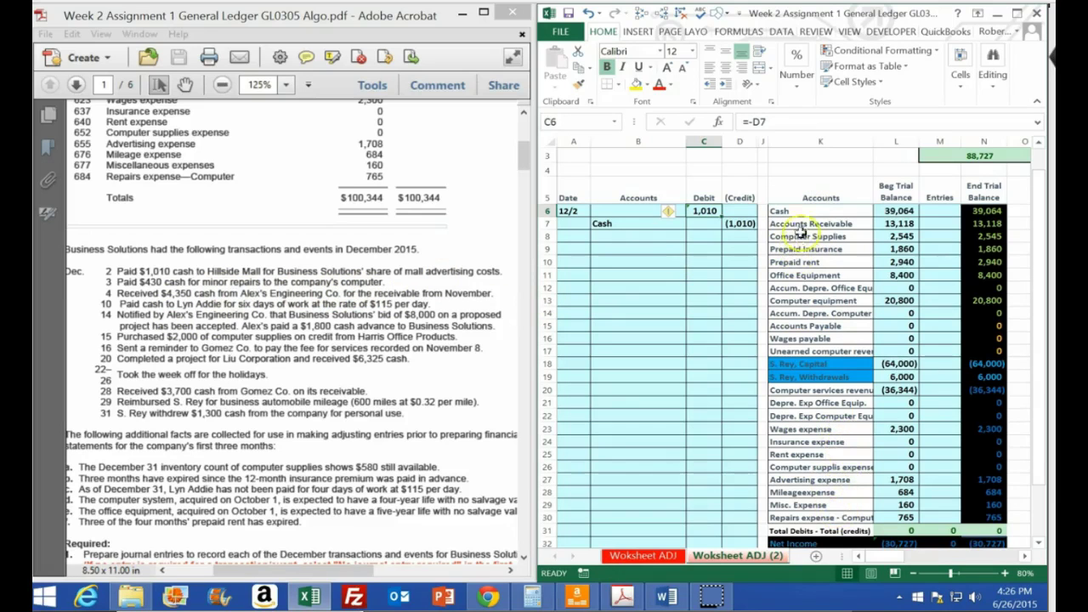
Copy the Advertising expense account name from the trial balance into the debit line of the 12/2 entry, cell B6
{"action": "left_click", "coordinate": [816, 480]}
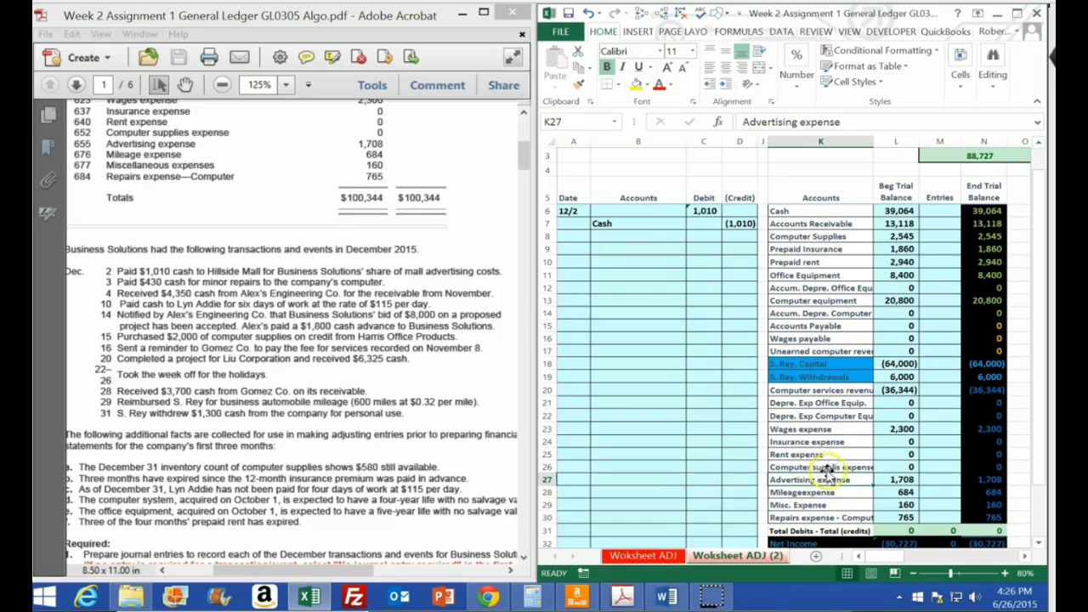
{"action": "left_click_drag", "start_coordinate": [808, 403], "coordinate": [876, 508]}
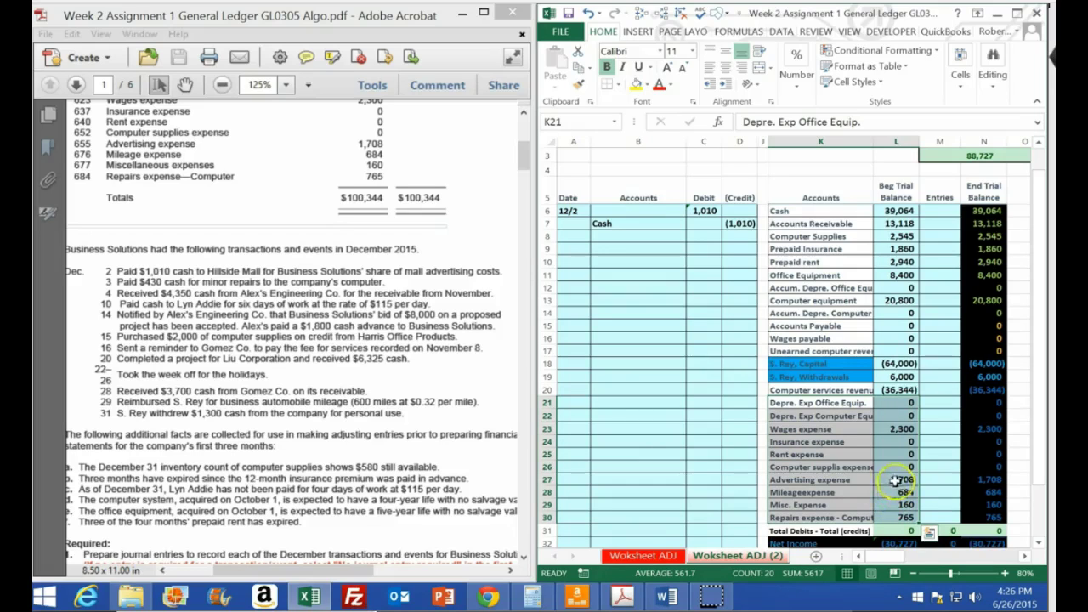
{"action": "left_click", "coordinate": [837, 480]}
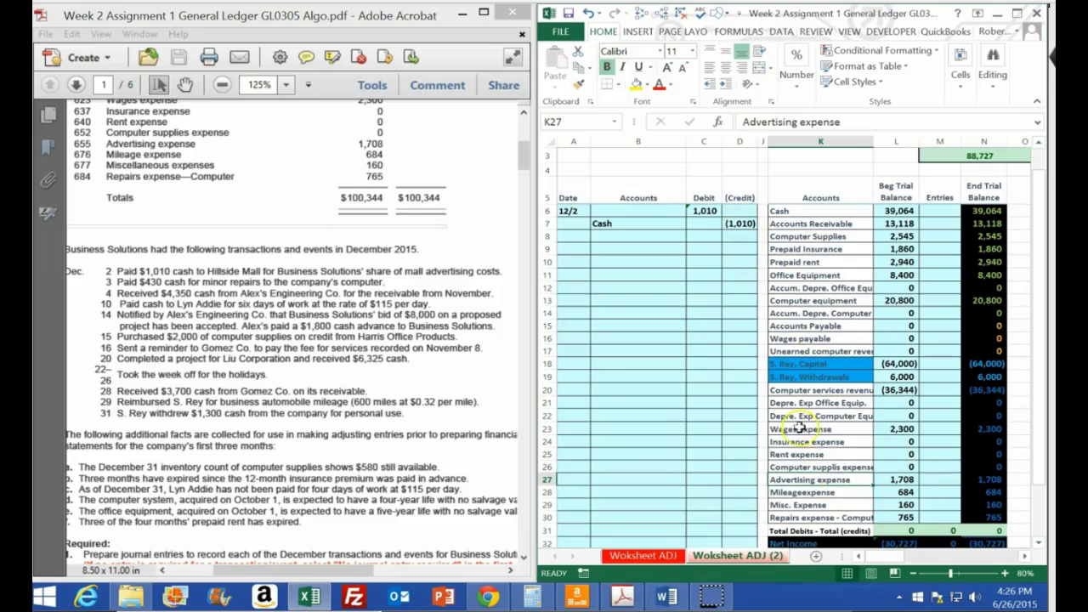
{"action": "right_click", "coordinate": [800, 481]}
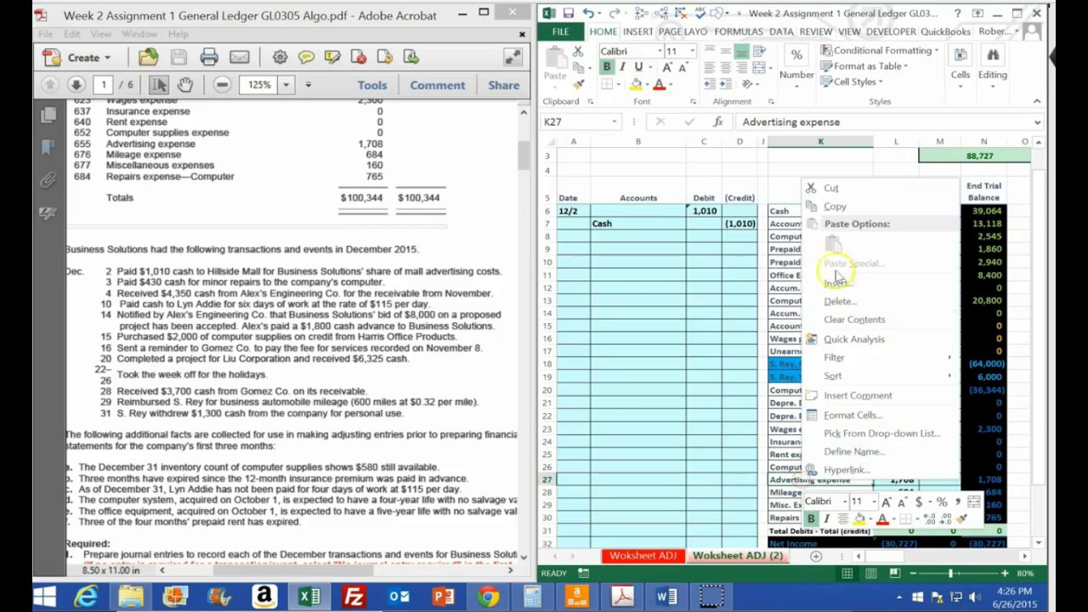
{"action": "left_click", "coordinate": [816, 206]}
{"action": "left_click", "coordinate": [618, 211]}
{"action": "right_click", "coordinate": [618, 211]}
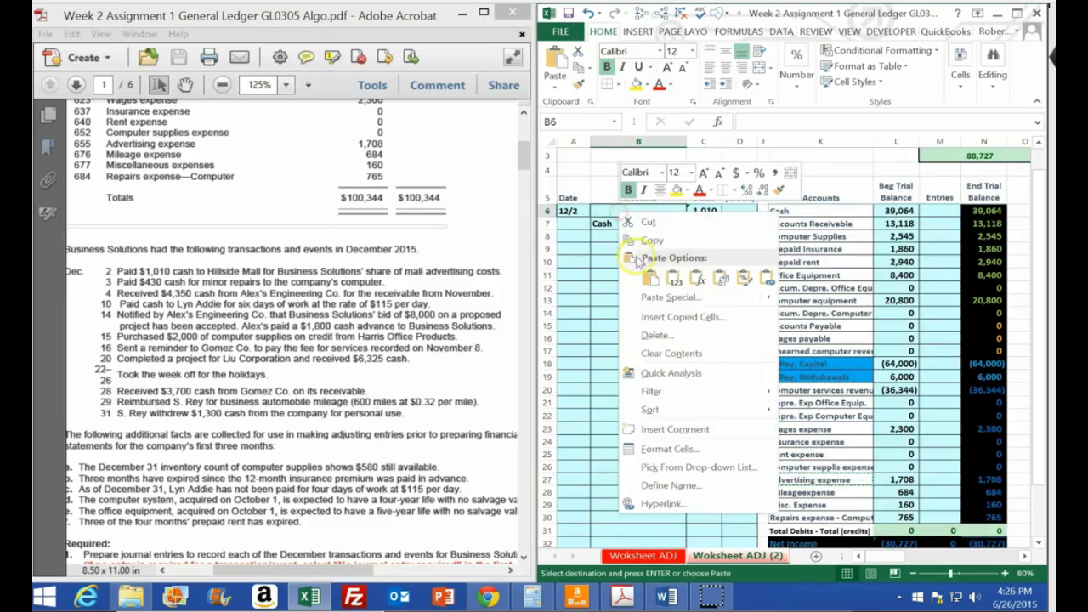
{"action": "left_click", "coordinate": [672, 281]}
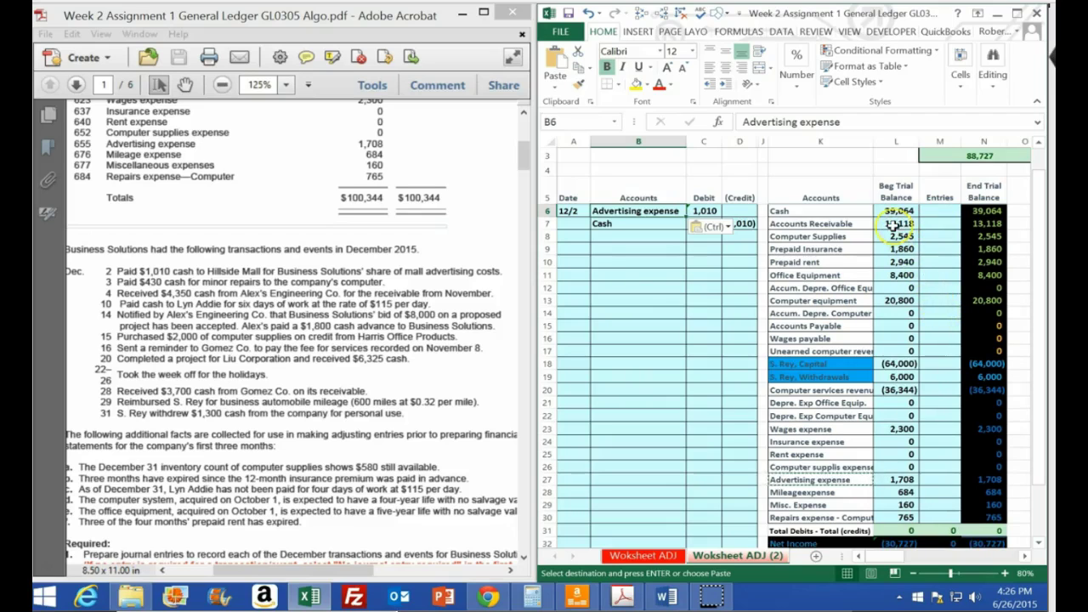
Post the 12/2 credit to Cash by linking its Entries cell M6 to the journal with =D7
{"action": "left_click", "coordinate": [939, 213]}
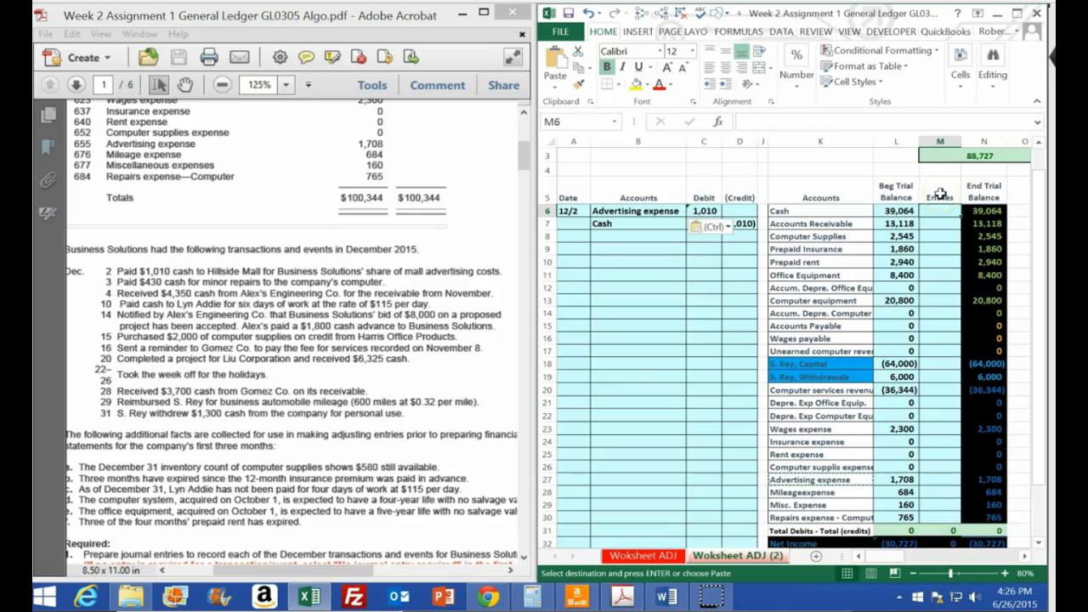
{"action": "type", "text": "="}
{"action": "key", "text": "Left"}
{"action": "key", "text": "Left"}
{"action": "key", "text": "Left"}
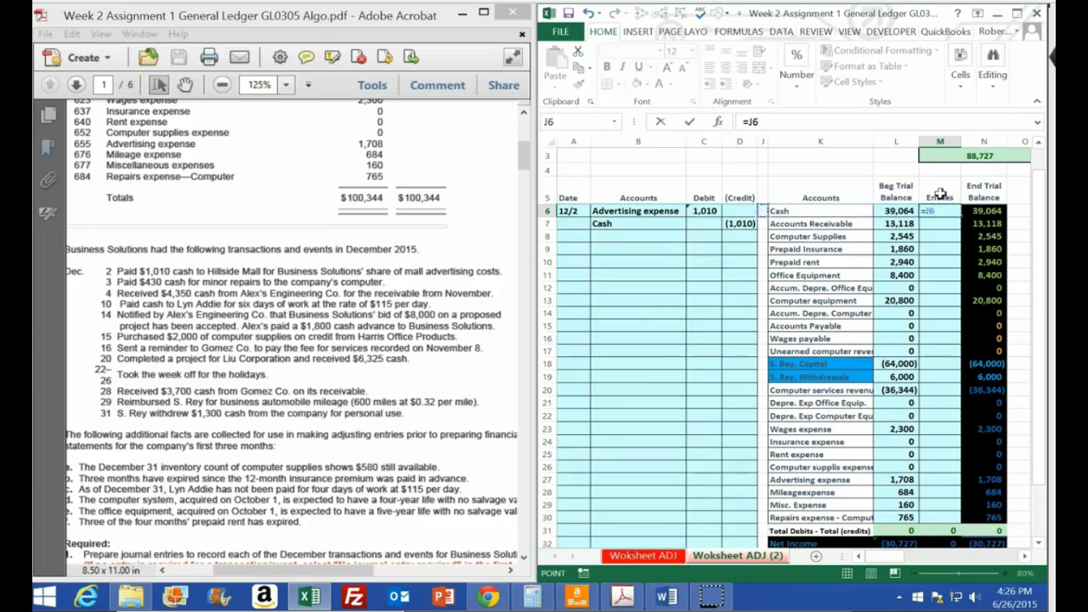
{"action": "key", "text": "Left"}
{"action": "key", "text": "Down"}
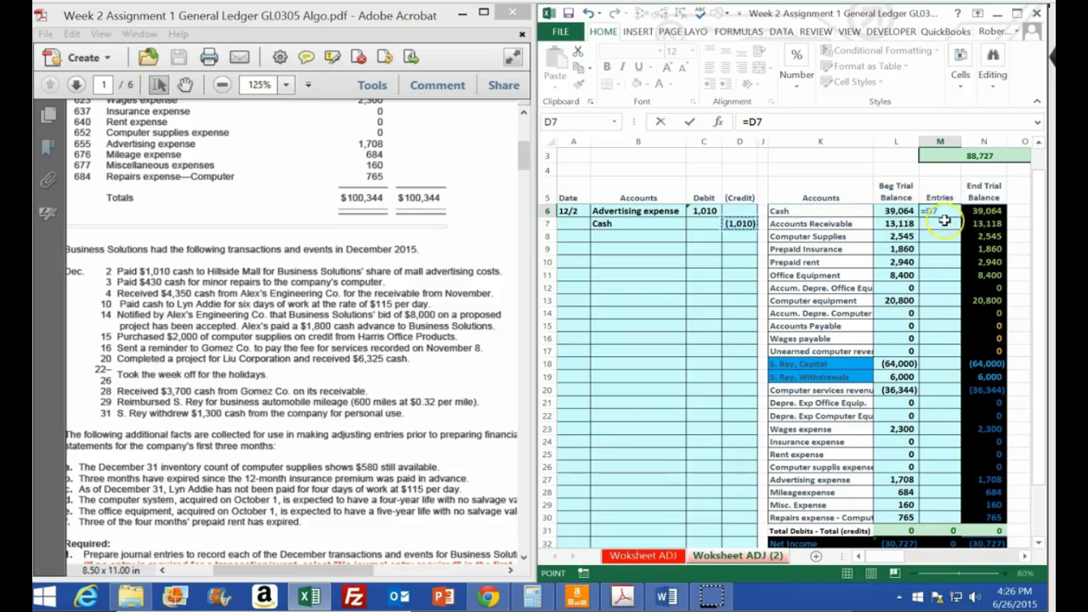
{"action": "key", "text": "Return"}
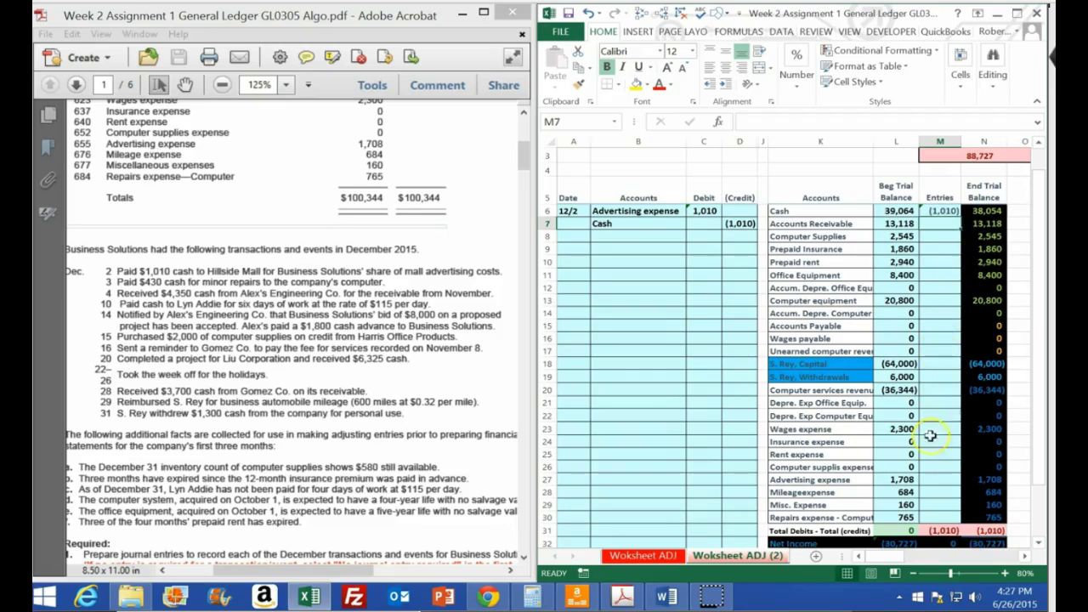
Post the 12/2 debit to Advertising expense by linking its Entries cell M27 to the journal with =C6
{"action": "left_click", "coordinate": [941, 479]}
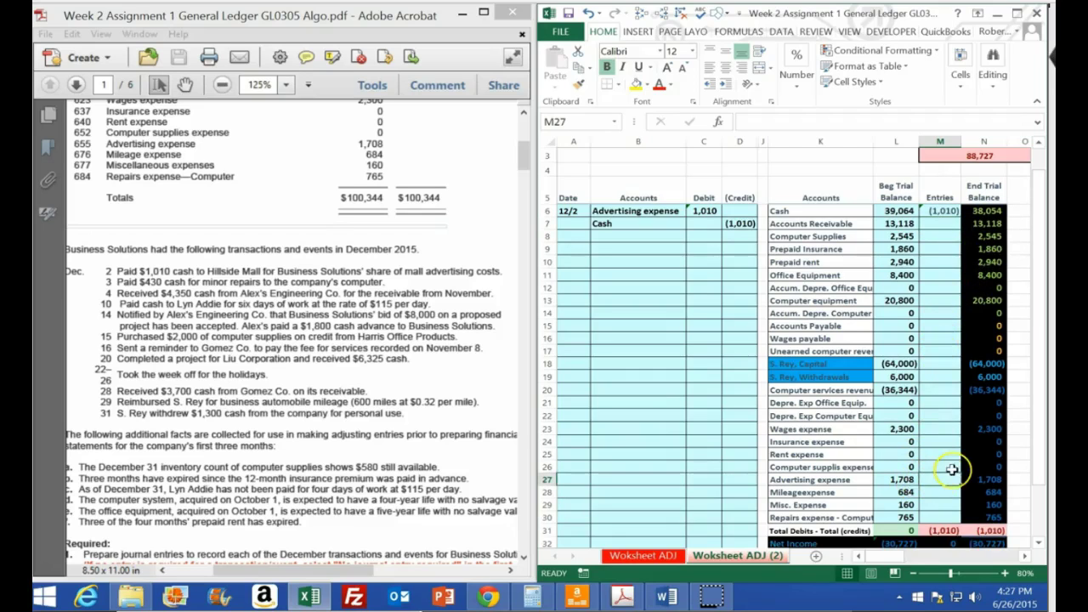
{"action": "type", "text": "="}
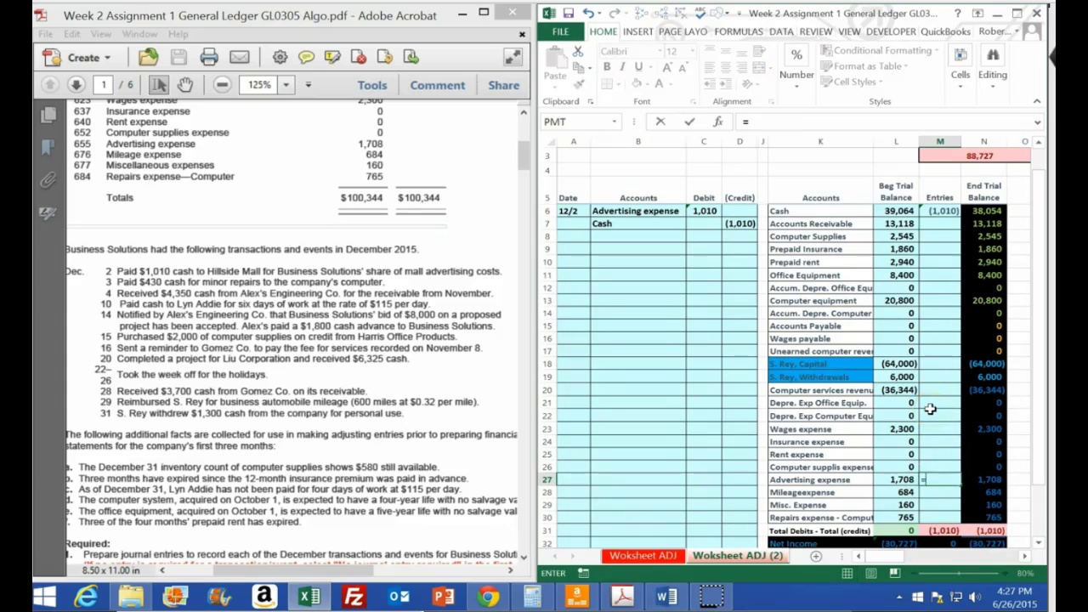
{"action": "left_click", "coordinate": [705, 211]}
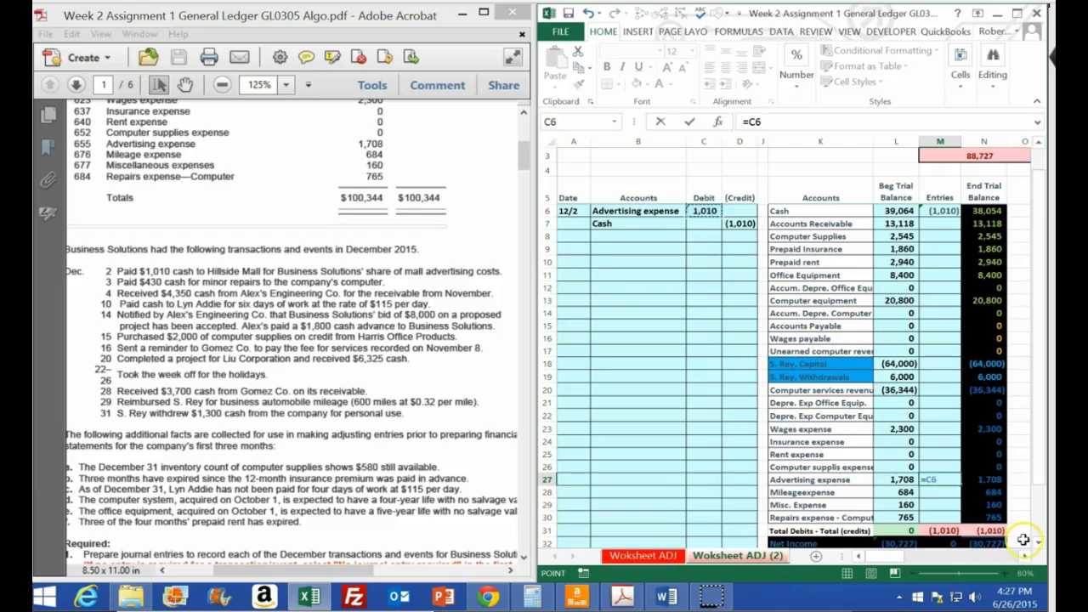
{"action": "key", "text": "Return"}
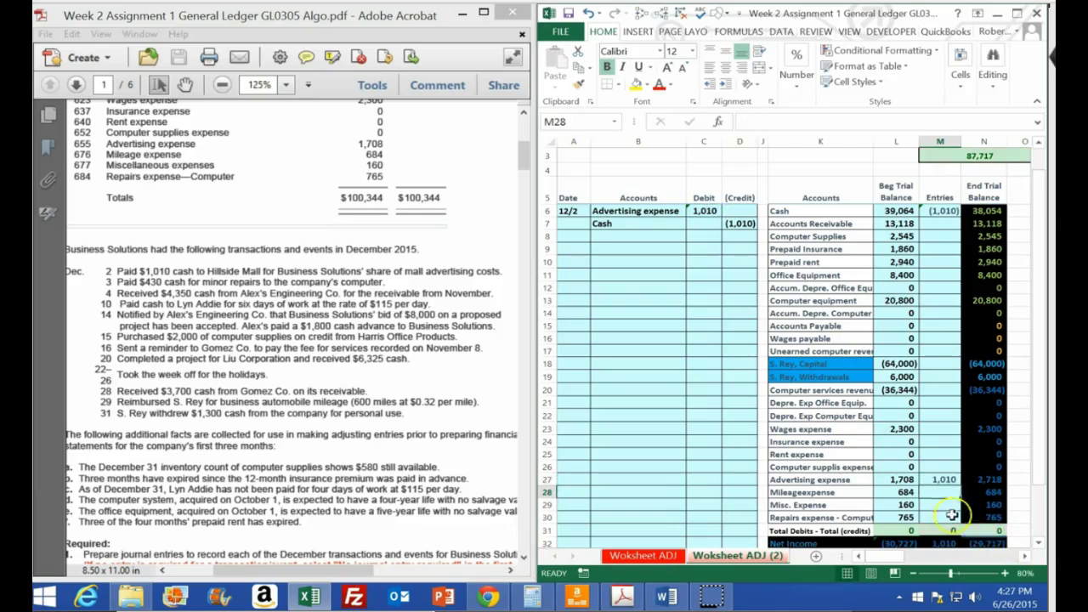
Check the ending Net Income formula against the sum of the ending revenue and expense balances in N20:N30
{"action": "double_click", "coordinate": [991, 544]}
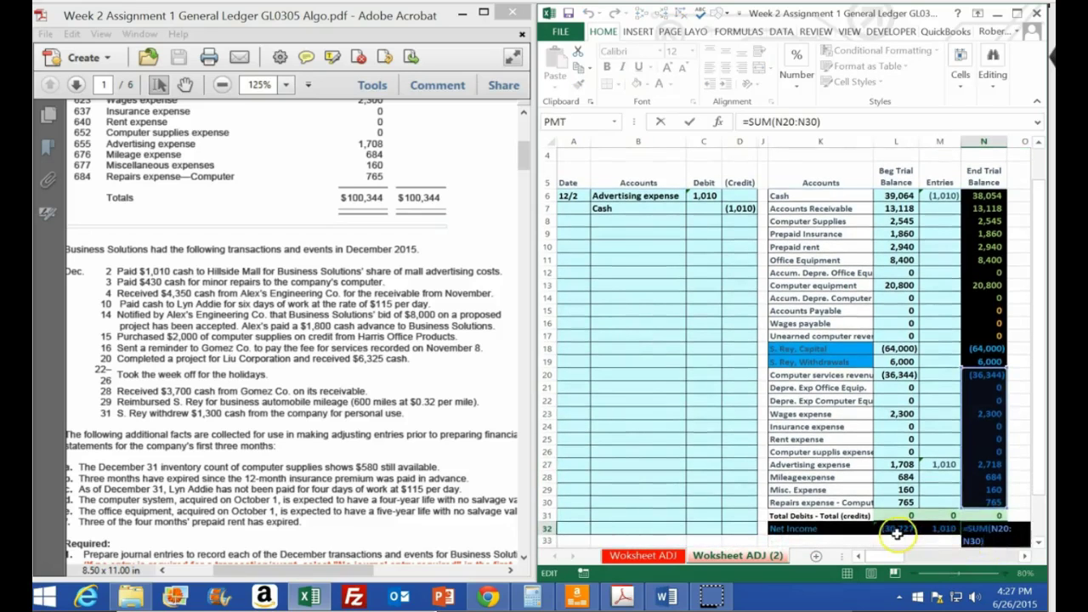
{"action": "key", "text": "Return"}
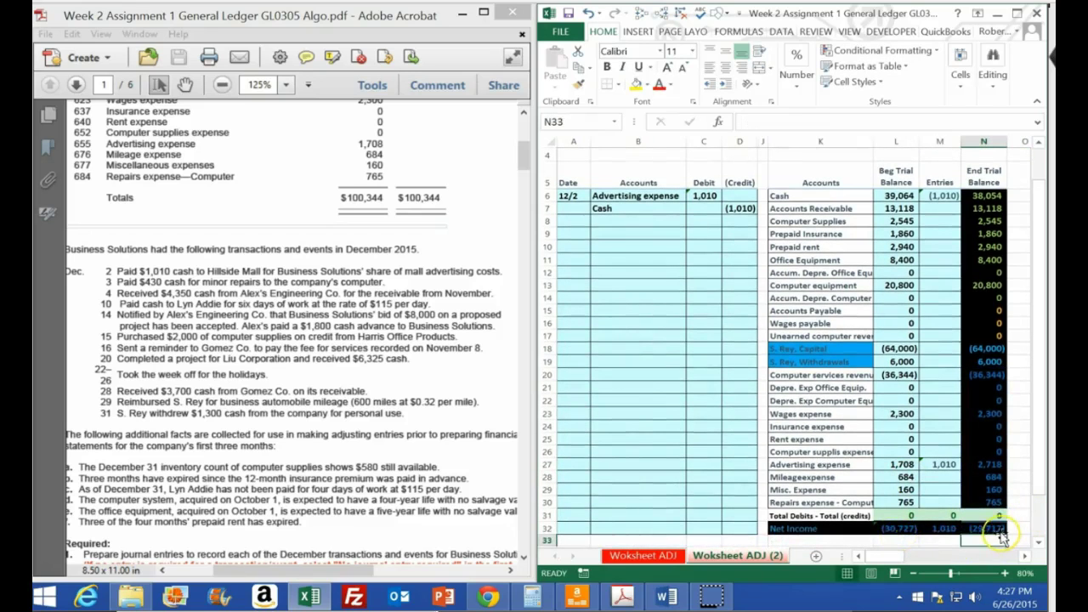
{"action": "left_click", "coordinate": [986, 374]}
{"action": "left_click_drag", "start_coordinate": [986, 374], "coordinate": [983, 501]}
{"action": "left_click", "coordinate": [948, 456]}
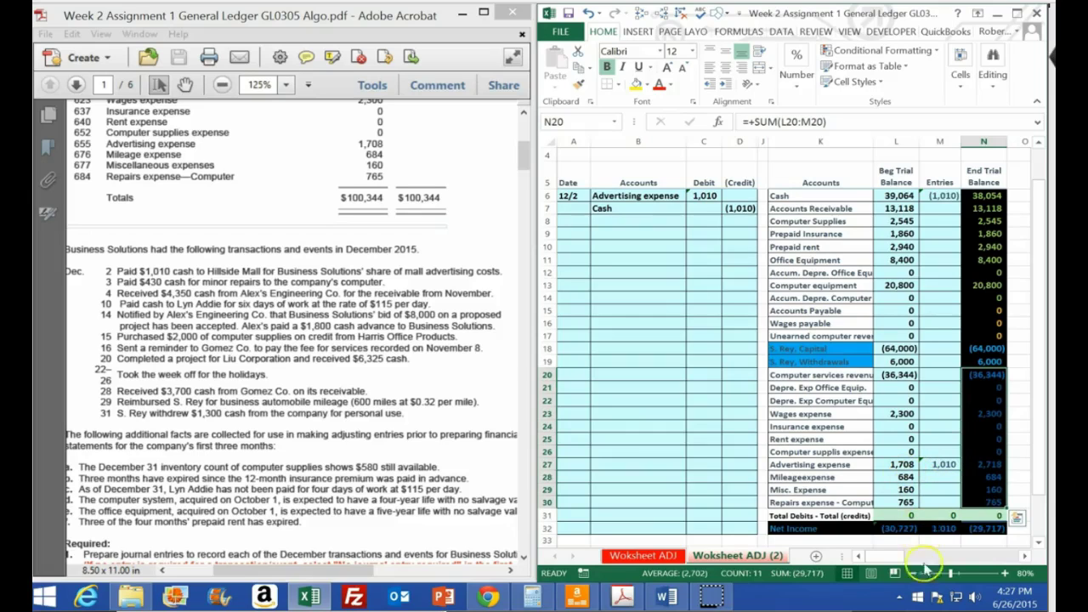
{"action": "left_click", "coordinate": [984, 541]}
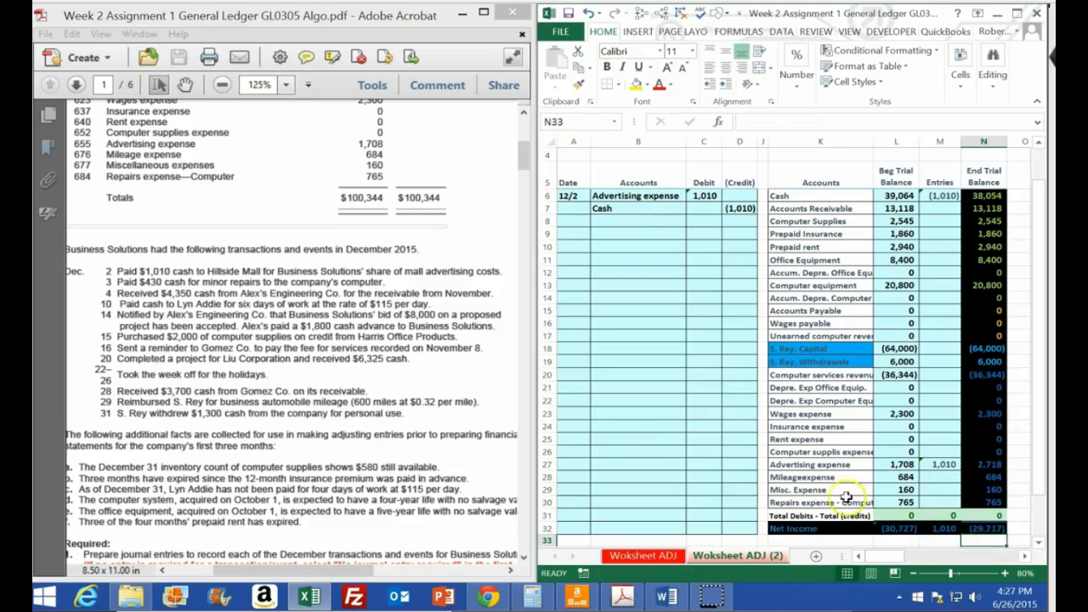
Start the next journal entry by entering the date 12/3 in cell A9
{"action": "left_click", "coordinate": [658, 439]}
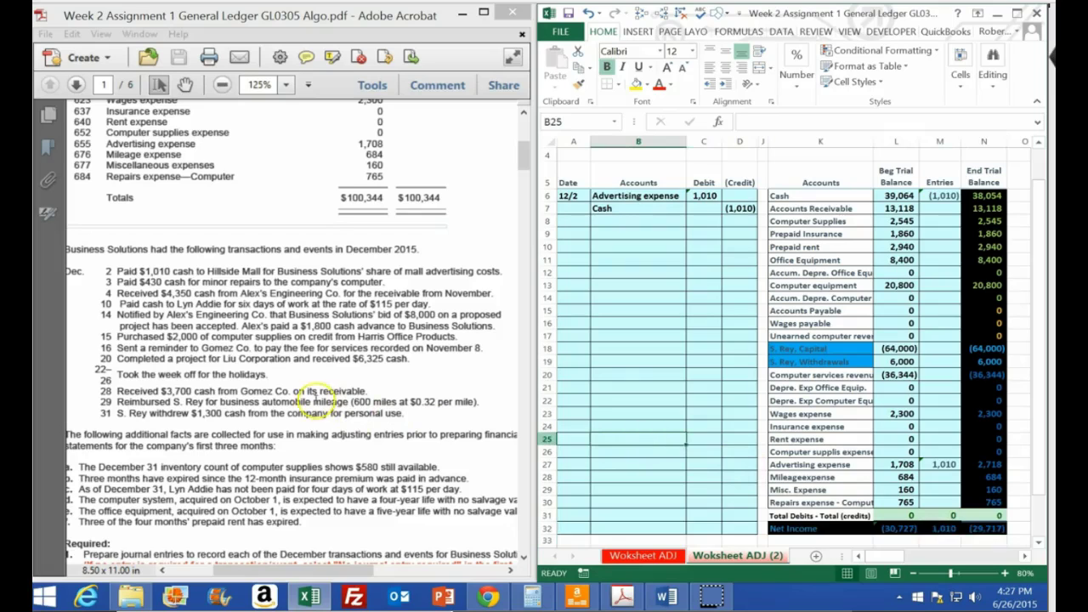
{"action": "left_click", "coordinate": [629, 260]}
{"action": "left_click", "coordinate": [575, 235]}
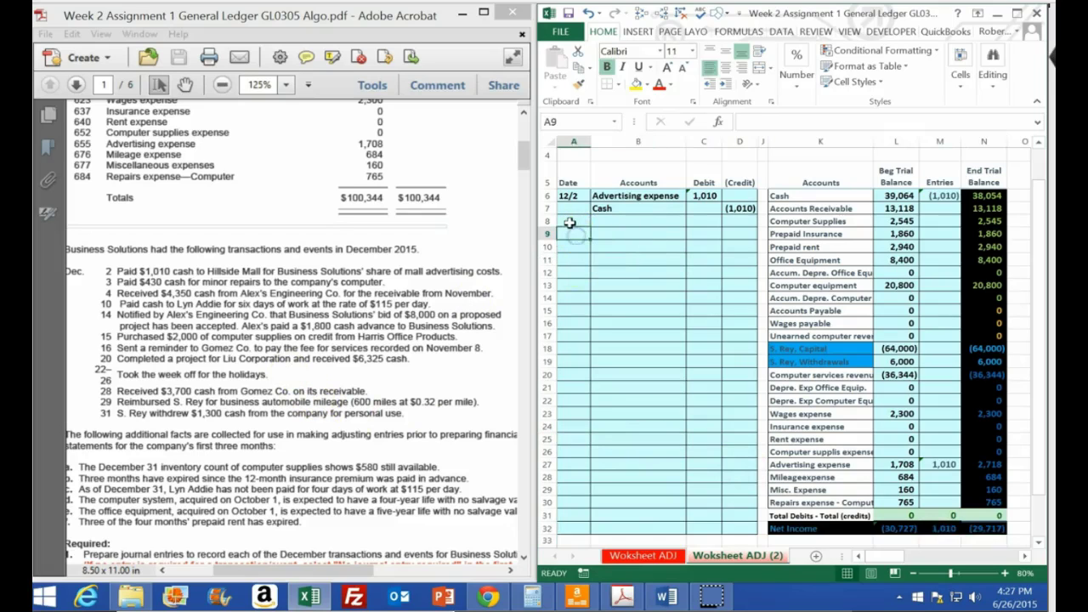
{"action": "type", "text": "12/3"}
{"action": "key", "text": "Return"}
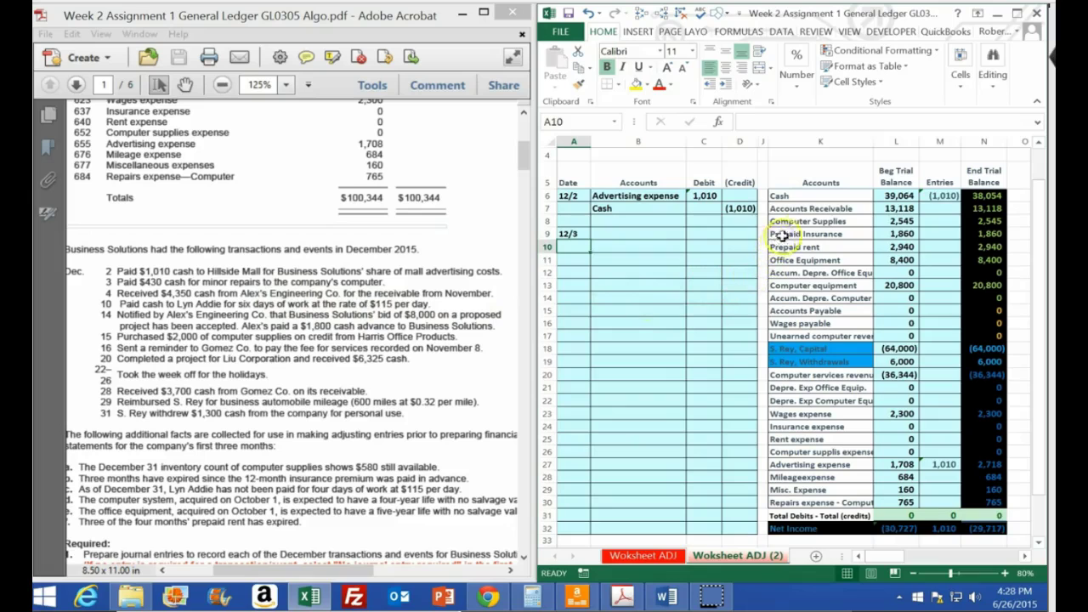
Copy the Cash account name from the trial balance into cell B10 as values, for the 12/3 credit line
{"action": "left_click", "coordinate": [986, 195]}
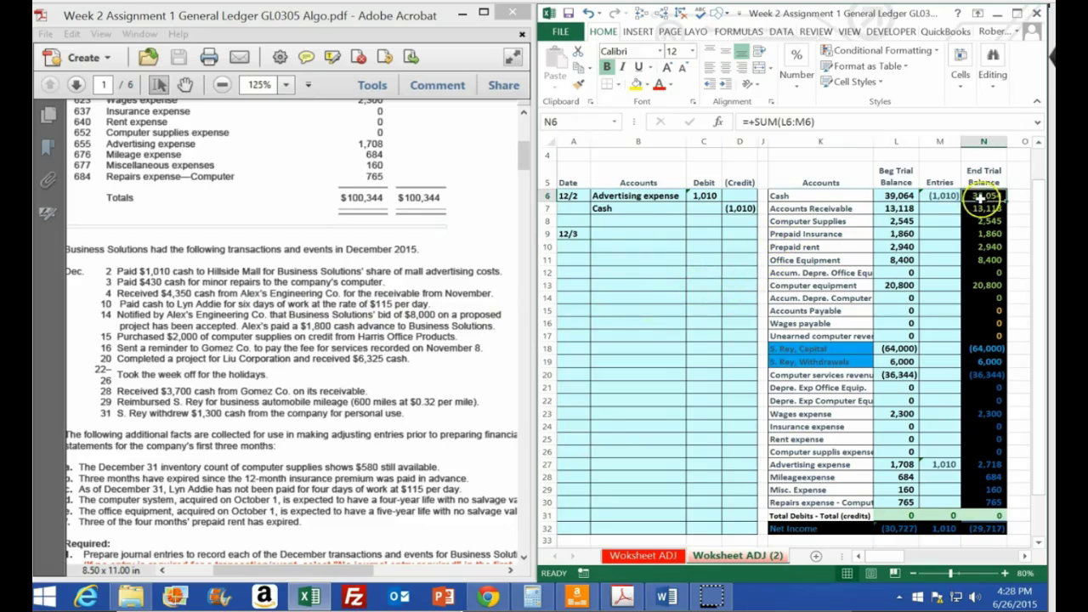
{"action": "left_click", "coordinate": [813, 196]}
{"action": "right_click", "coordinate": [813, 195]}
{"action": "left_click", "coordinate": [837, 228]}
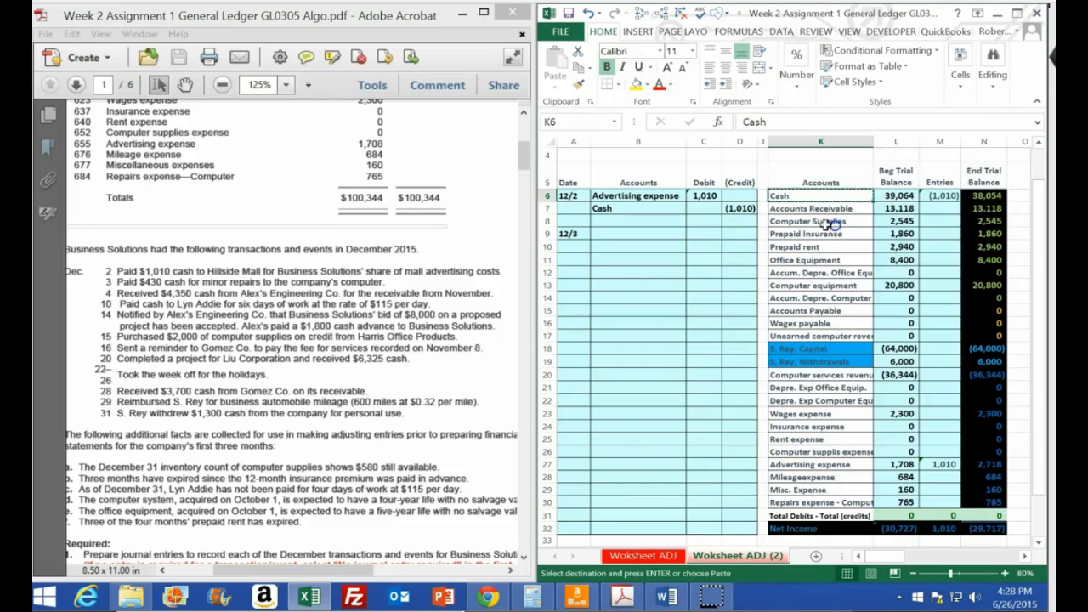
{"action": "right_click", "coordinate": [614, 247]}
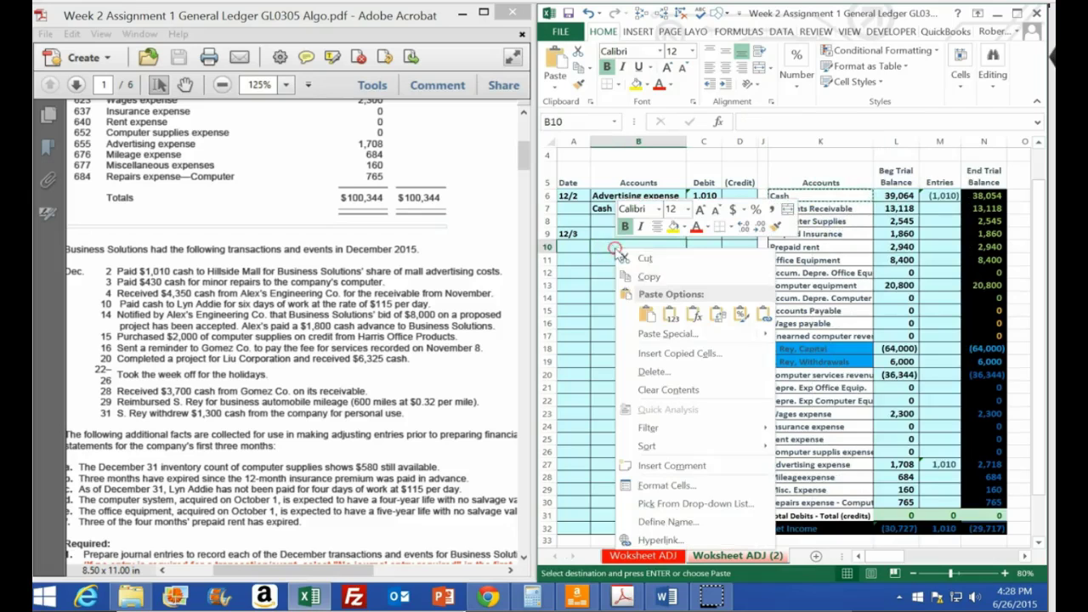
{"action": "left_click", "coordinate": [670, 316]}
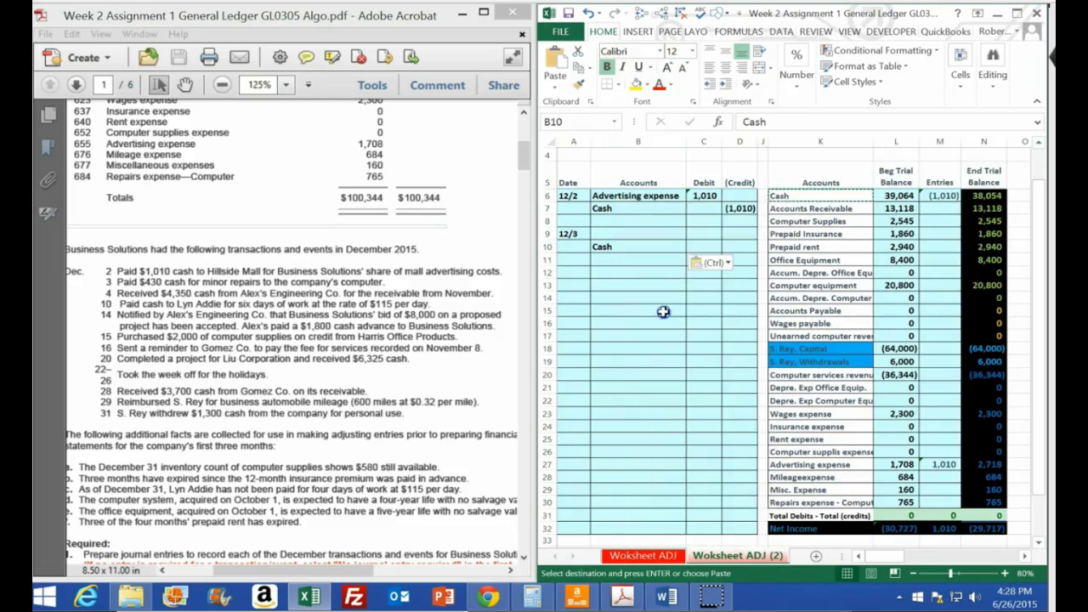
Enter the 12/3 credit of -430 in D10 and the matching debit in C9 as =-D10
{"action": "left_click", "coordinate": [737, 242]}
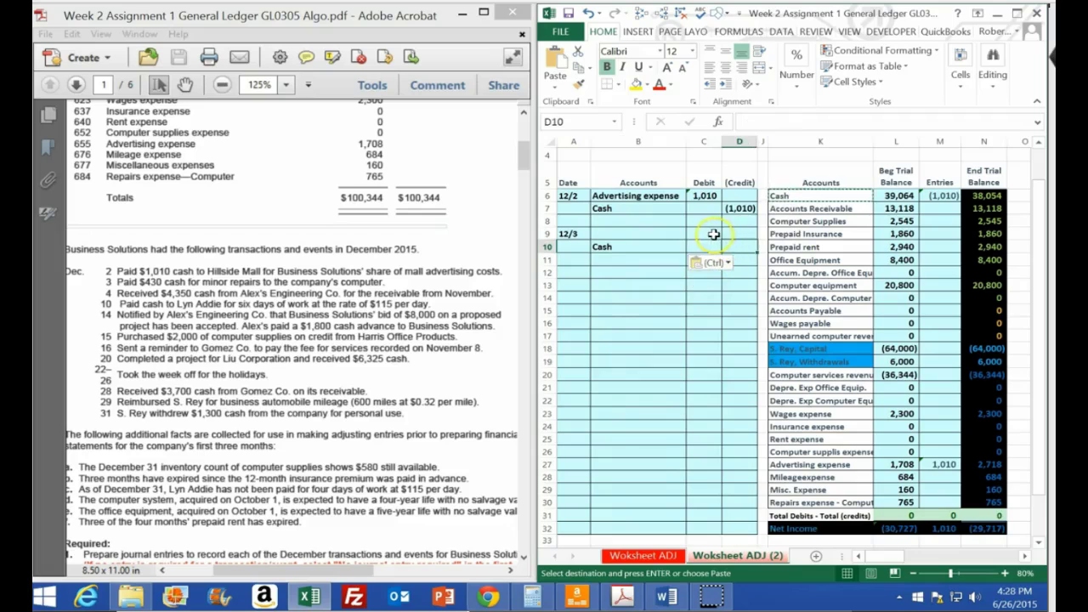
{"action": "type", "text": "-"}
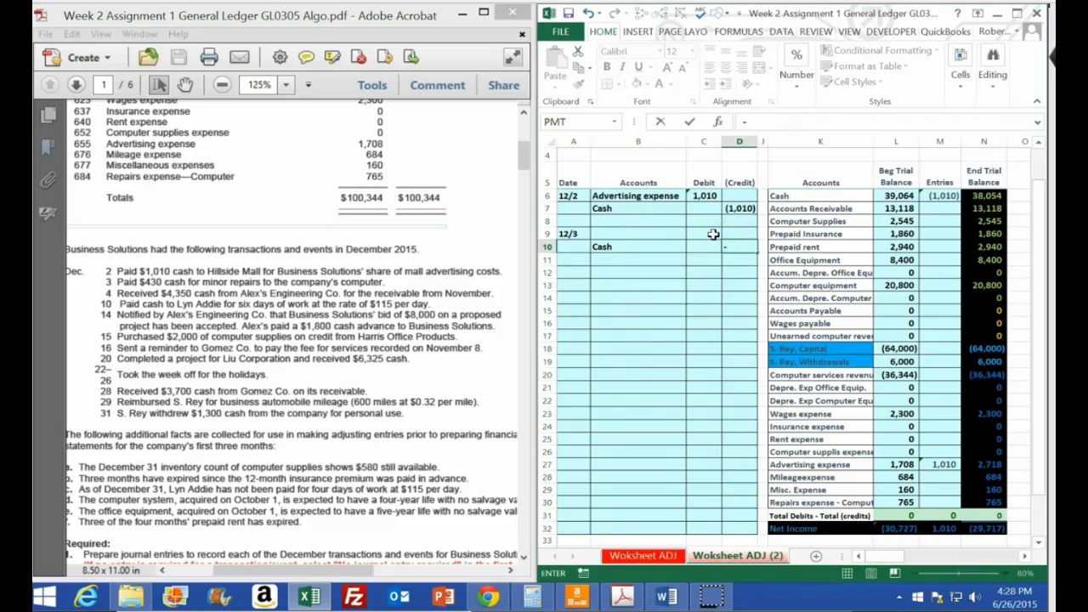
{"action": "type", "text": "430"}
{"action": "key", "text": "Return"}
{"action": "left_click", "coordinate": [713, 234]}
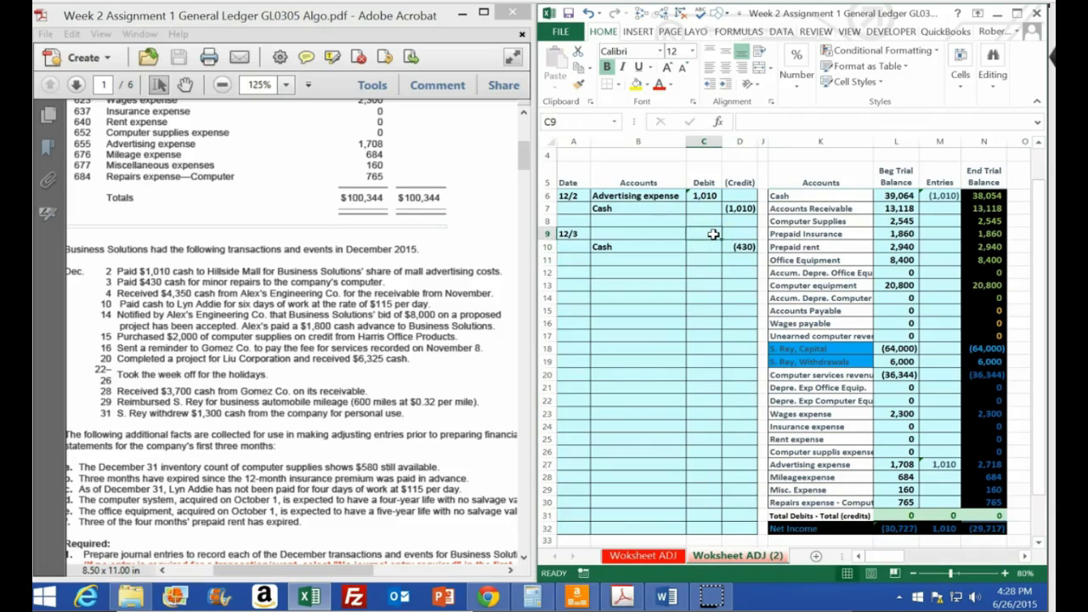
{"action": "type", "text": "430"}
{"action": "key", "text": "Return"}
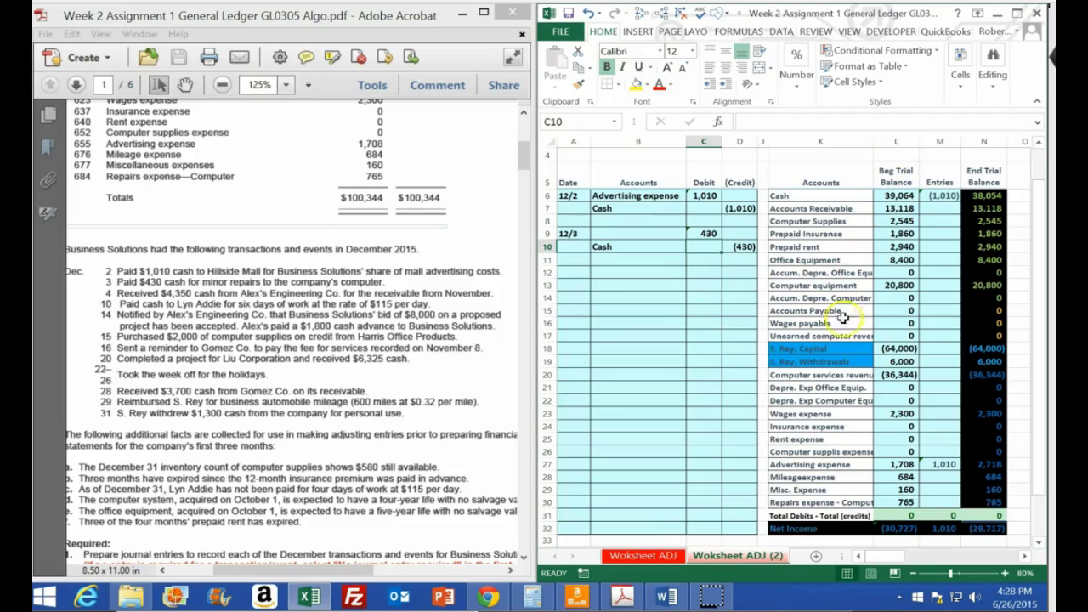
Copy the Repairs expense - Computer account name from the trial balance into cell B9 as values, for the 12/3 debit line
{"action": "left_click", "coordinate": [810, 502]}
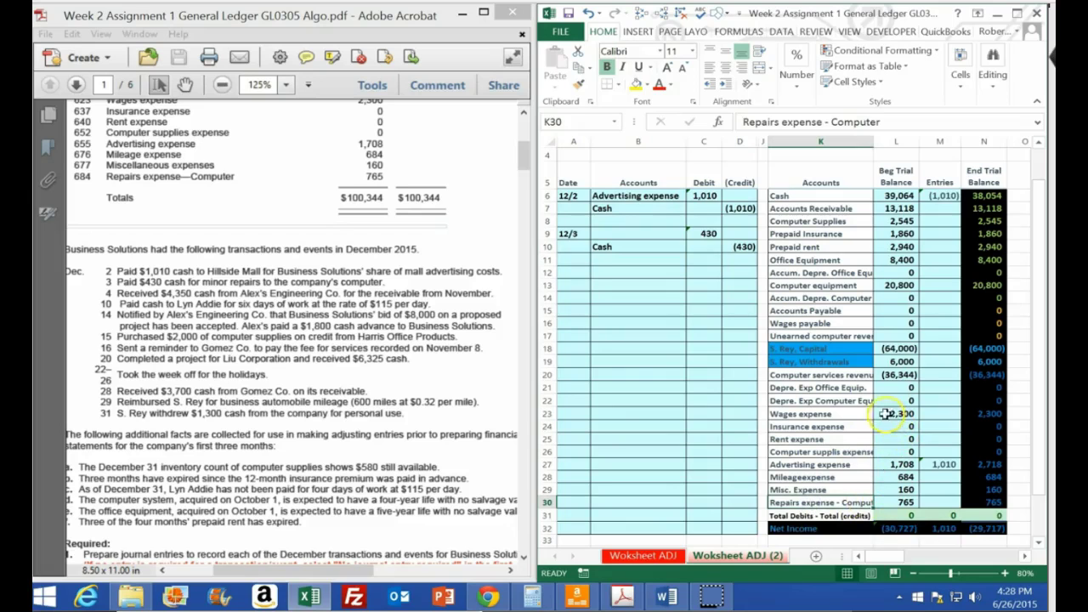
{"action": "left_click", "coordinate": [703, 234]}
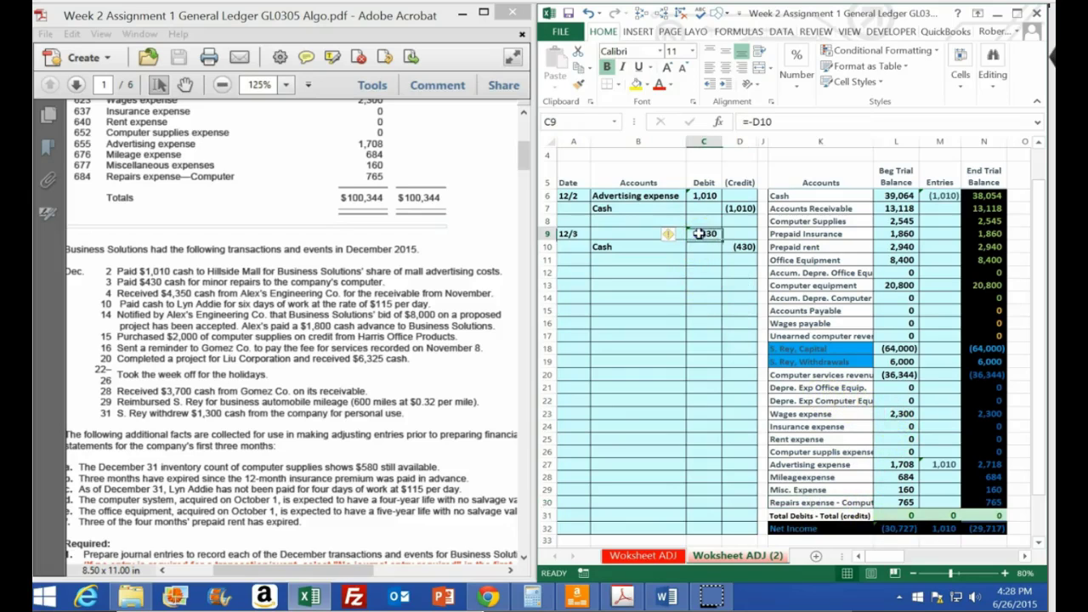
{"action": "left_click_drag", "start_coordinate": [799, 387], "coordinate": [888, 503]}
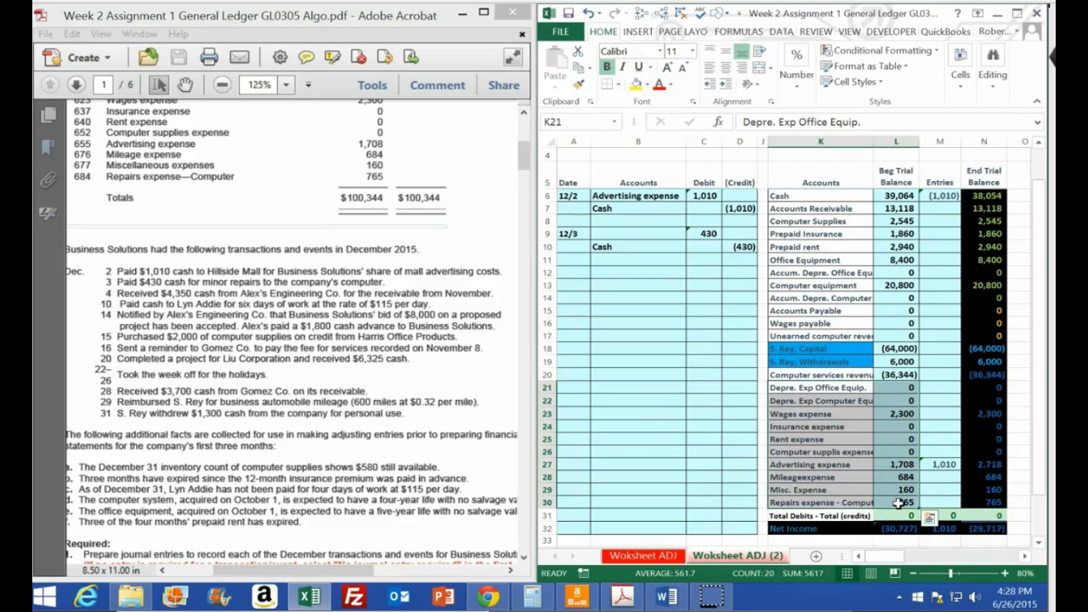
{"action": "left_click", "coordinate": [845, 502]}
{"action": "right_click", "coordinate": [845, 502]}
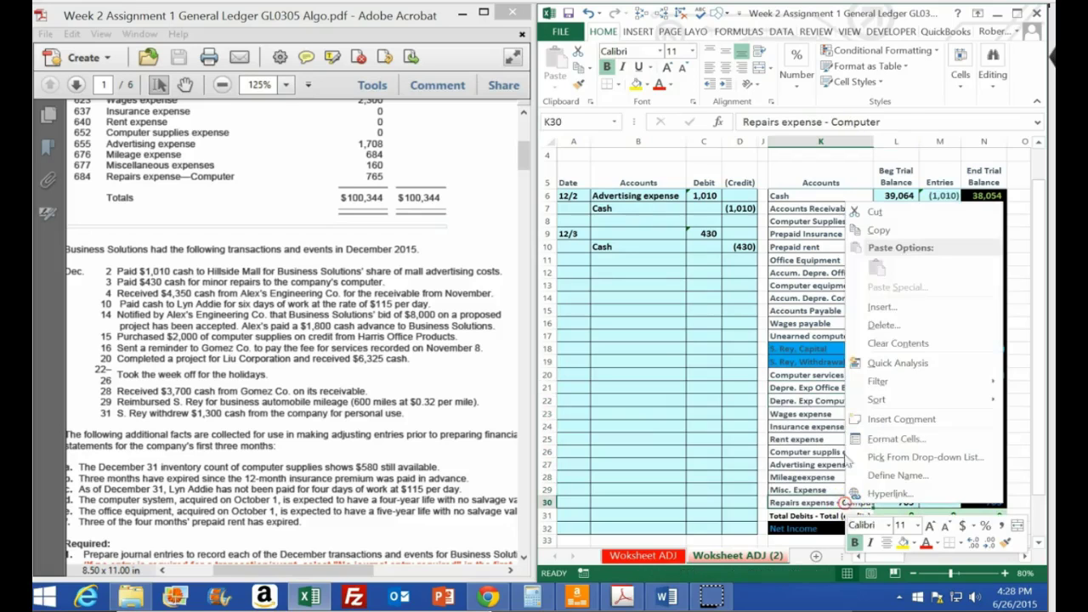
{"action": "left_click", "coordinate": [862, 227]}
{"action": "left_click", "coordinate": [613, 230]}
{"action": "right_click", "coordinate": [613, 230]}
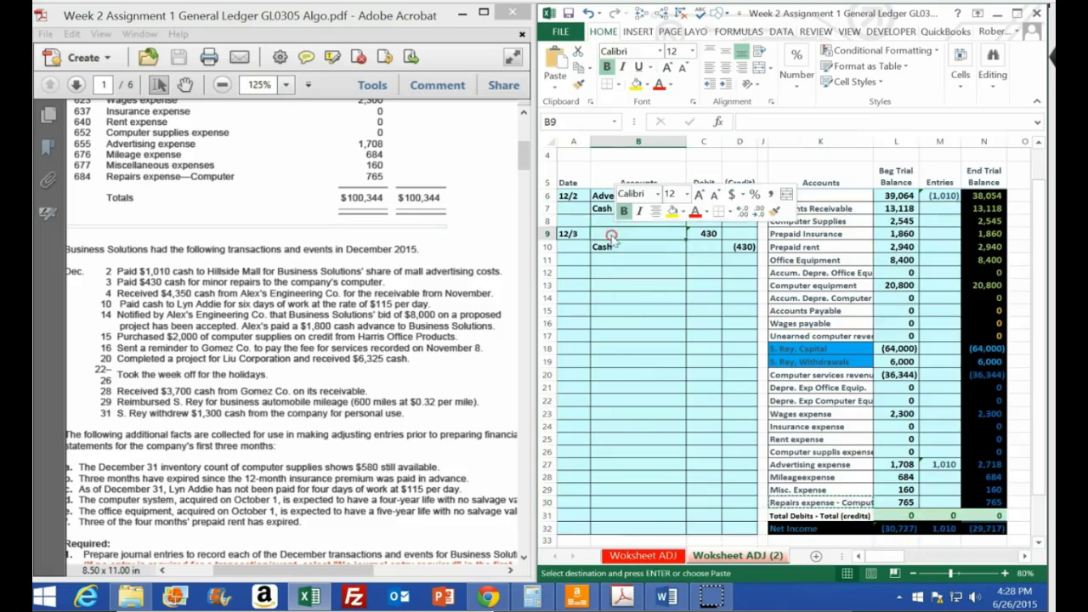
{"action": "left_click", "coordinate": [668, 293]}
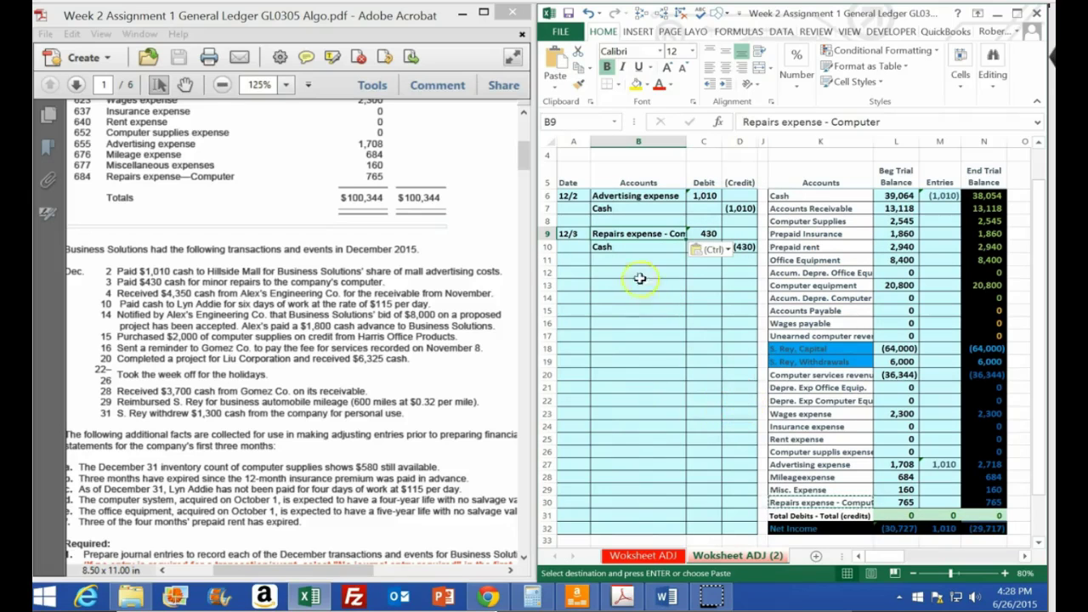
Post the 12/3 credit to Cash by extending its Entries formula in M6 to =D7+D10
{"action": "left_click", "coordinate": [935, 196]}
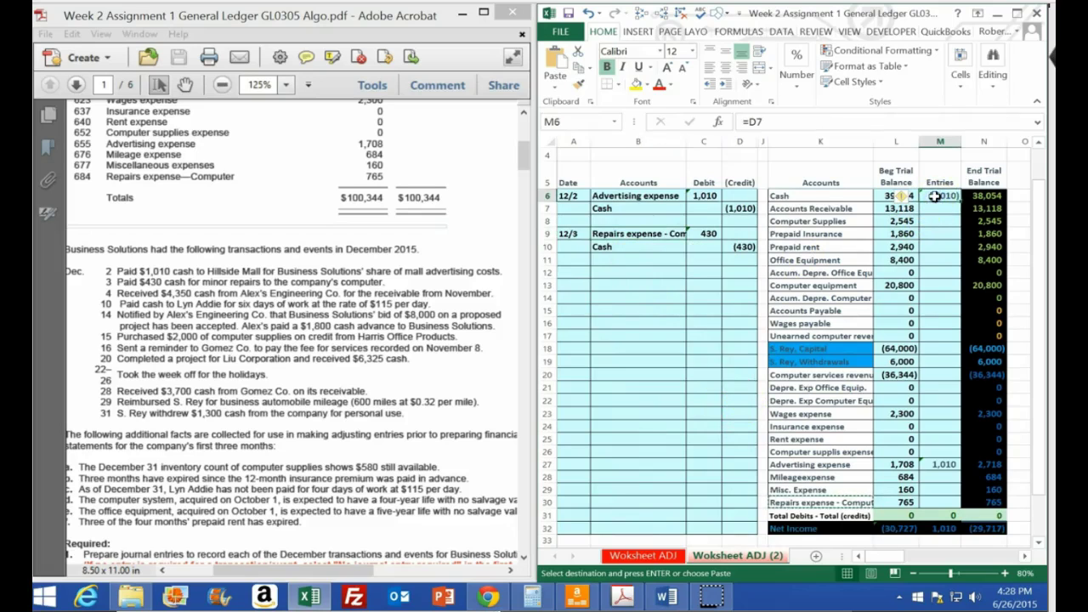
{"action": "double_click", "coordinate": [935, 196]}
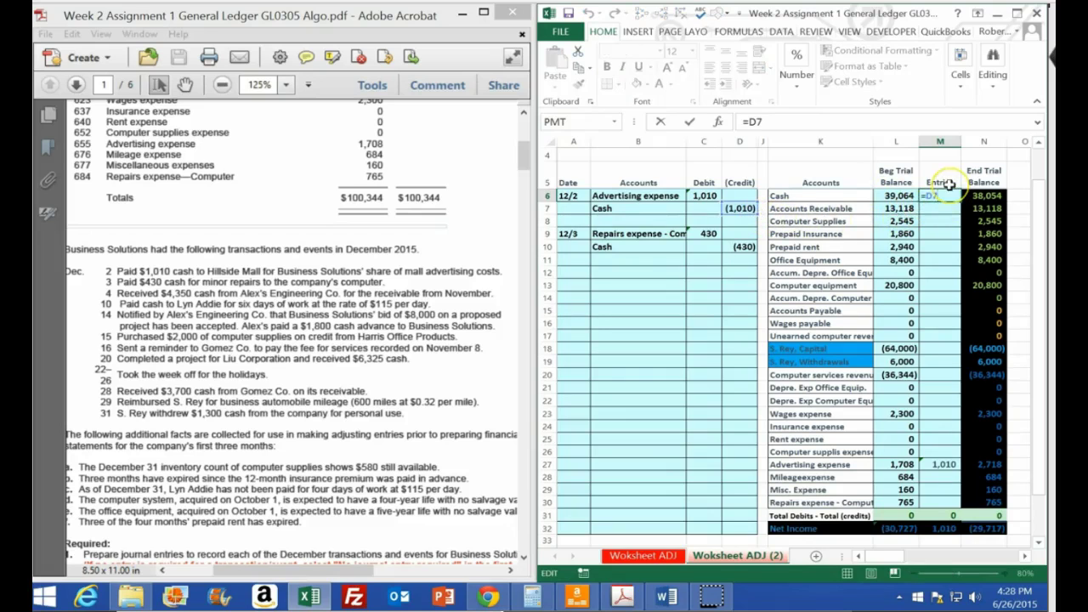
{"action": "type", "text": "+"}
{"action": "left_click", "coordinate": [741, 245]}
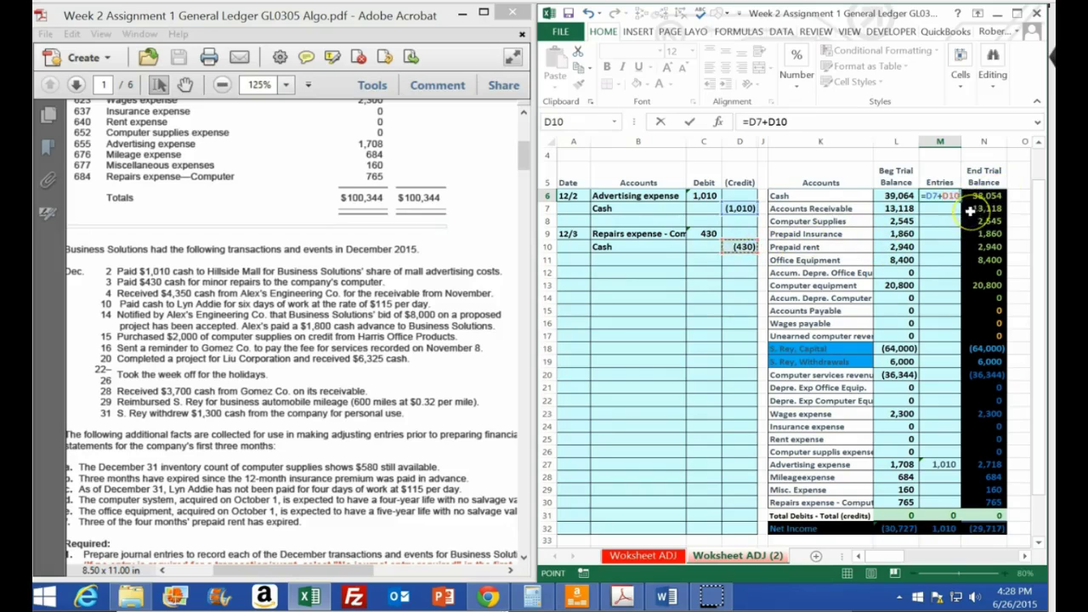
{"action": "key", "text": "Return"}
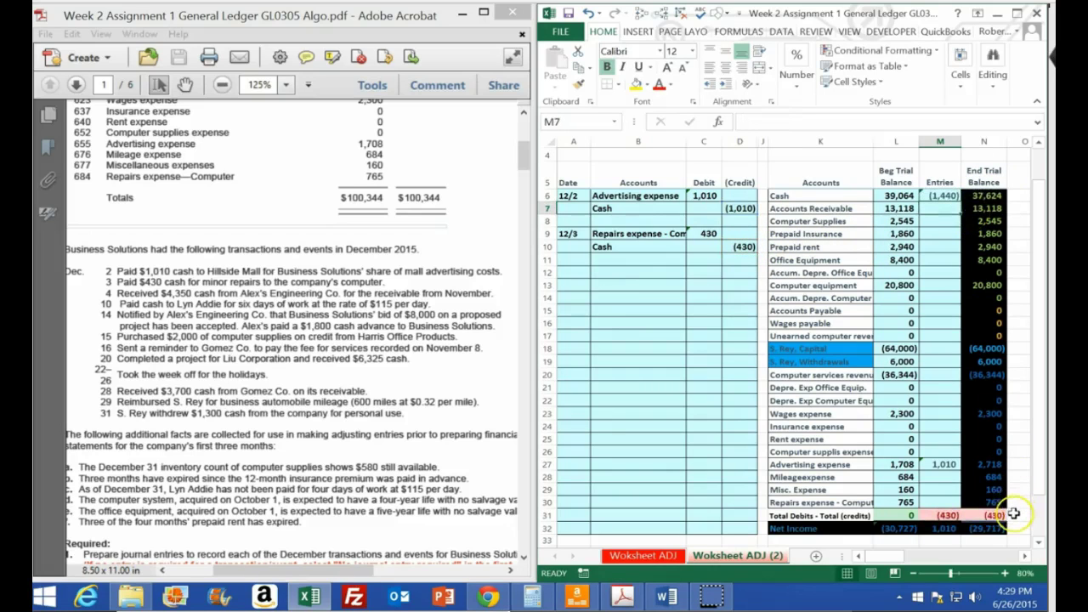
Post the 12/3 debit to Repairs expense - Computer by linking its Entries cell M30 to the journal with =C9
{"action": "left_click", "coordinate": [945, 501]}
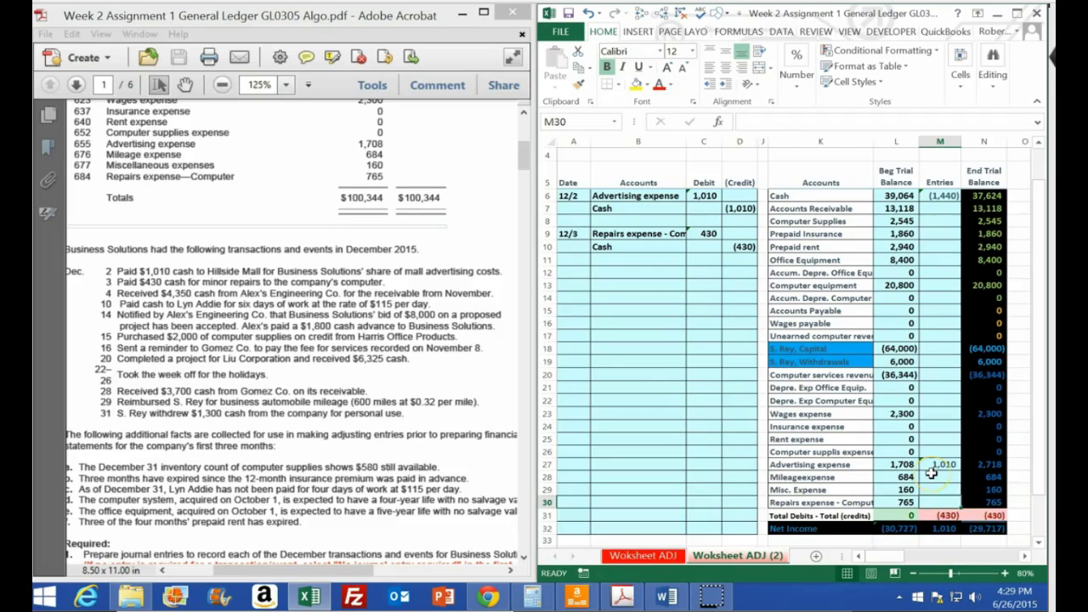
{"action": "type", "text": "="}
{"action": "left_click", "coordinate": [709, 233]}
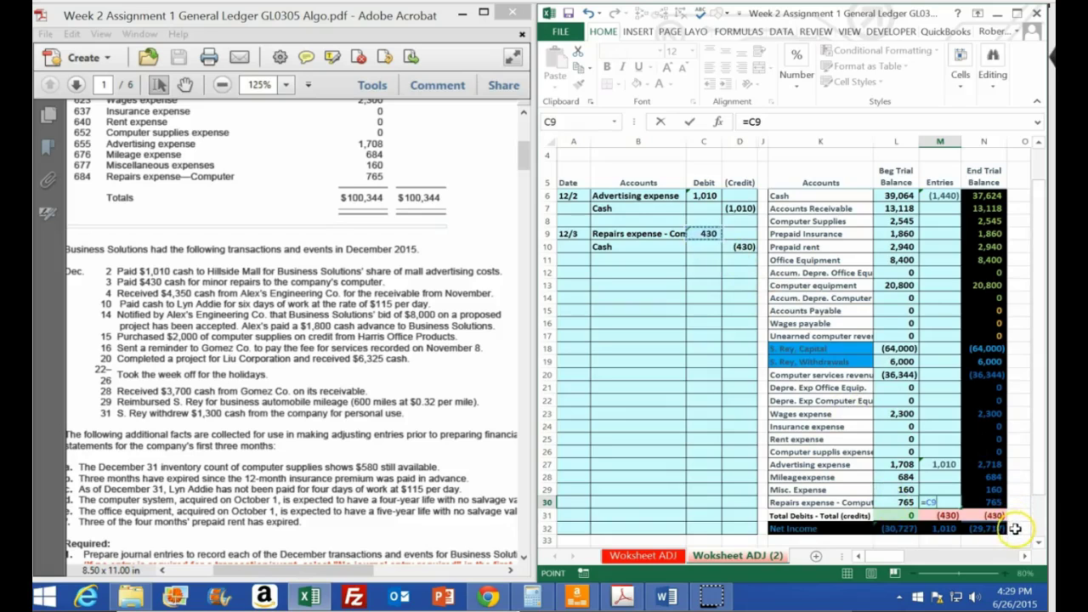
{"action": "key", "text": "Return"}
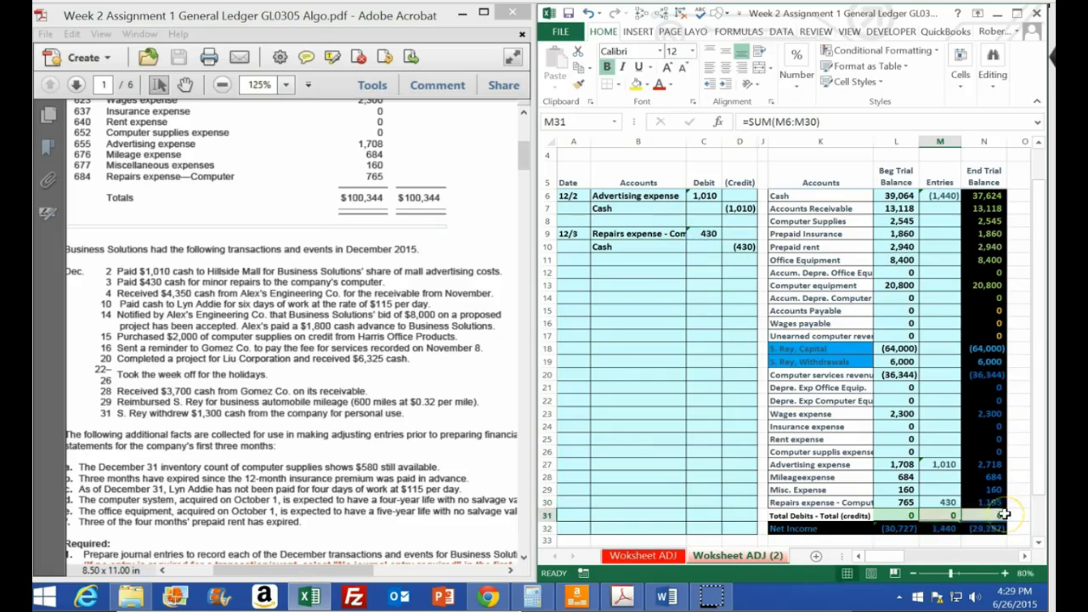
Start the next journal entry by entering the date 12/4 in cell A12
{"action": "left_click", "coordinate": [567, 272]}
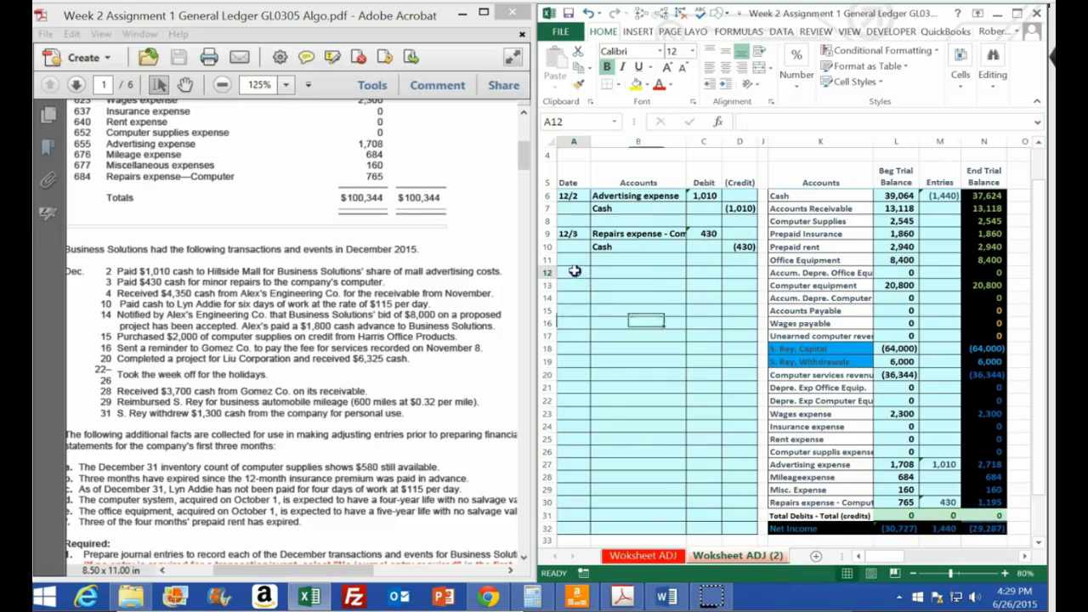
{"action": "type", "text": "12/4"}
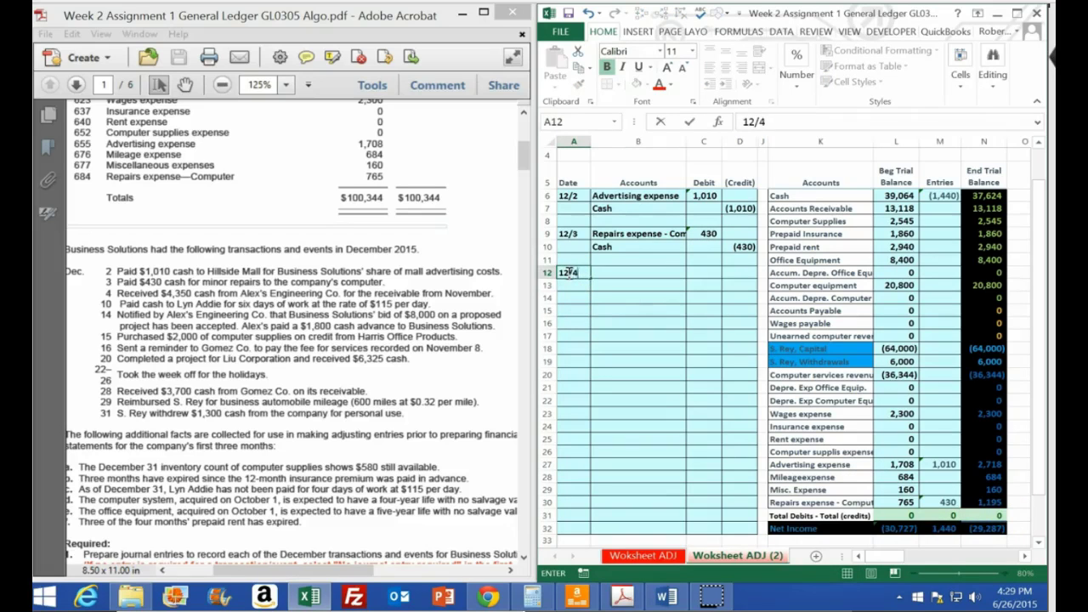
{"action": "key", "text": "Return"}
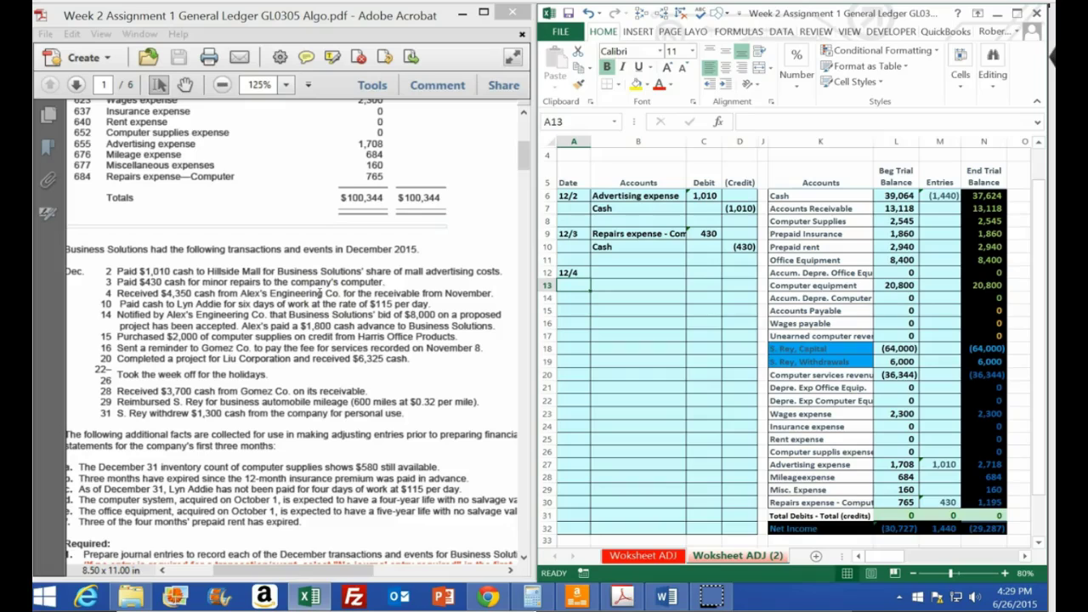
Copy the Cash account name from the trial balance into cell B12 as values, for the 12/4 debit line
{"action": "left_click", "coordinate": [996, 197]}
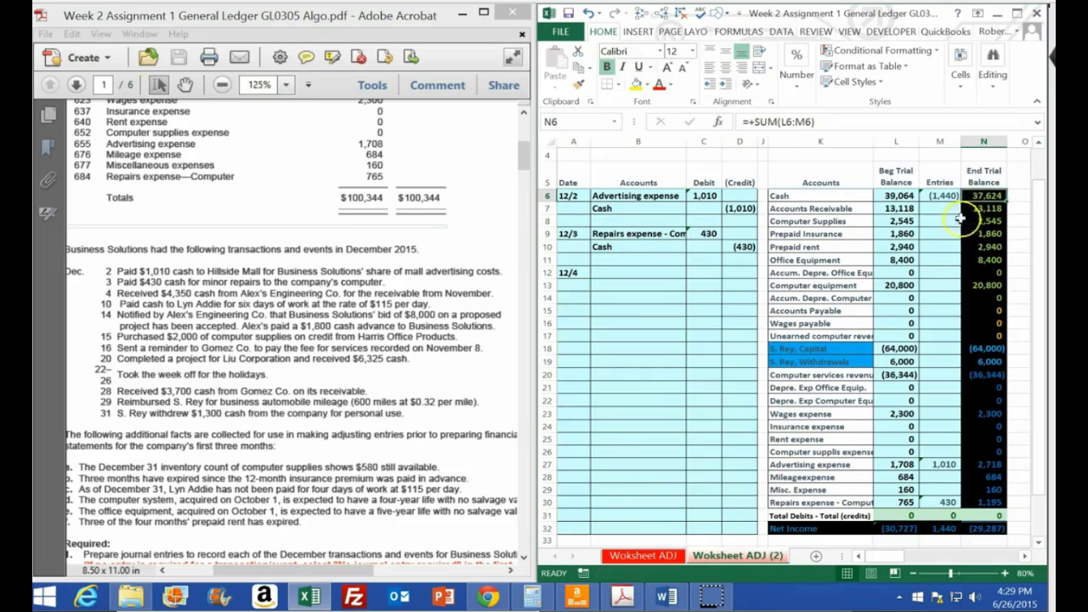
{"action": "right_click", "coordinate": [806, 198]}
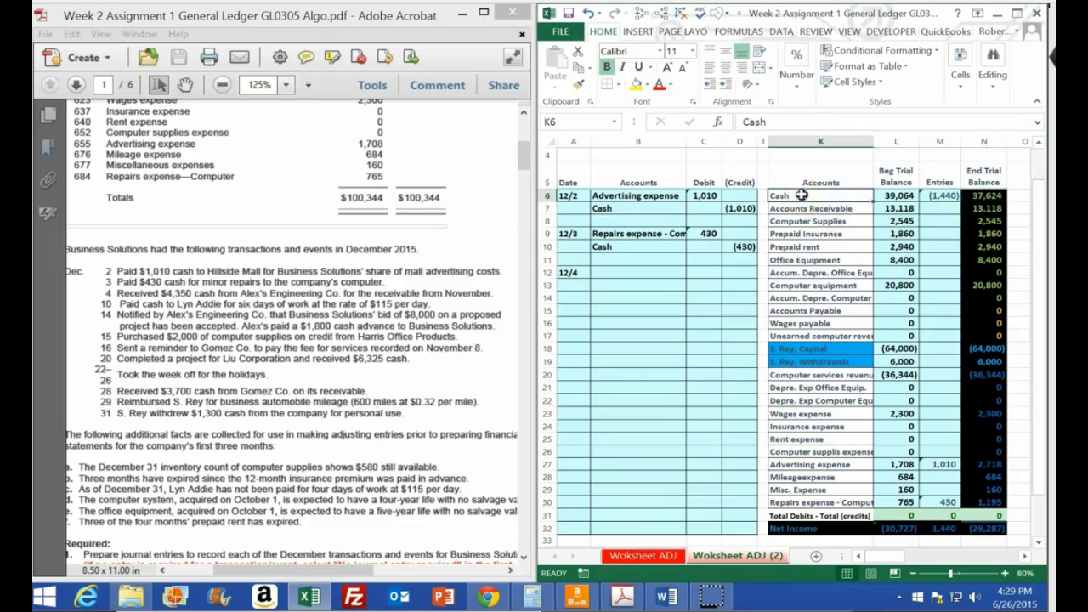
{"action": "left_click", "coordinate": [821, 223]}
{"action": "right_click", "coordinate": [637, 270]}
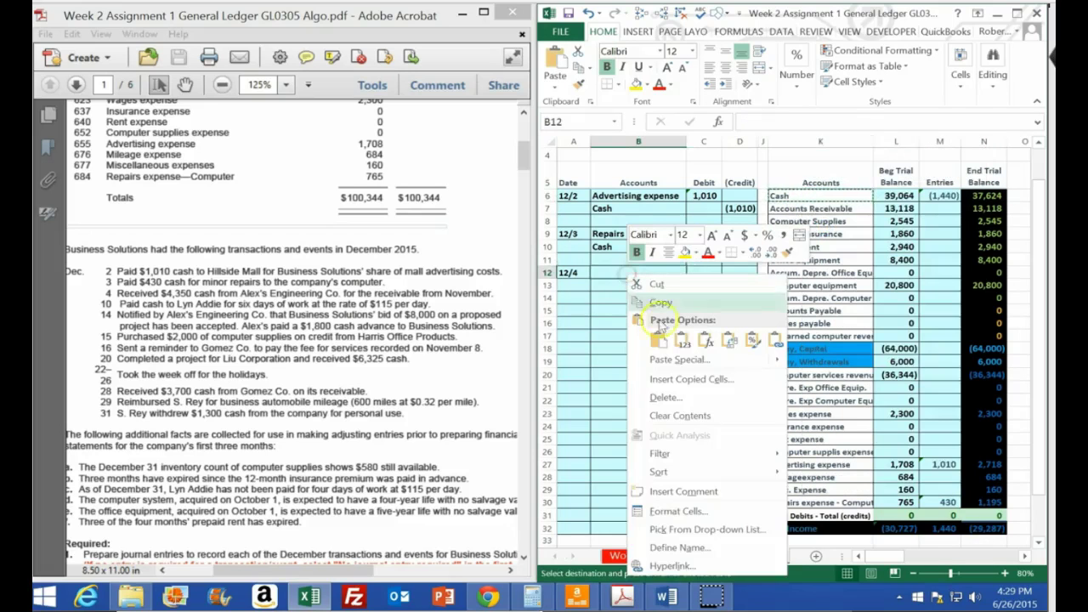
{"action": "left_click", "coordinate": [680, 342]}
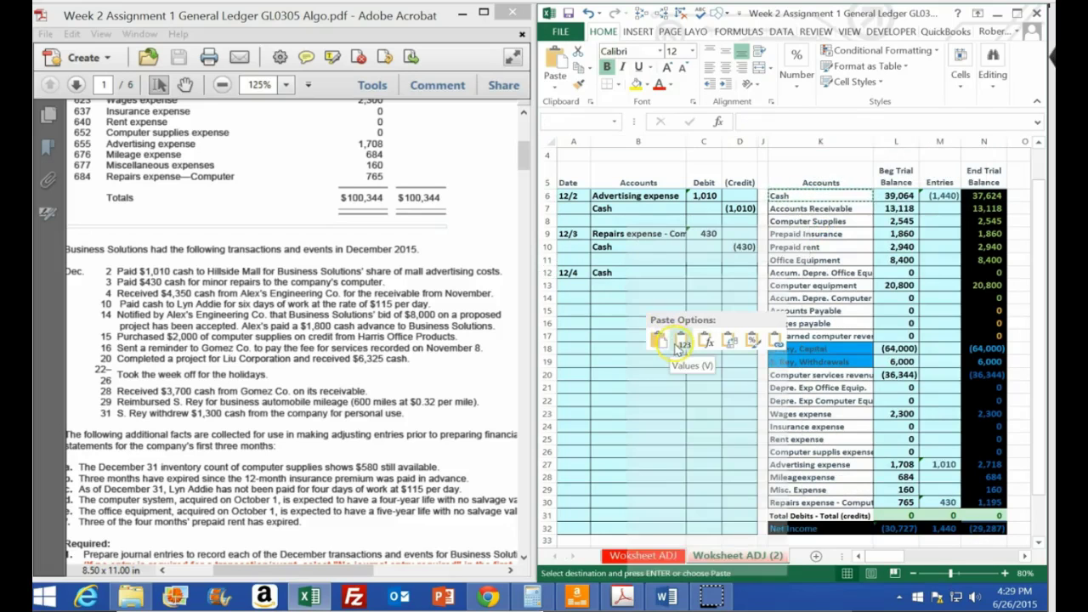
Enter the 12/4 Cash debit of 4350 in C12 and the matching credit of -4350 in D13
{"action": "left_click", "coordinate": [699, 270]}
{"action": "type", "text": "4350"}
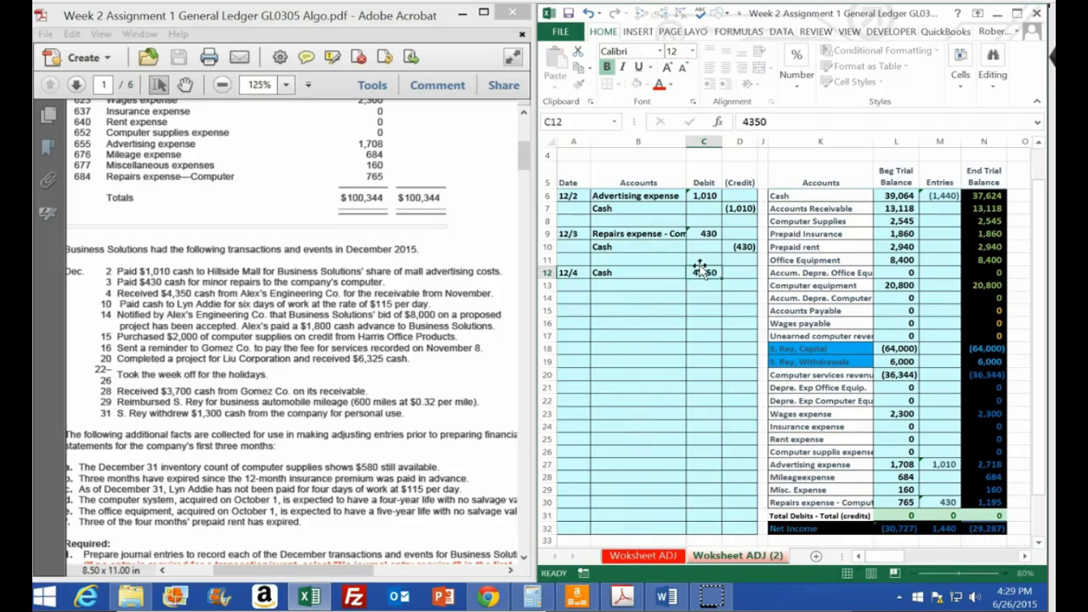
{"action": "key", "text": "Return"}
{"action": "key", "text": "Right"}
{"action": "type", "text": "-4350"}
{"action": "key", "text": "Return"}
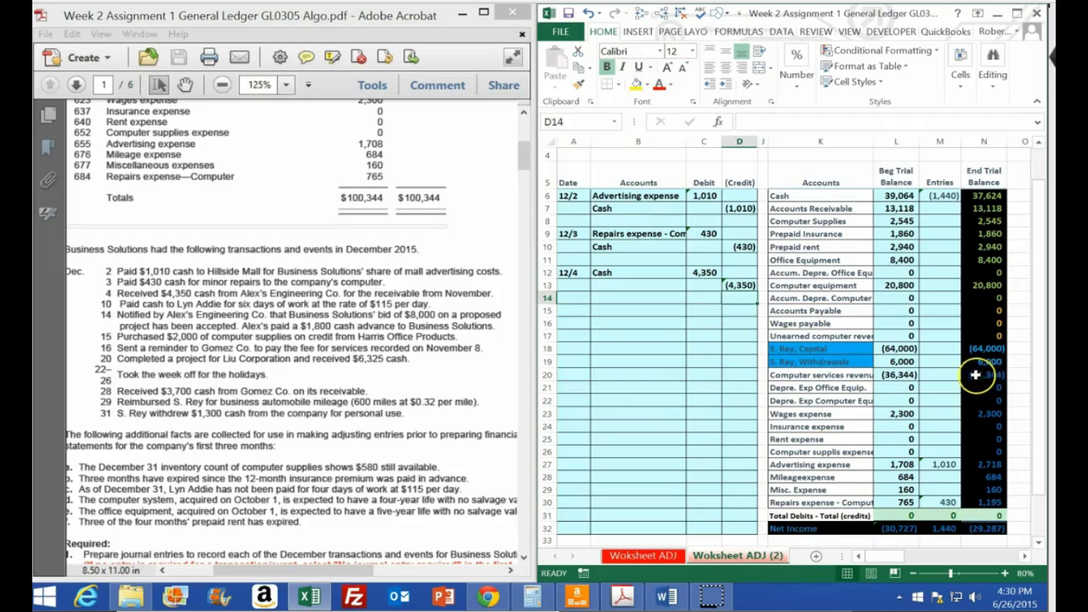
Copy the Accounts Receivable account name from the trial balance into cell B13 as values, for the 12/4 credit line
{"action": "left_click", "coordinate": [980, 208]}
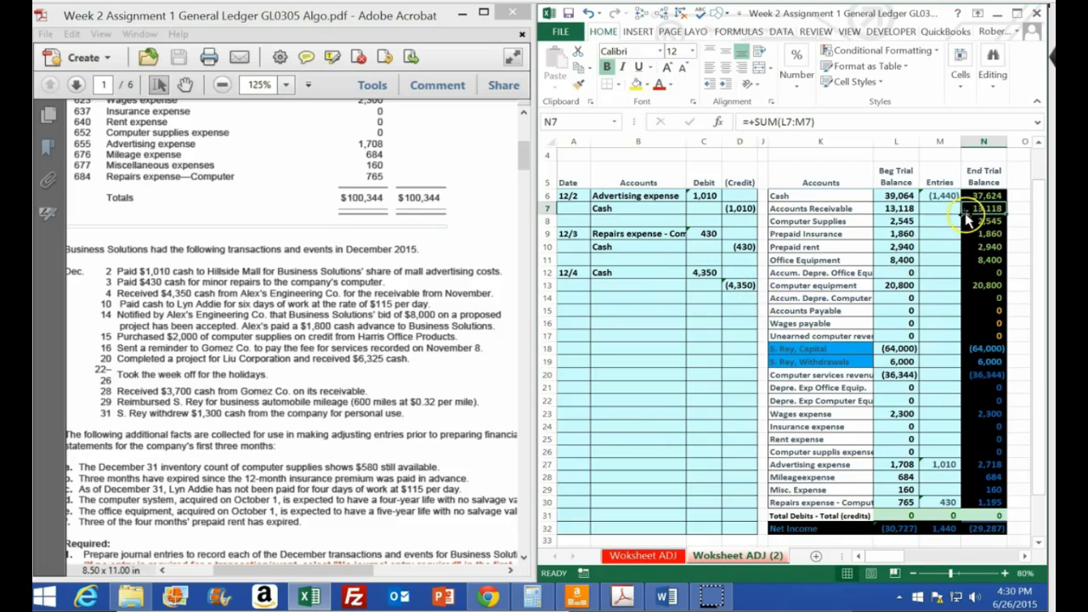
{"action": "left_click", "coordinate": [820, 208]}
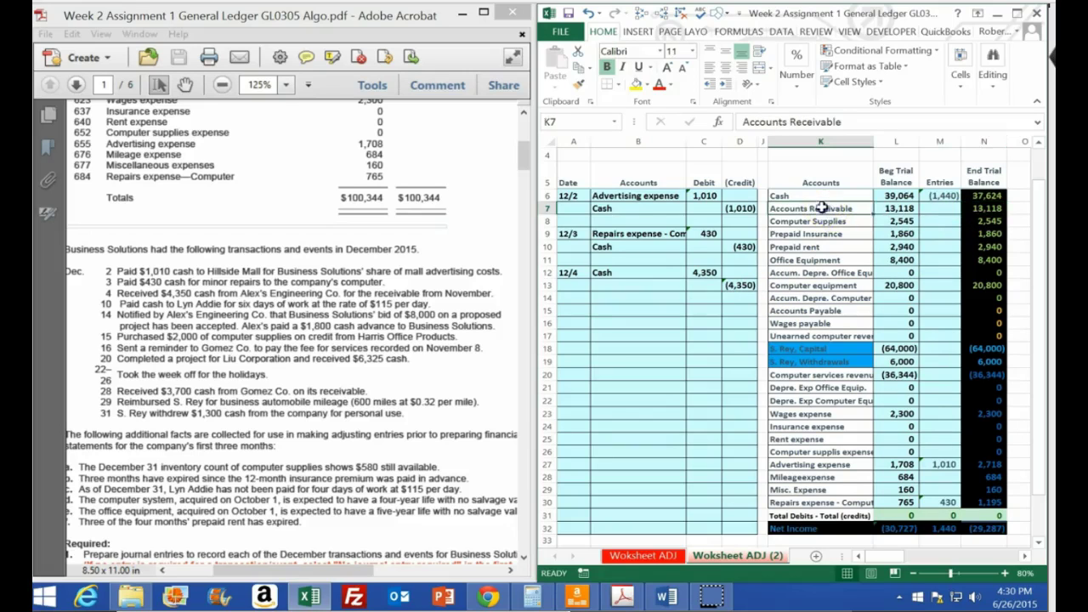
{"action": "right_click", "coordinate": [820, 209]}
{"action": "left_click", "coordinate": [839, 232]}
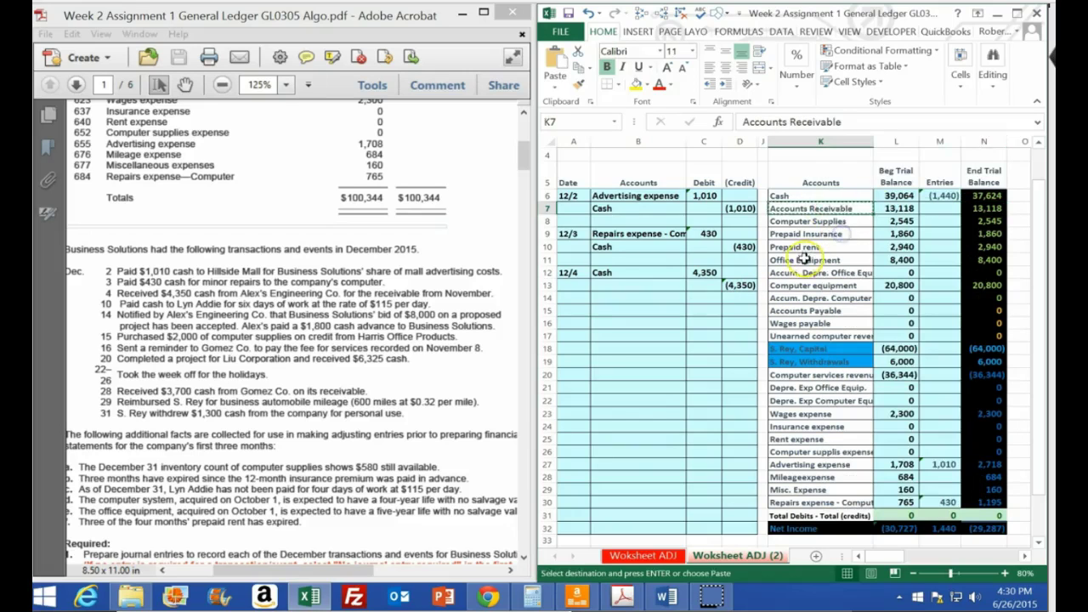
{"action": "right_click", "coordinate": [653, 292]}
{"action": "left_click", "coordinate": [693, 341]}
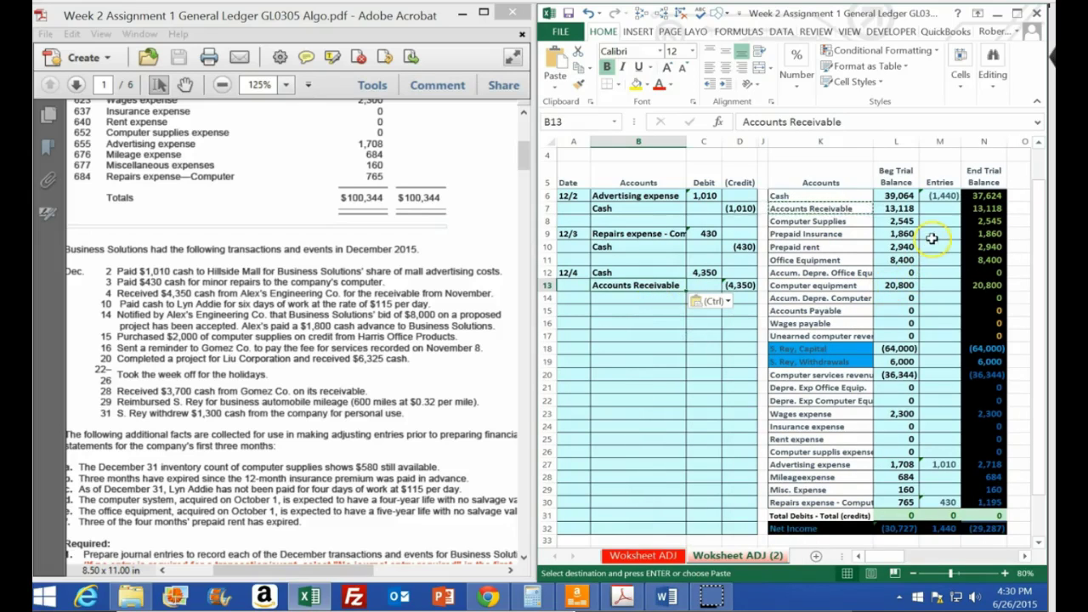
Post the 12/4 debit to Cash by extending its Entries formula in M6 to =D7+D10+C12
{"action": "double_click", "coordinate": [941, 196]}
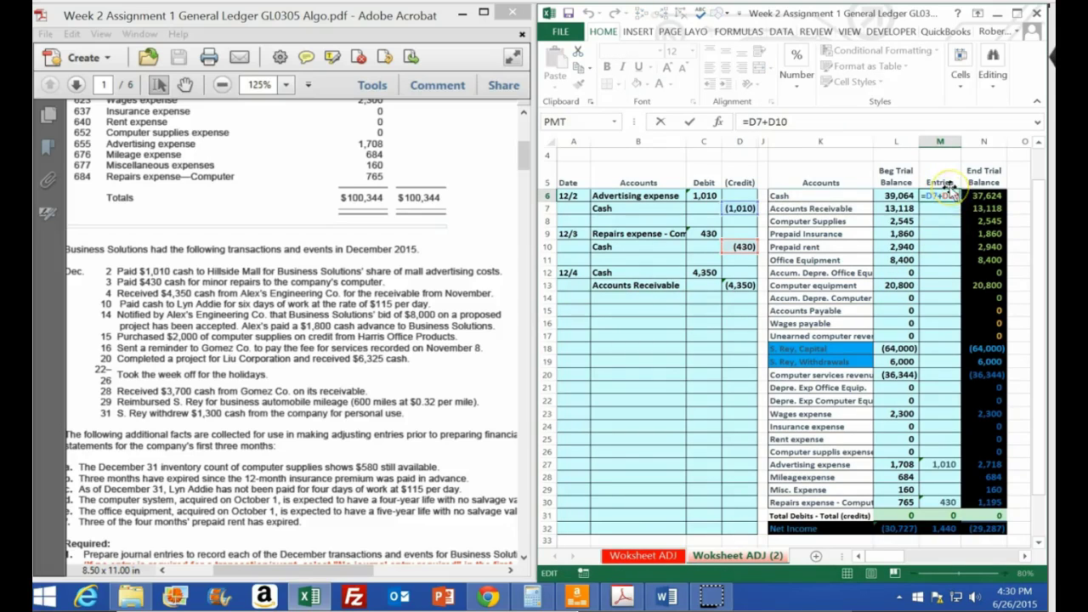
{"action": "type", "text": "+"}
{"action": "left_click", "coordinate": [711, 274]}
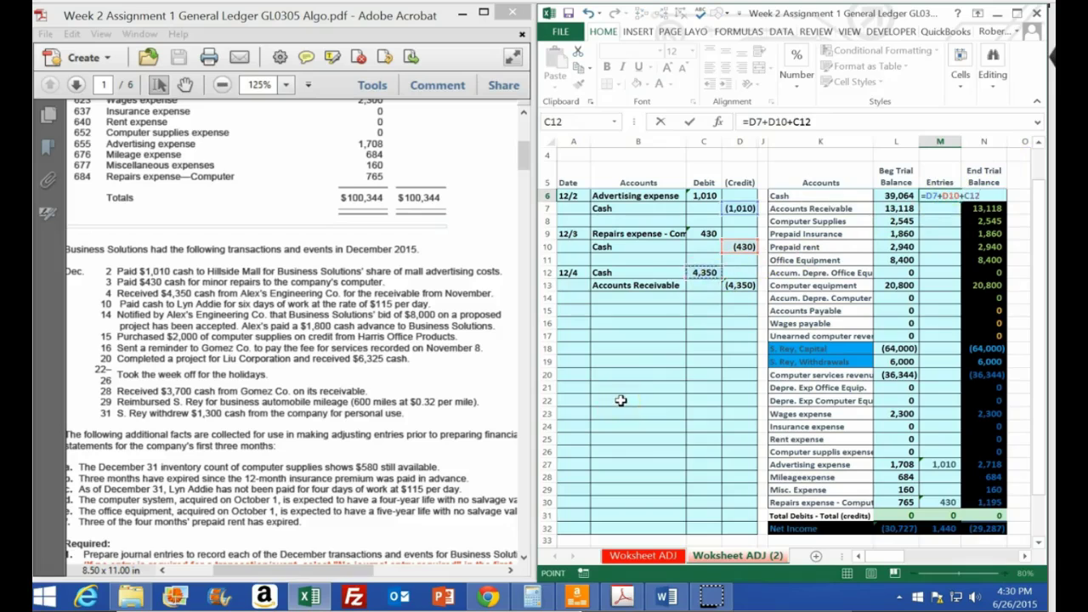
{"action": "key", "text": "Return"}
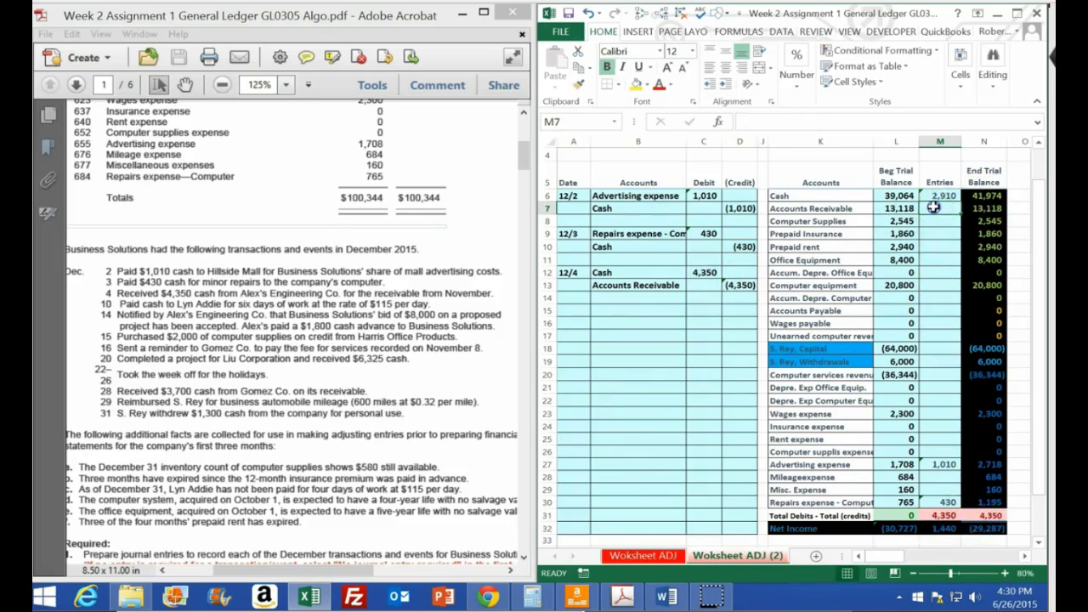
Post the 12/4 credit to Accounts Receivable by linking its Entries cell M7 to the journal with =D13
{"action": "type", "text": "="}
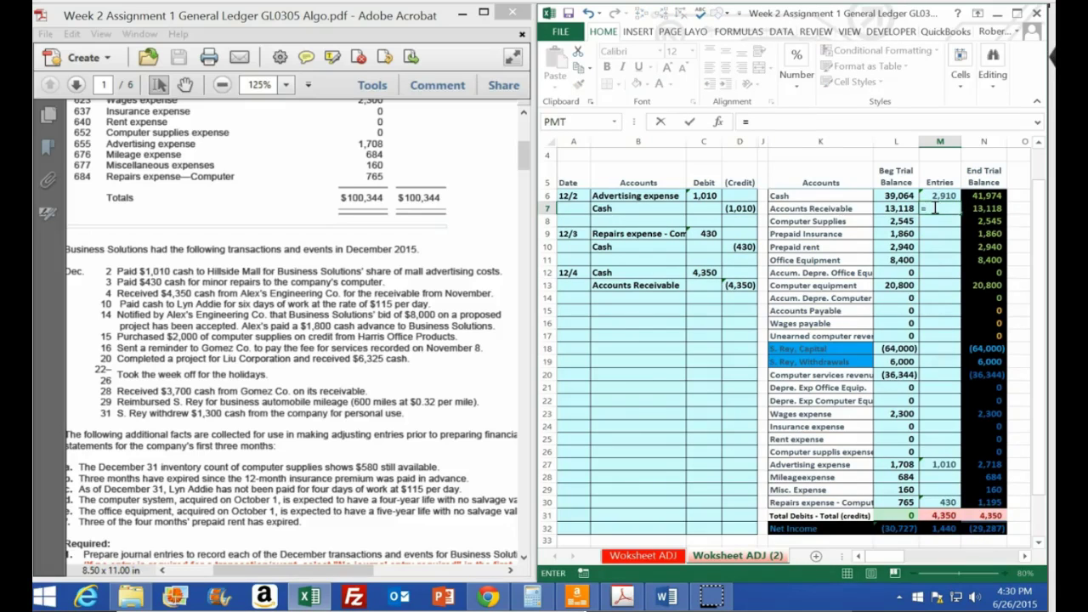
{"action": "key", "text": "Left"}
{"action": "key", "text": "Left"}
{"action": "key", "text": "Left"}
{"action": "key", "text": "Down"}
{"action": "key", "text": "Down"}
{"action": "key", "text": "Down"}
{"action": "key", "text": "Down"}
{"action": "key", "text": "Down"}
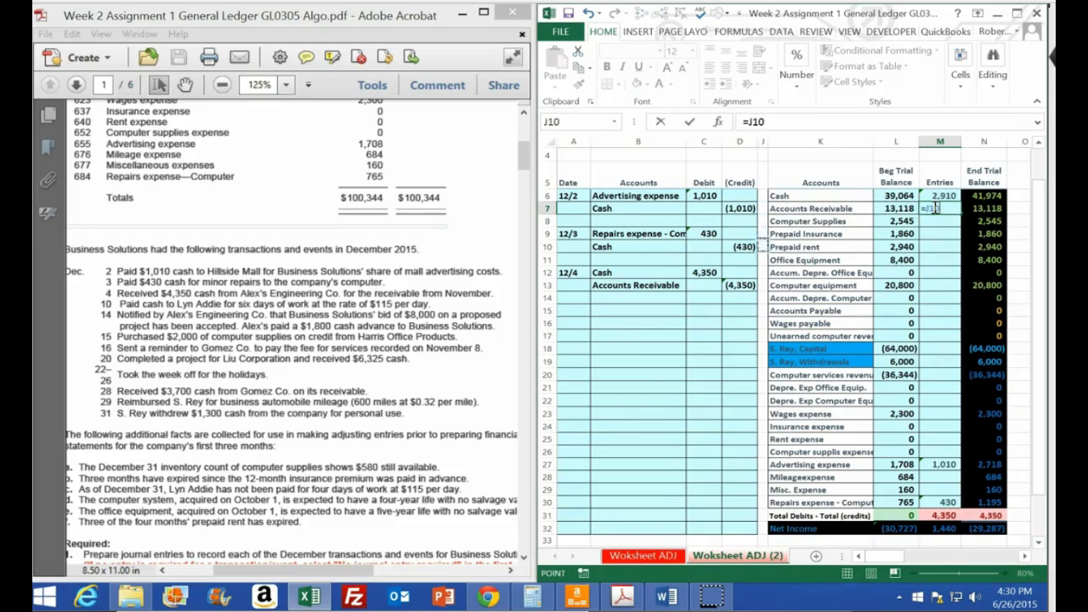
{"action": "key", "text": "Down"}
{"action": "key", "text": "Left"}
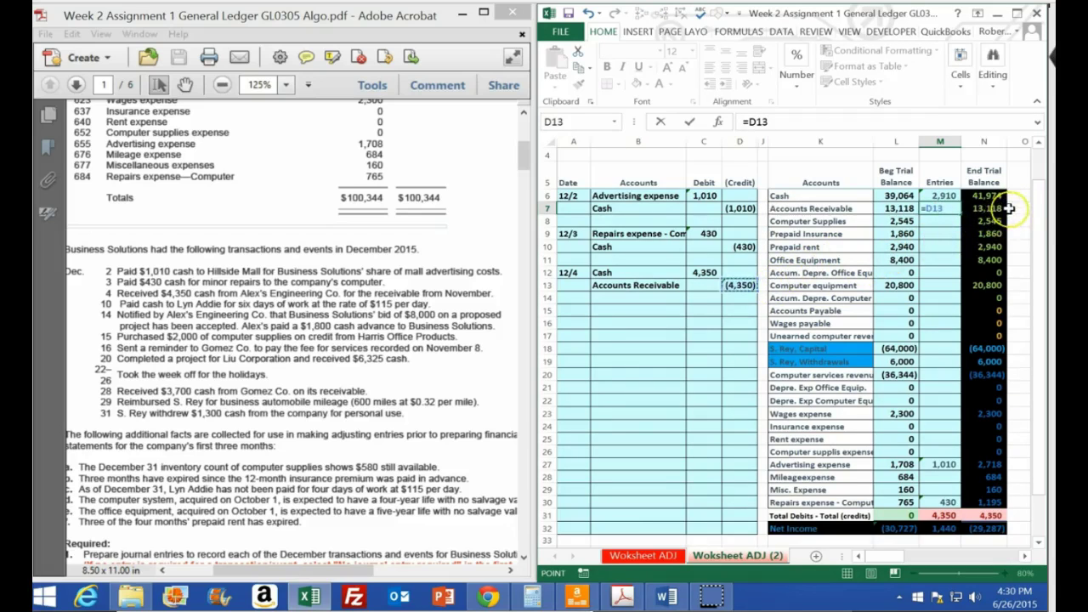
{"action": "key", "text": "Return"}
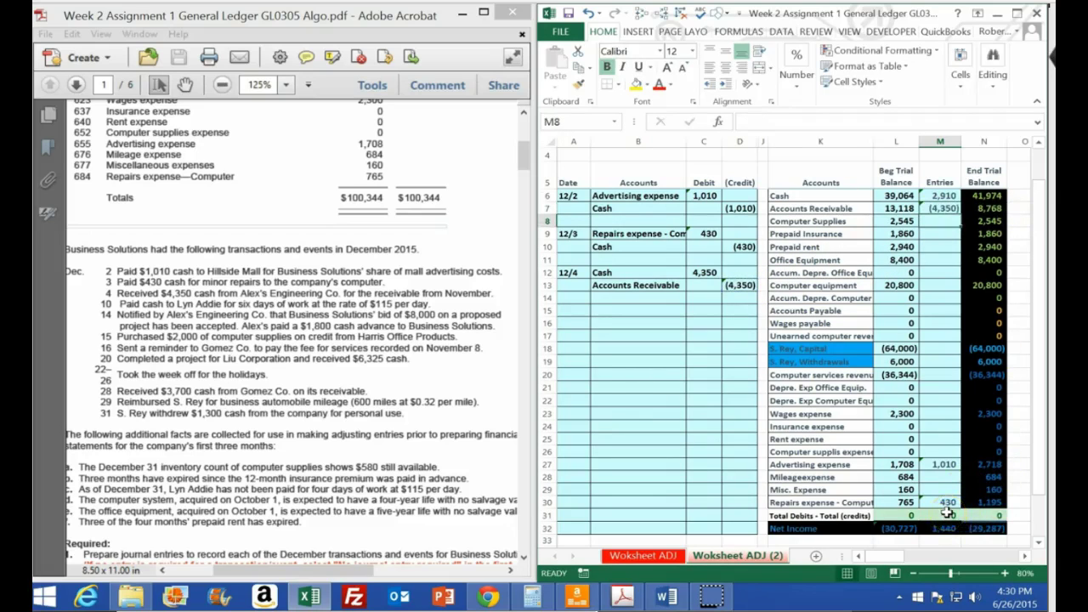
Start the next journal entry by entering the date 12/10 in cell A15
{"action": "left_click", "coordinate": [580, 310]}
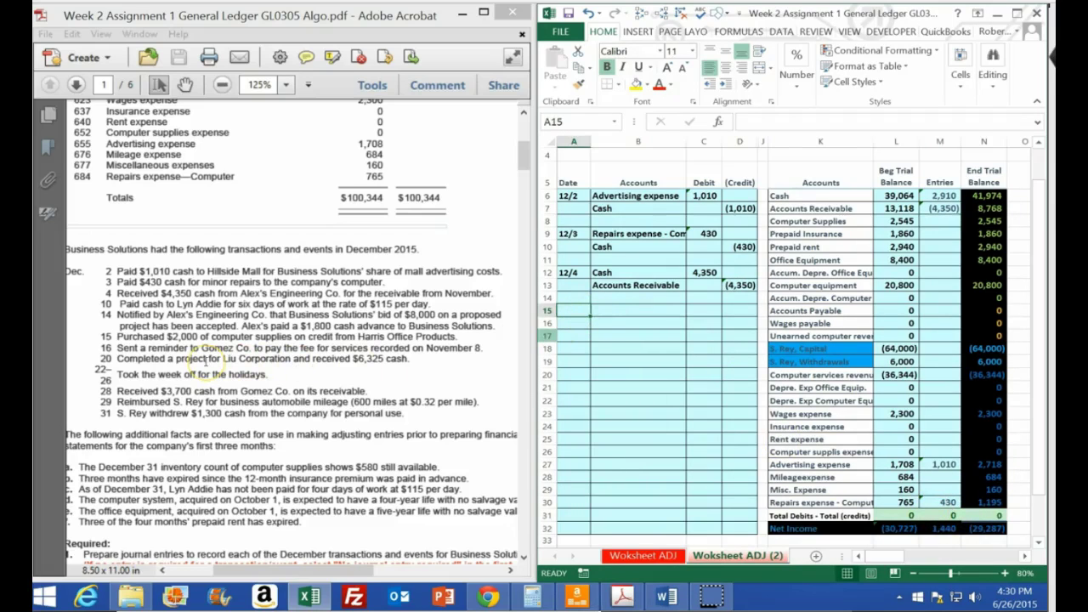
{"action": "type", "text": "12/1"}
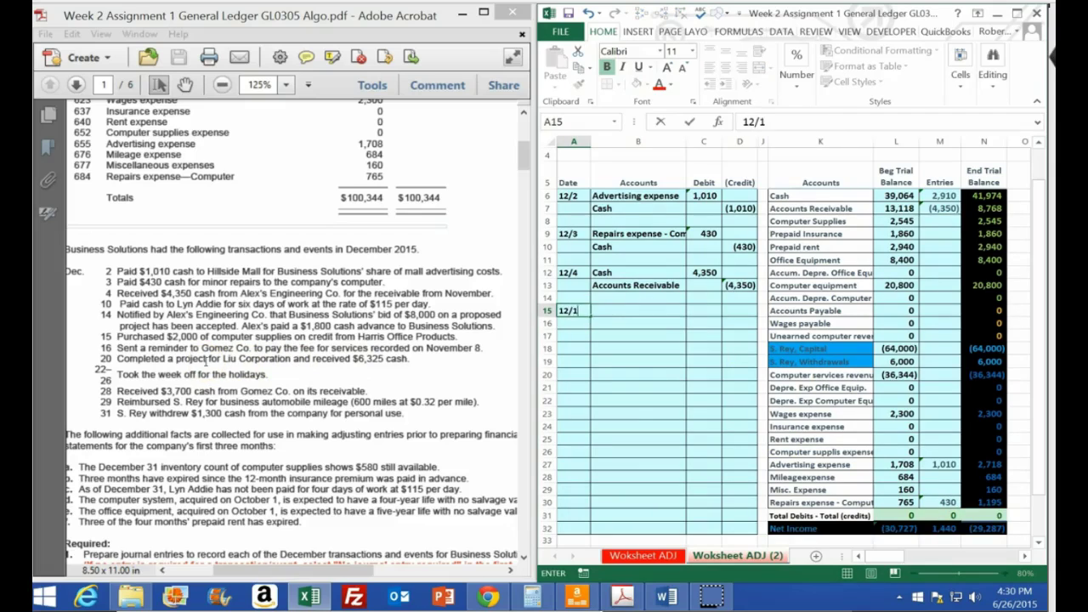
{"action": "type", "text": "0"}
{"action": "key", "text": "Return"}
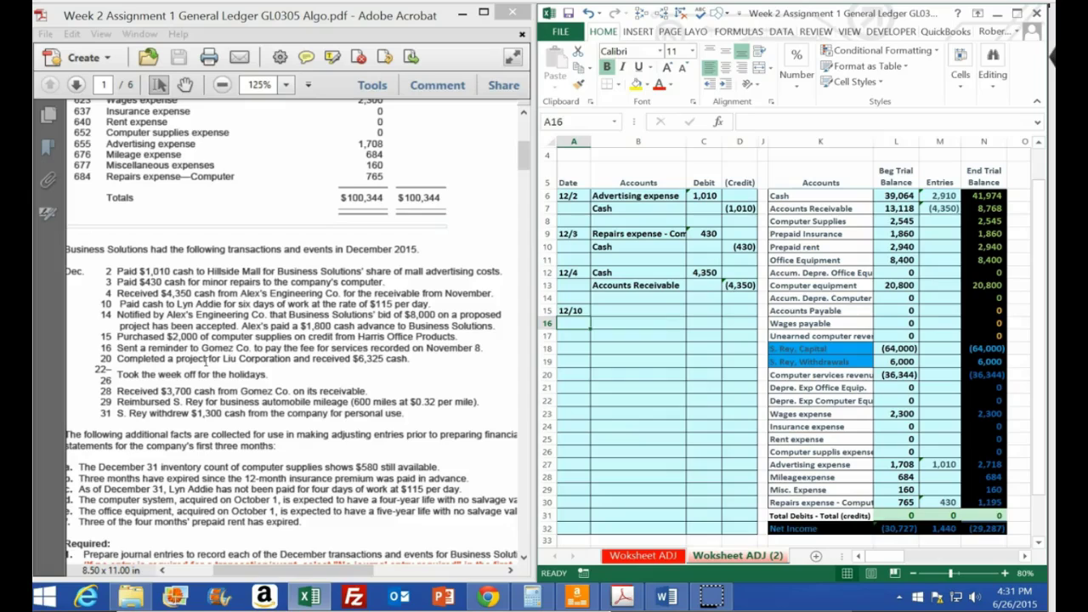
Copy the Cash account name from the trial balance into cell B16 as values, for the 12/10 credit line
{"action": "left_click", "coordinate": [990, 195]}
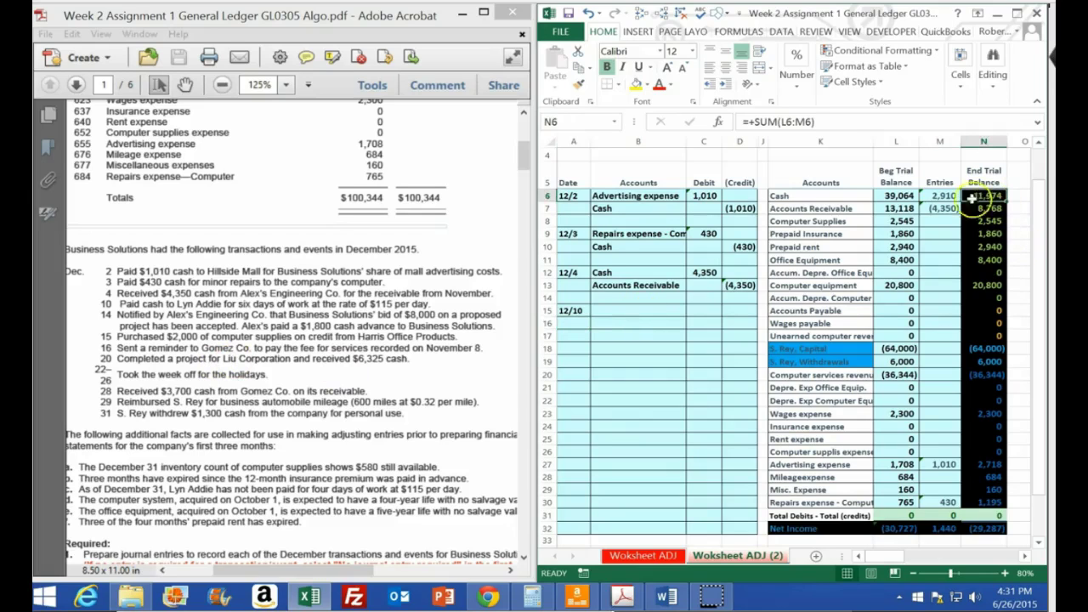
{"action": "left_click", "coordinate": [815, 196]}
{"action": "left_click", "coordinate": [842, 228]}
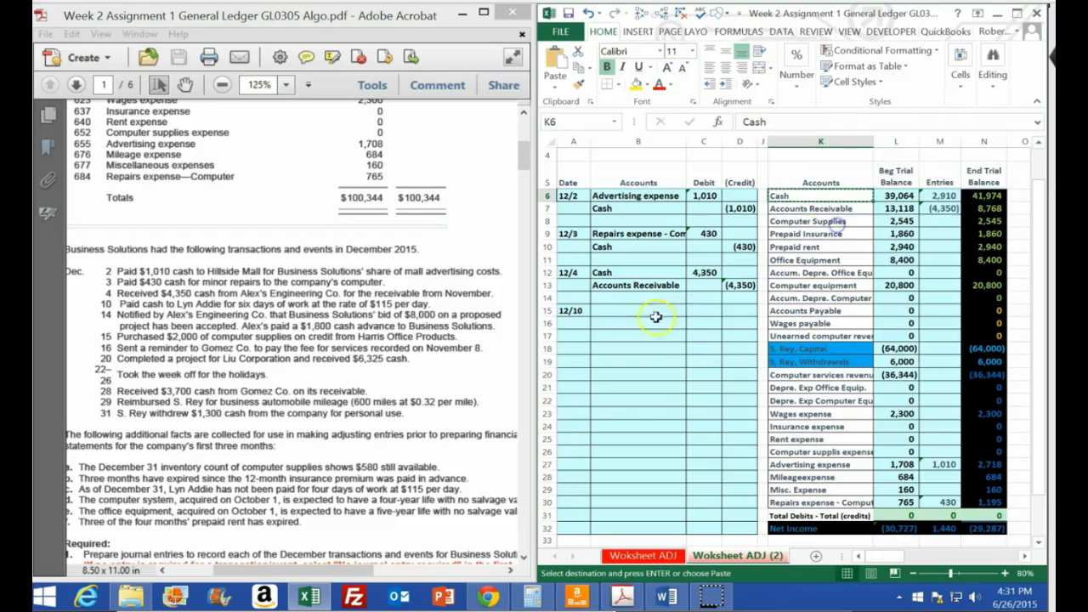
{"action": "right_click", "coordinate": [644, 322]}
{"action": "left_click", "coordinate": [693, 90]}
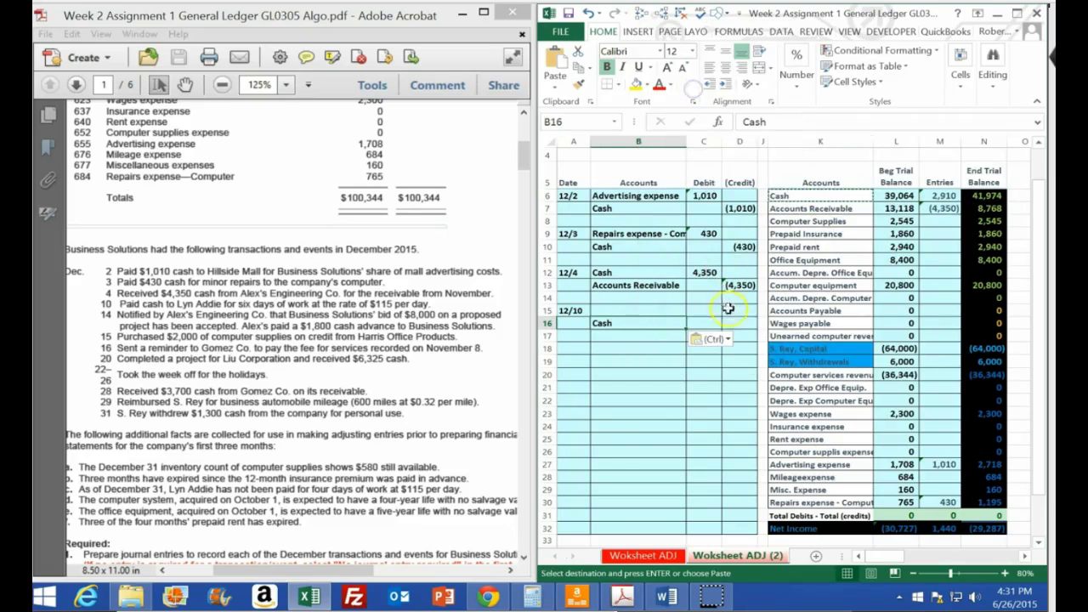
Enter the 12/10 Cash credit as -115*6 in D16 and the matching debit as =-D16 in C15
{"action": "type", "text": "-"}
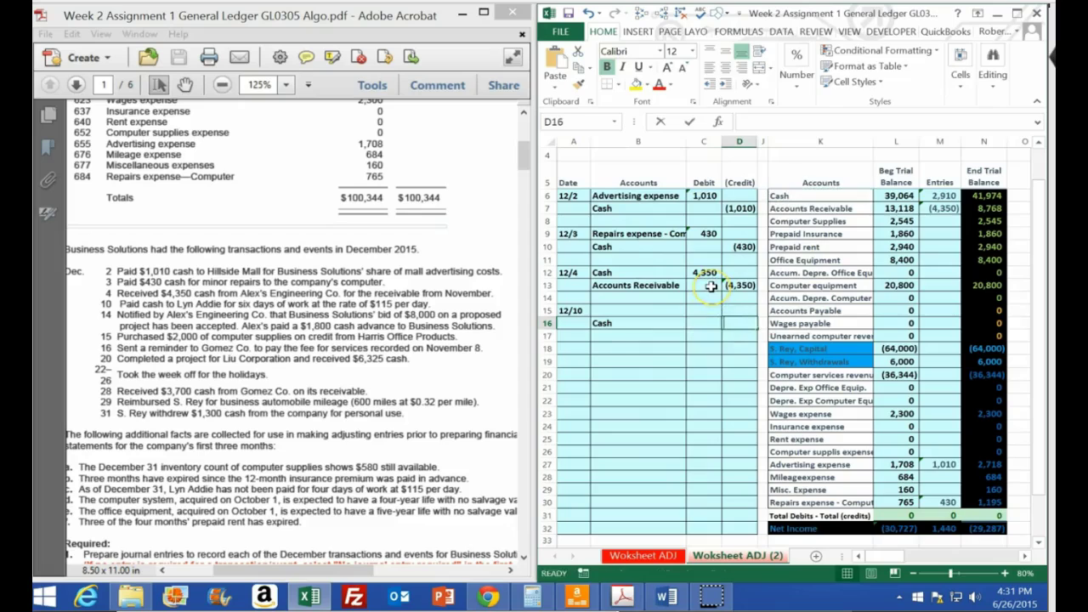
{"action": "type", "text": "115*"}
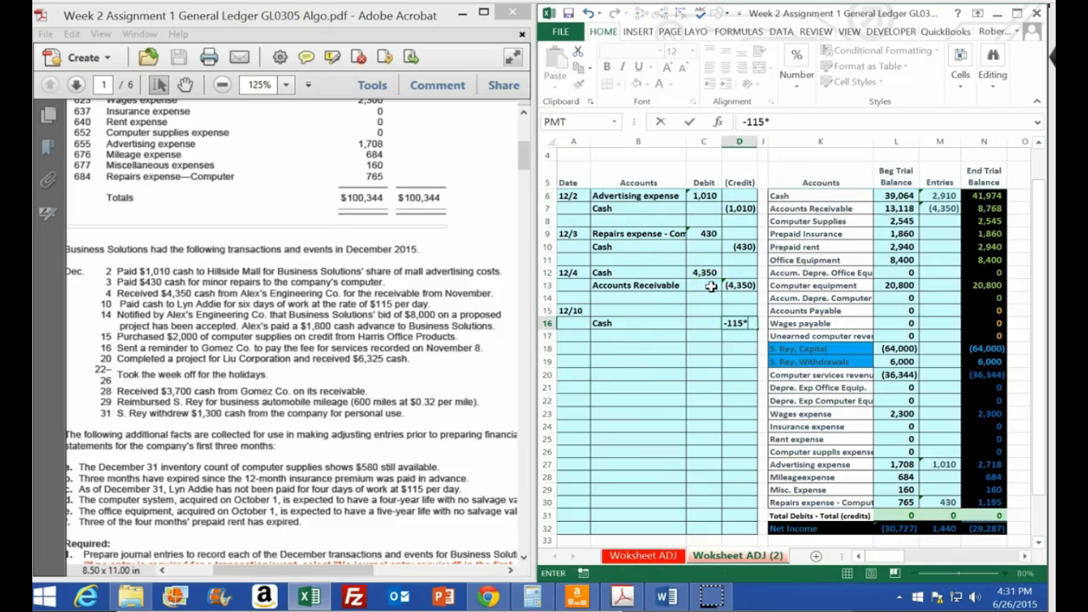
{"action": "key", "text": "Return"}
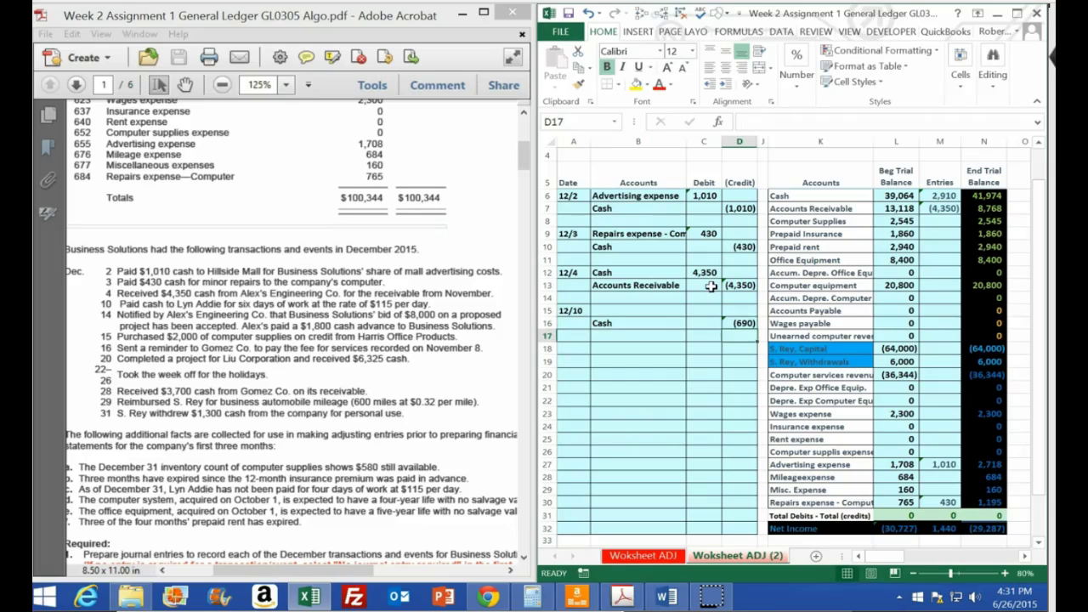
{"action": "key", "text": "Left"}
{"action": "key", "text": "Up"}
{"action": "key", "text": "Up"}
{"action": "type", "text": "=-d16"}
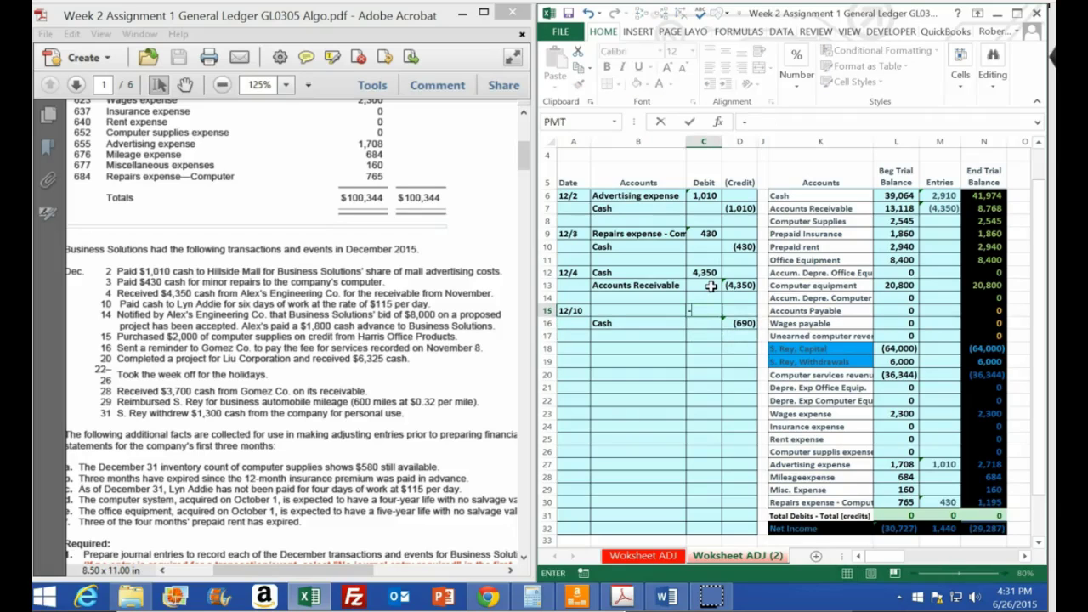
{"action": "key", "text": "Return"}
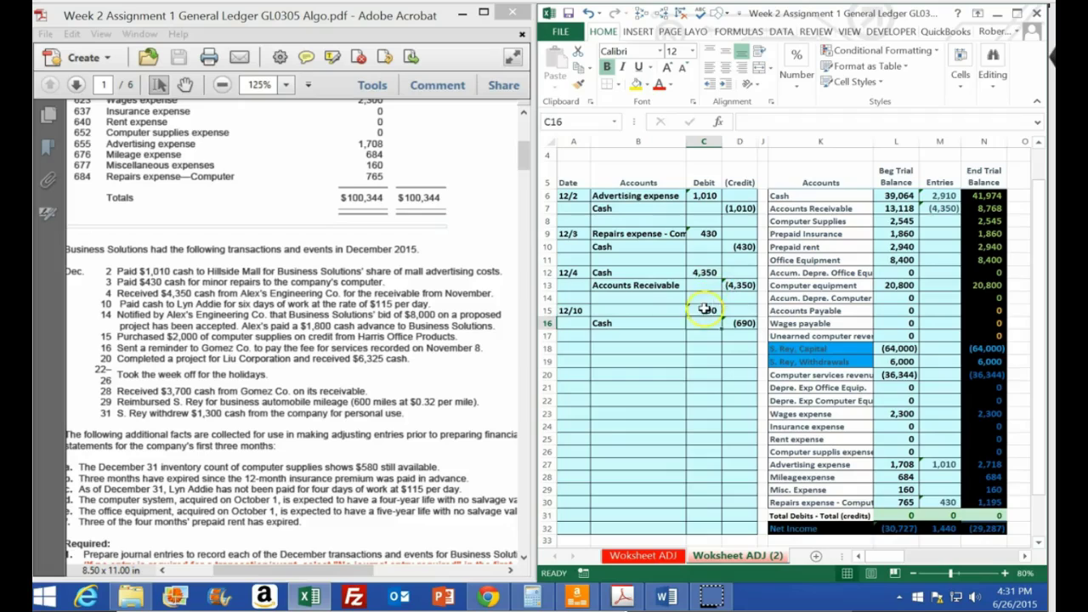
Copy the Wages expense account name from the trial balance into cell B15 as values, for the 12/10 debit line
{"action": "left_click", "coordinate": [708, 310]}
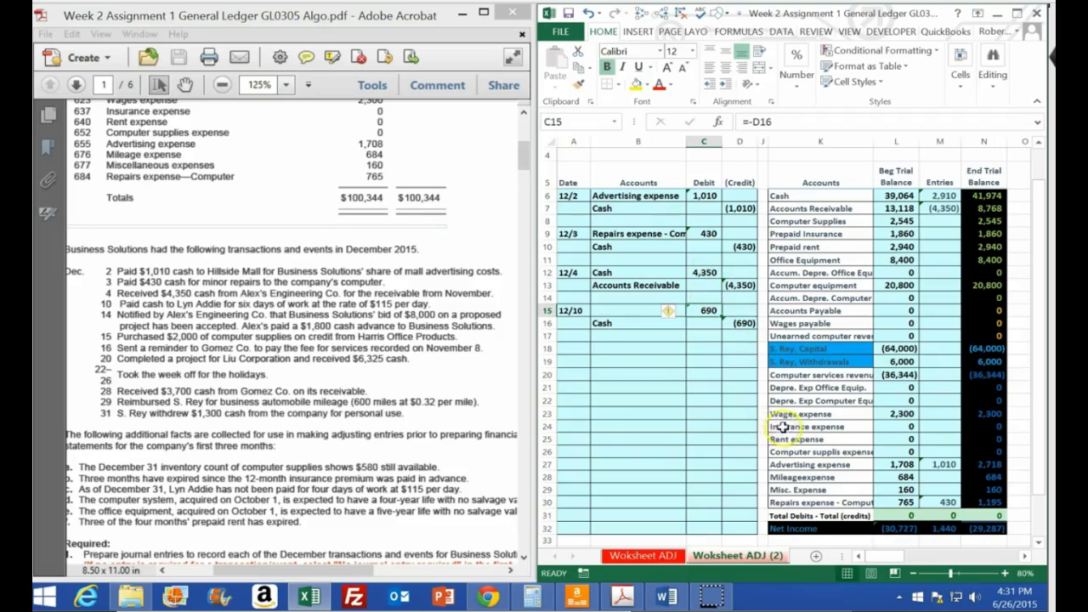
{"action": "left_click", "coordinate": [803, 404]}
{"action": "left_click", "coordinate": [804, 413]}
{"action": "left_click", "coordinate": [708, 309]}
{"action": "left_click", "coordinate": [795, 414]}
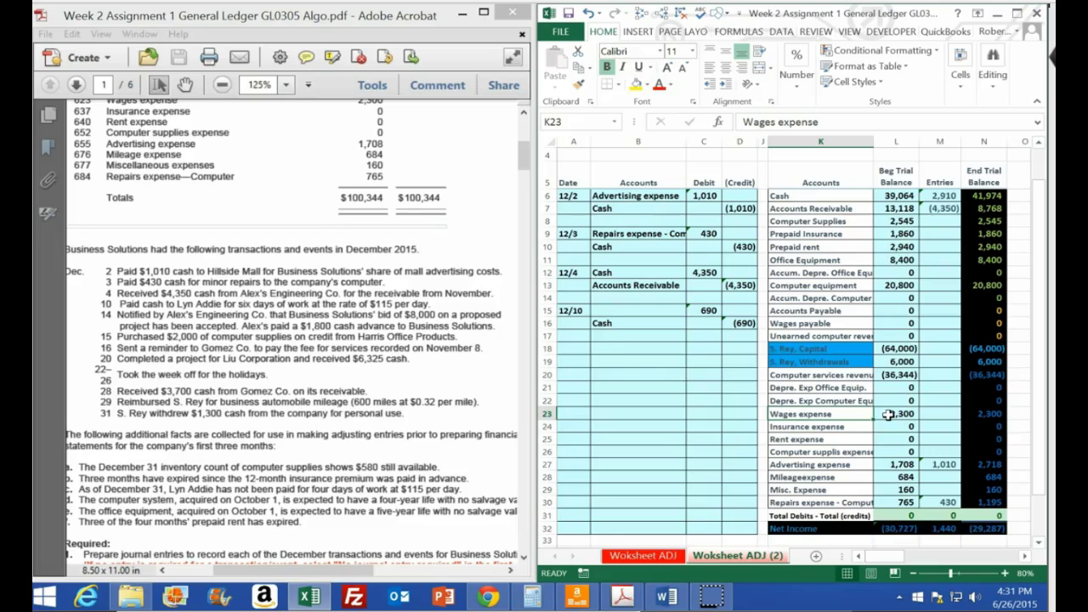
{"action": "right_click", "coordinate": [833, 414]}
{"action": "left_click", "coordinate": [864, 141]}
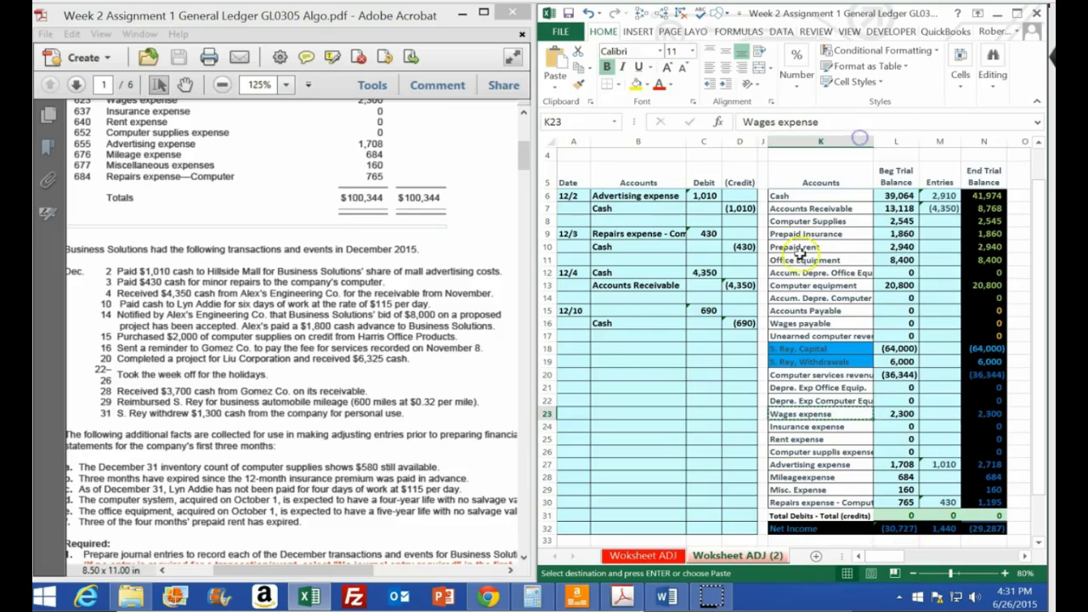
{"action": "left_click", "coordinate": [616, 309]}
{"action": "right_click", "coordinate": [617, 309]}
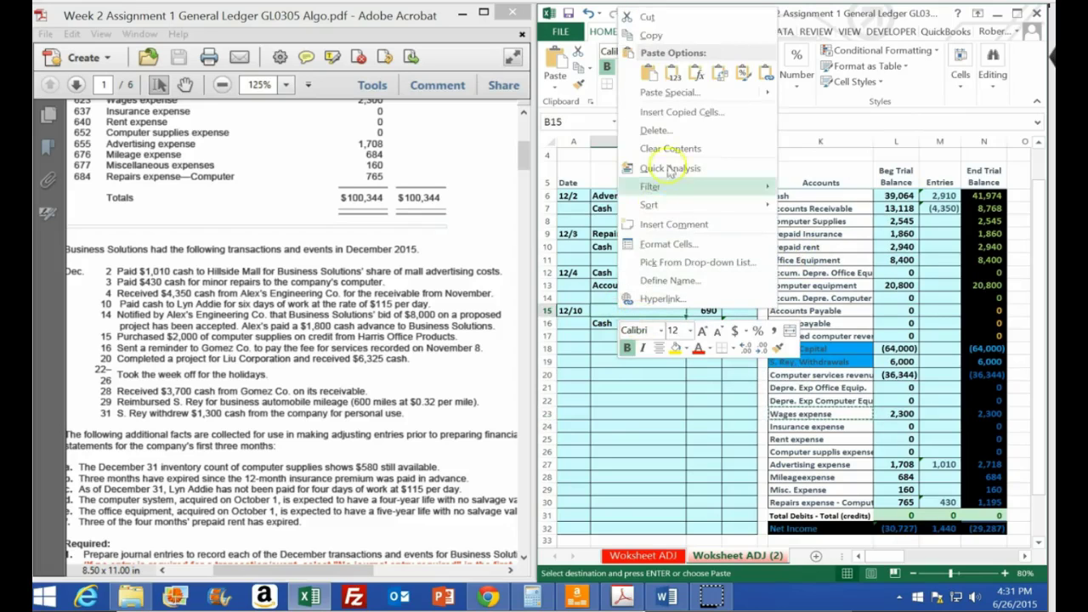
{"action": "left_click", "coordinate": [676, 71]}
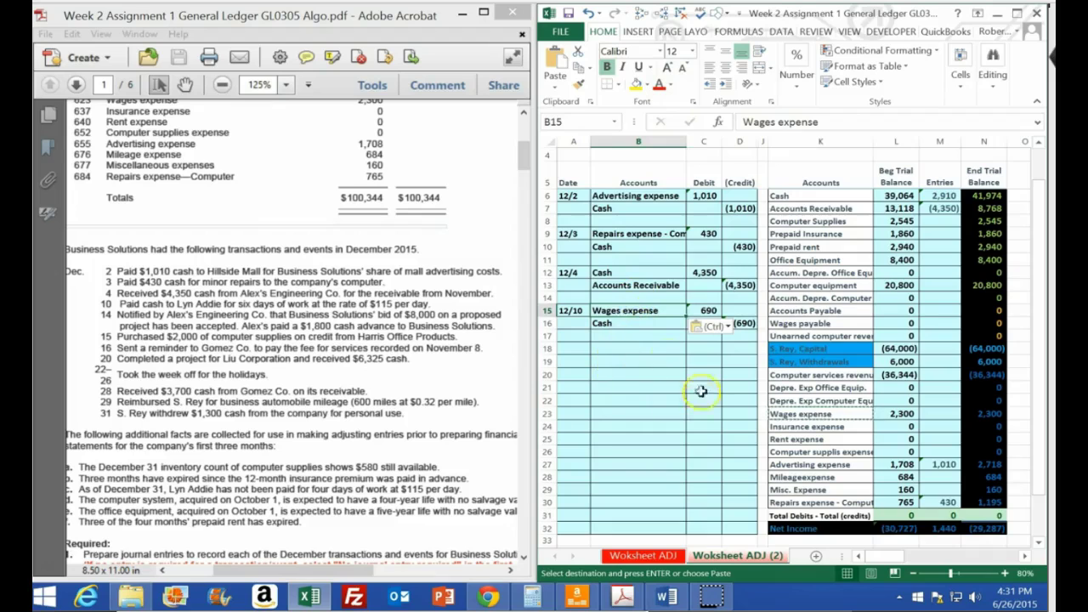
Post the 12/10 credit to Cash by extending its Entries formula in M6 to =D7+D10+C12+D16
{"action": "left_click", "coordinate": [753, 323]}
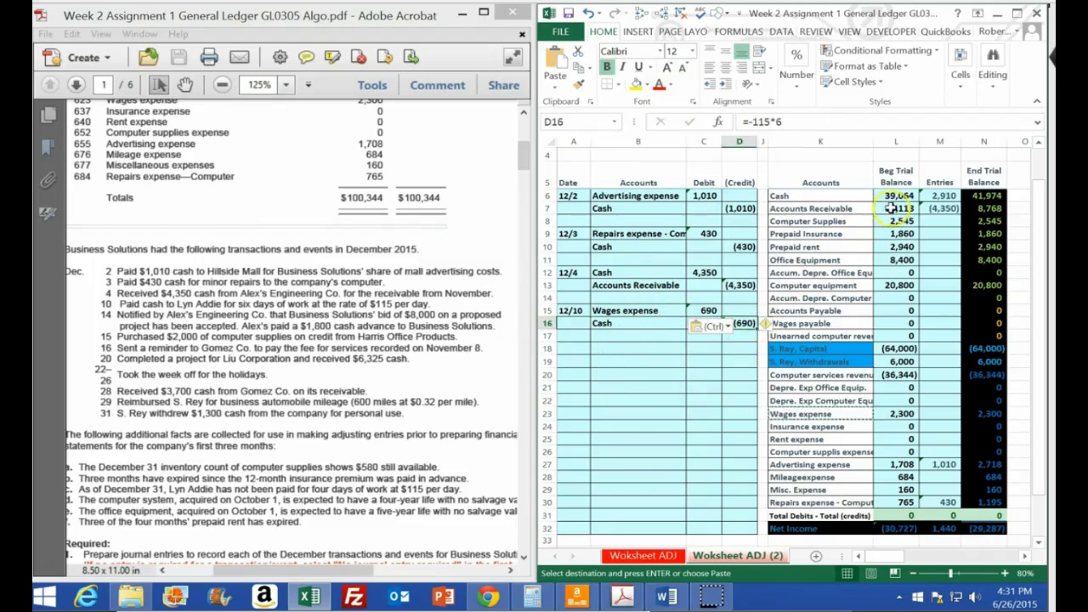
{"action": "double_click", "coordinate": [942, 195]}
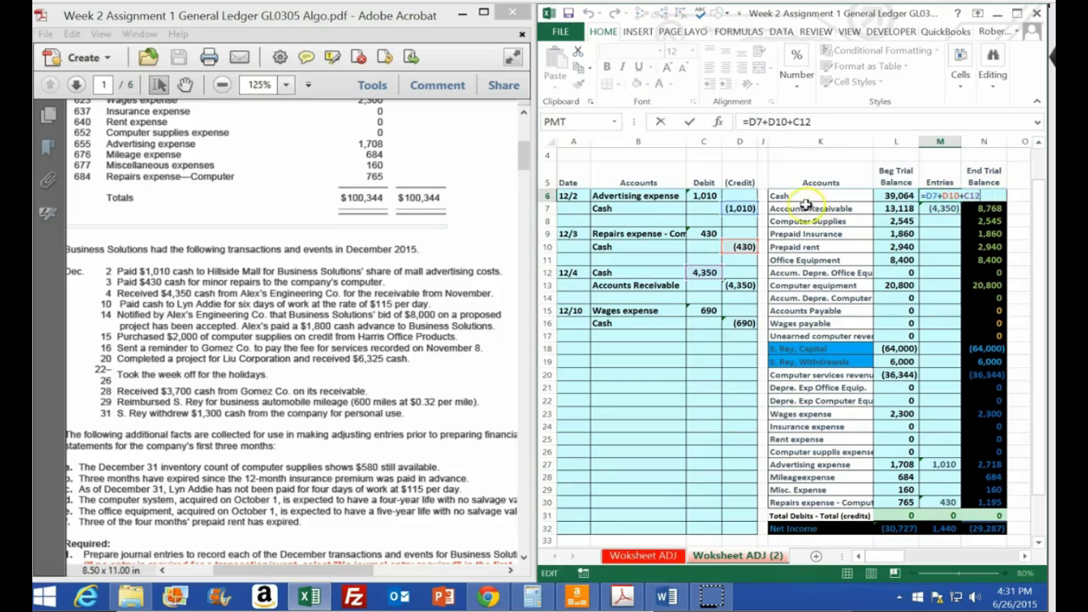
{"action": "type", "text": "+"}
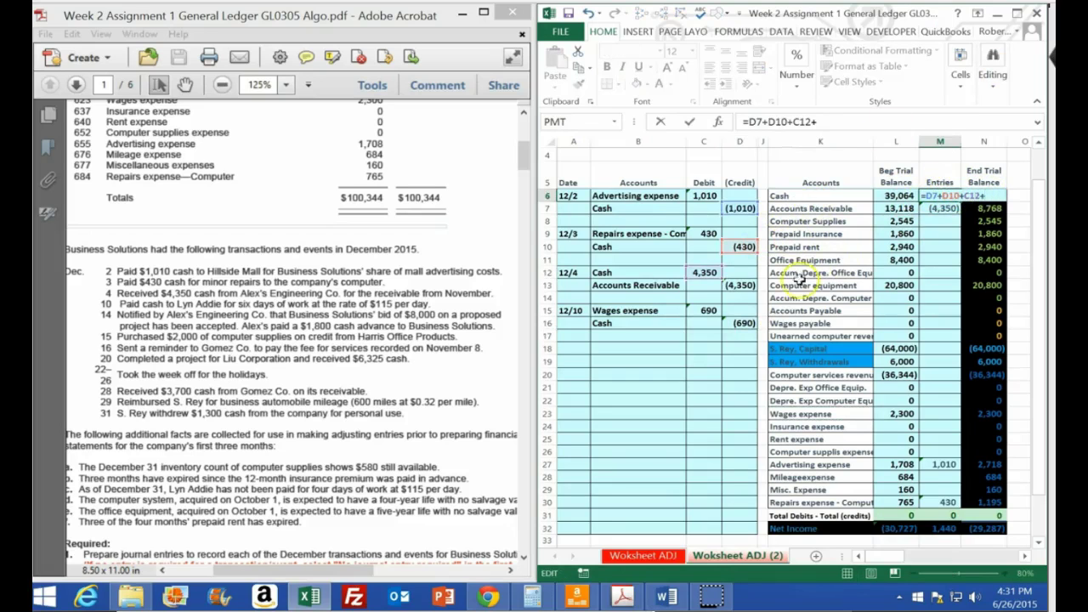
{"action": "left_click", "coordinate": [739, 323]}
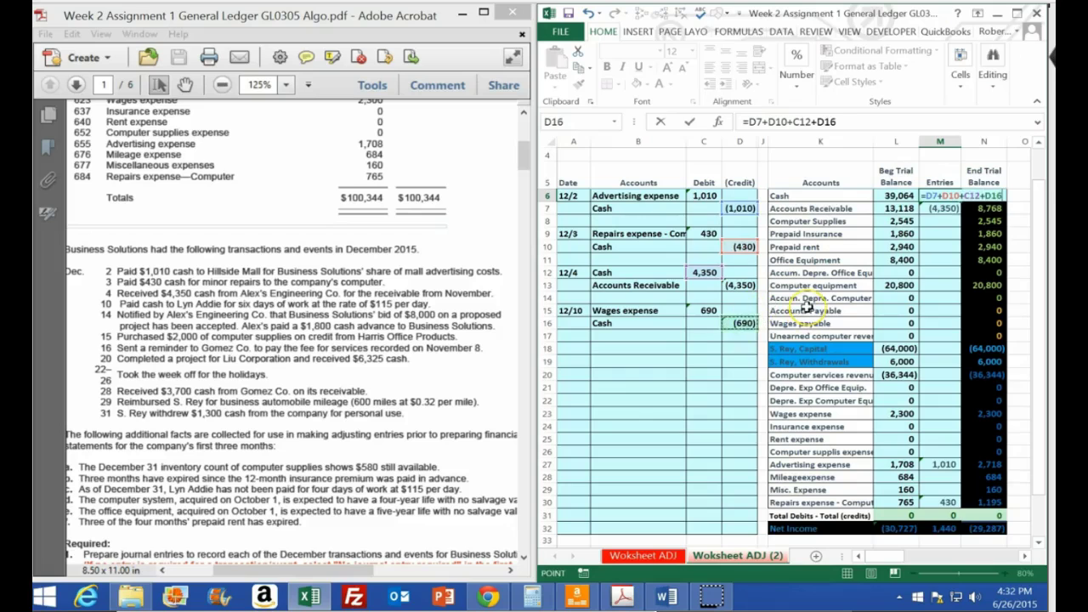
{"action": "key", "text": "Return"}
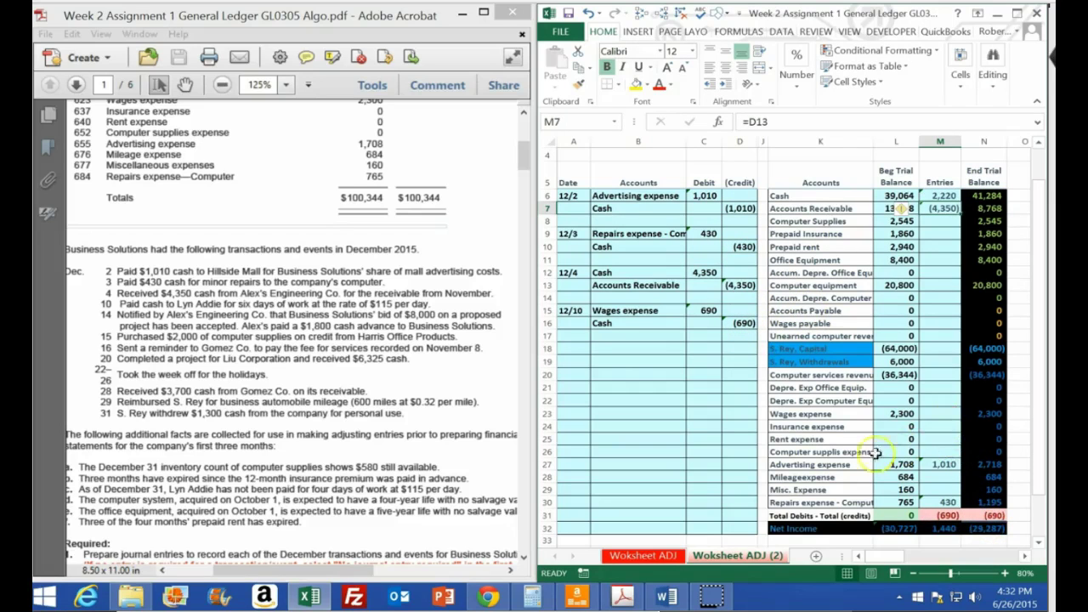
Post the 12/10 debit to Wages expense by linking its Entries cell M23 to the journal with =C15
{"action": "left_click", "coordinate": [923, 414]}
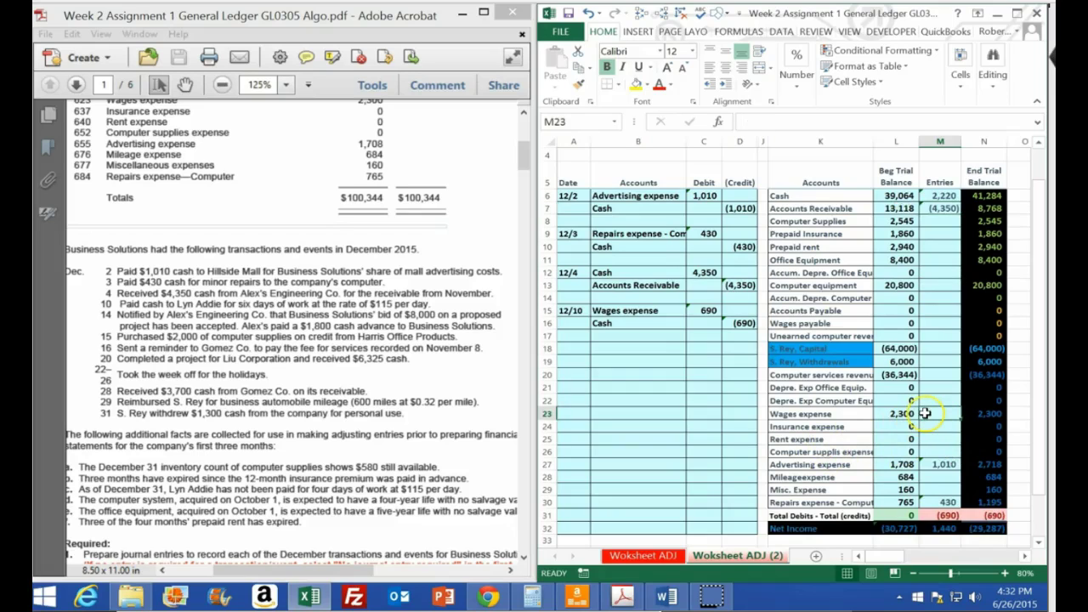
{"action": "type", "text": "="}
{"action": "key", "text": "Left"}
{"action": "key", "text": "Left"}
{"action": "key", "text": "Left"}
{"action": "key", "text": "Left"}
{"action": "key", "text": "Up"}
{"action": "key", "text": "Up"}
{"action": "key", "text": "Up"}
{"action": "key", "text": "Up"}
{"action": "key", "text": "Up"}
{"action": "key", "text": "Up"}
{"action": "key", "text": "Up"}
{"action": "key", "text": "Up"}
{"action": "key", "text": "Left"}
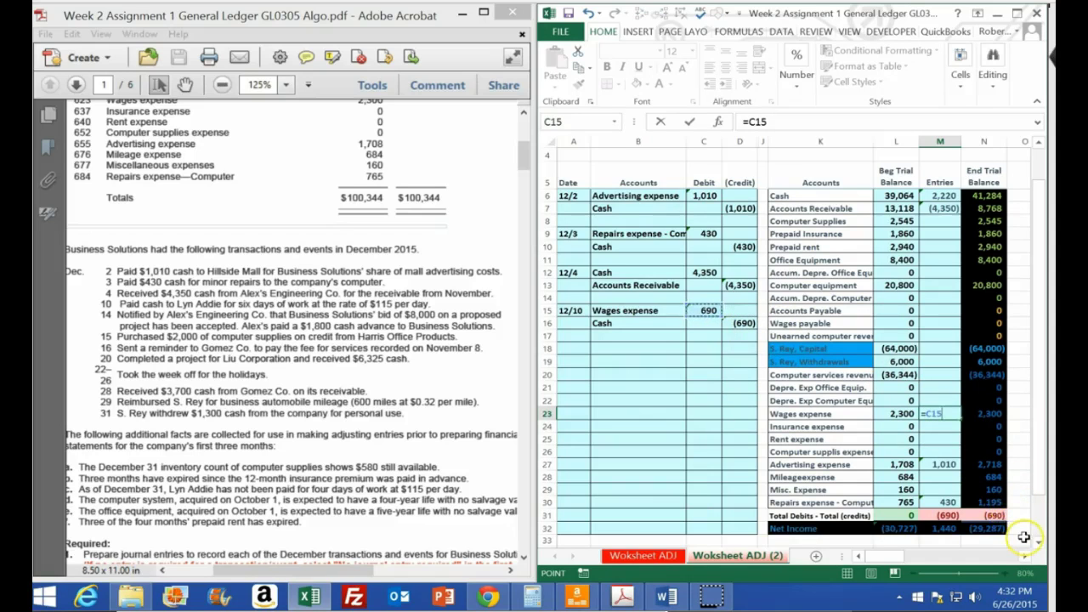
{"action": "key", "text": "Return"}
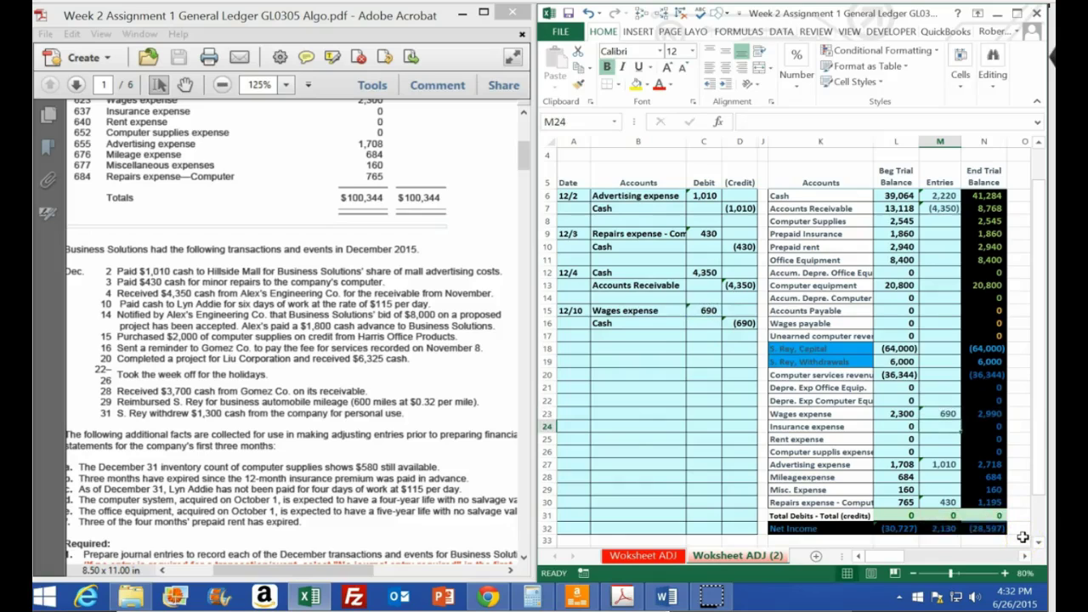
Enter the date 12/14 in A18 to start the next journal entry
{"action": "key", "text": "Left"}
{"action": "key", "text": "Left"}
{"action": "key", "text": "Left"}
{"action": "key", "text": "Left"}
{"action": "key", "text": "Left"}
{"action": "key", "text": "Left"}
{"action": "key", "text": "Left"}
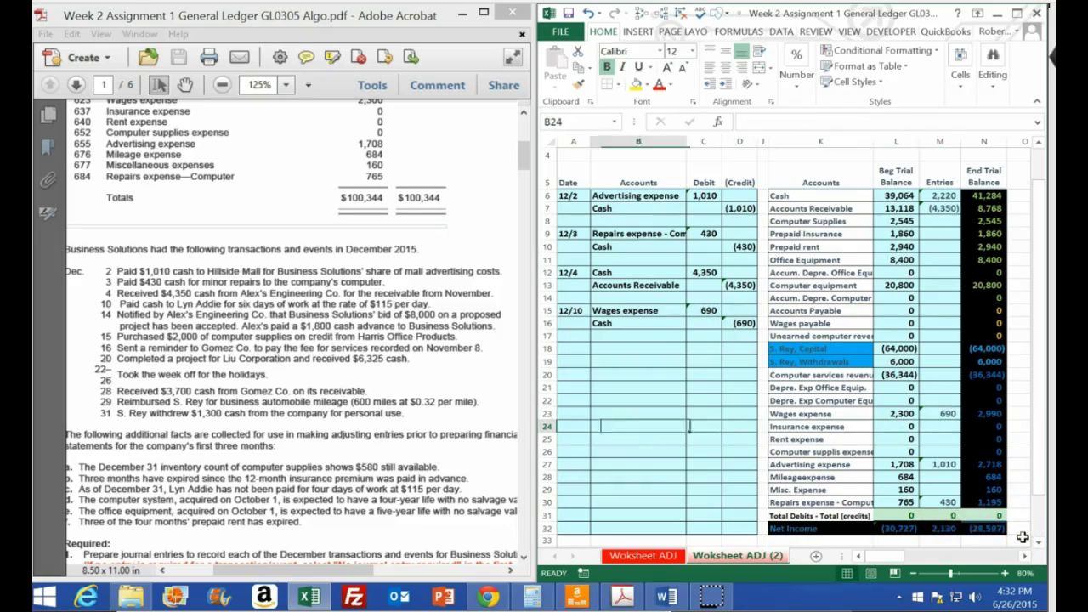
{"action": "key", "text": "Up"}
{"action": "key", "text": "Up"}
{"action": "key", "text": "Up"}
{"action": "key", "text": "Up"}
{"action": "key", "text": "Up"}
{"action": "key", "text": "Up"}
{"action": "type", "text": "12"}
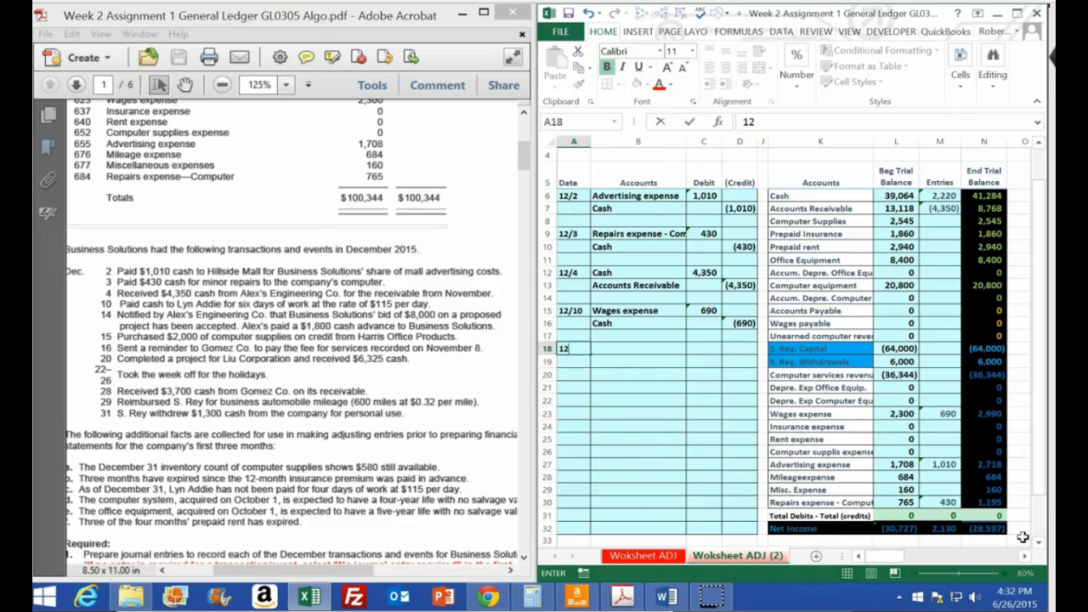
{"action": "key", "text": "Return"}
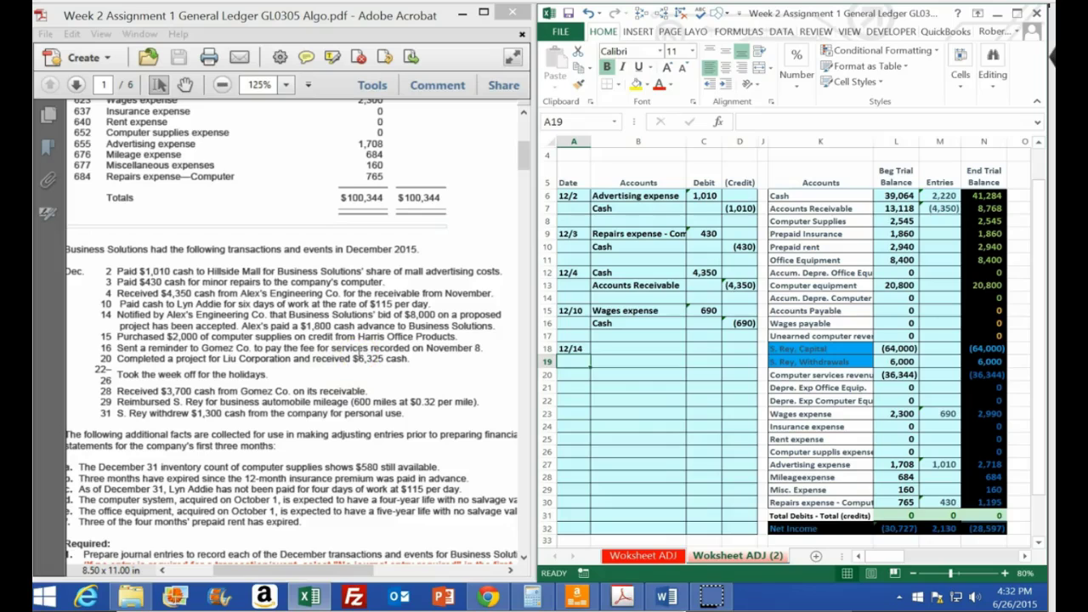
Copy the Cash account name from the trial balance into cell B19 as values
{"action": "left_click", "coordinate": [980, 196]}
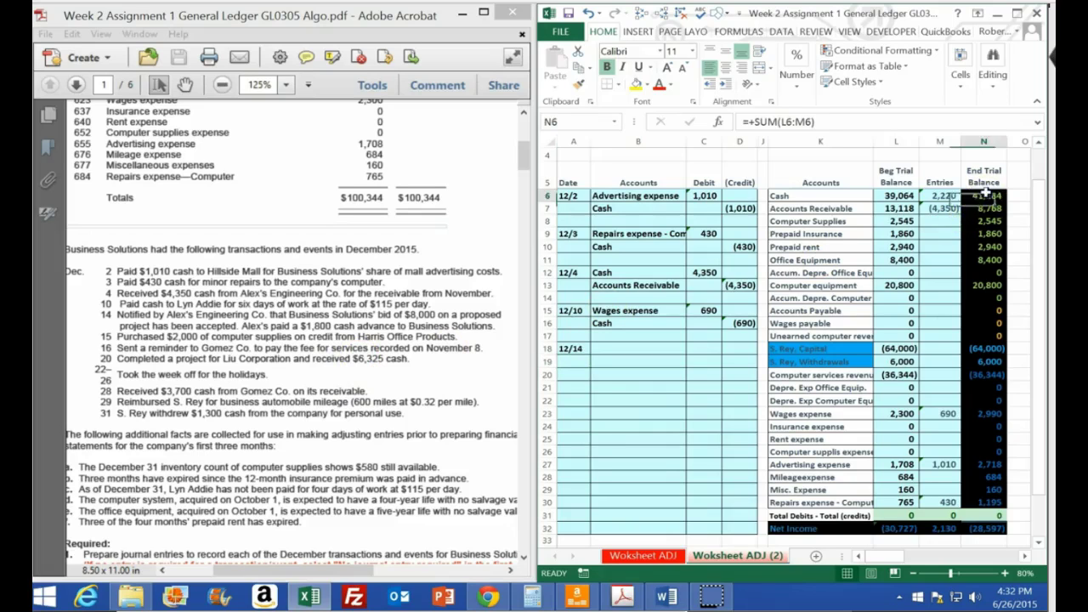
{"action": "right_click", "coordinate": [818, 198]}
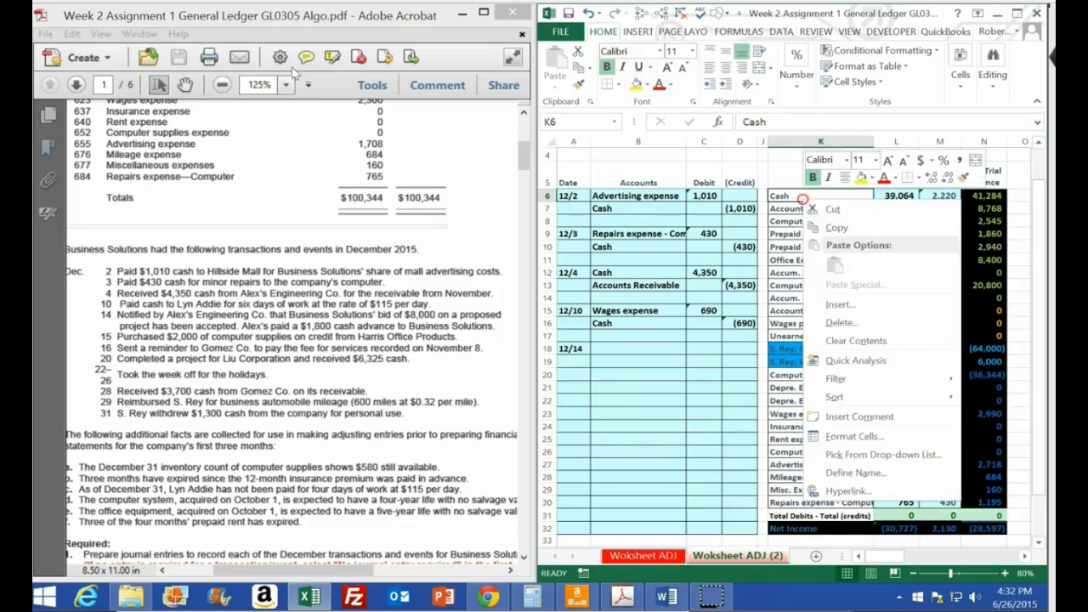
{"action": "left_click", "coordinate": [828, 223]}
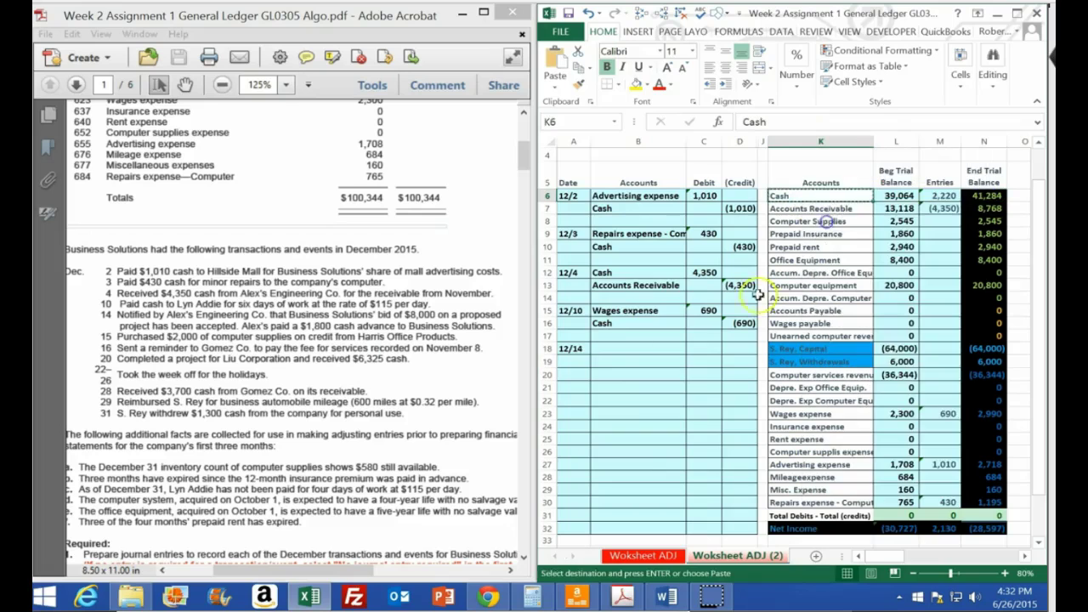
{"action": "right_click", "coordinate": [603, 362]}
{"action": "left_click", "coordinate": [658, 125]}
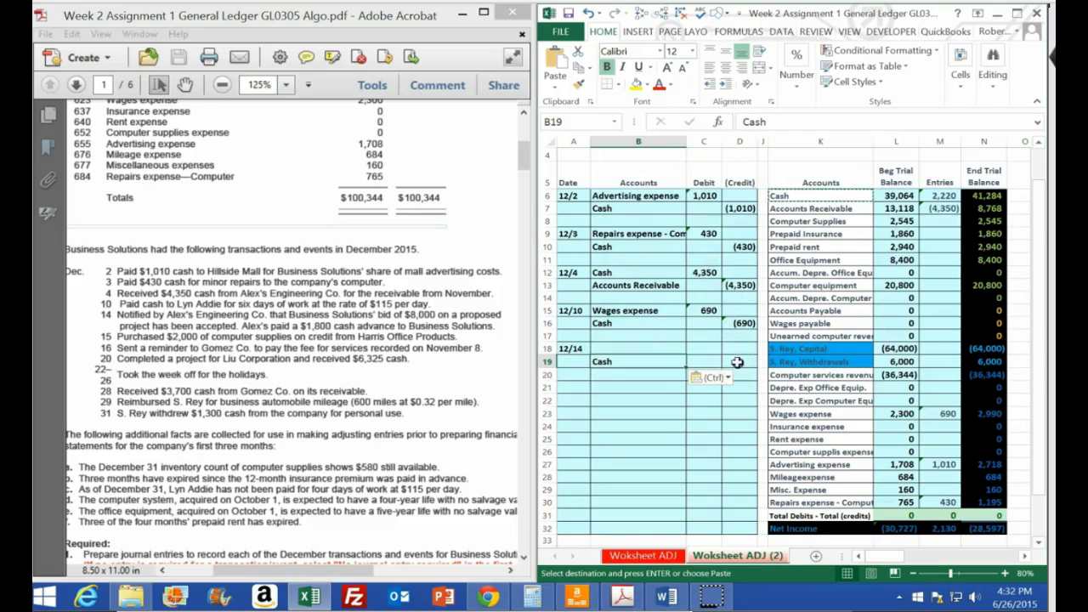
Enter the 12/14 credit as -1800 in D19 and the matching debit as =-D19 in C18
{"action": "left_click", "coordinate": [737, 361]}
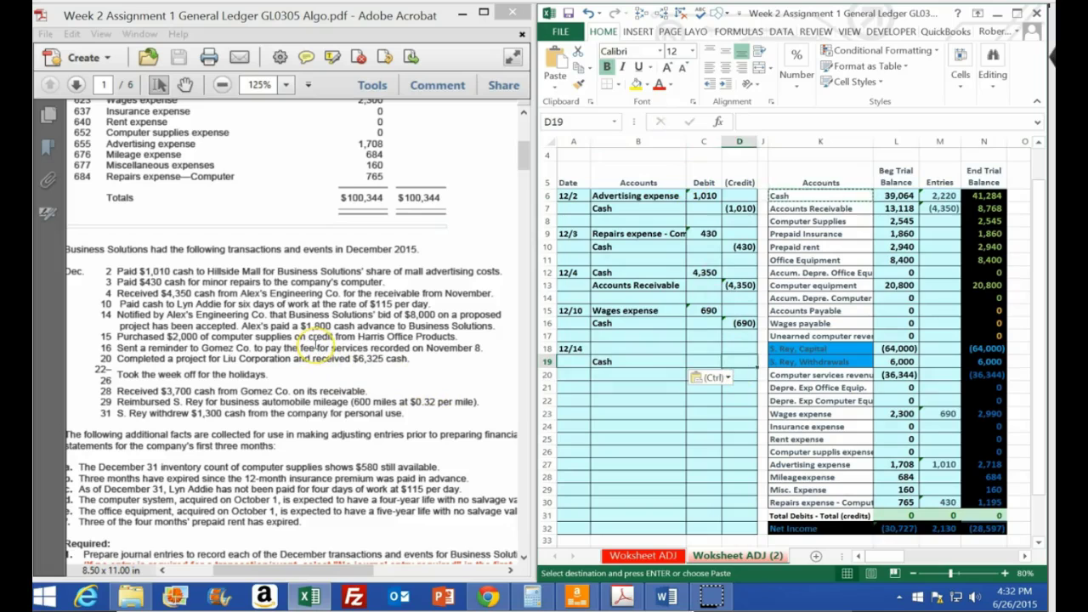
{"action": "type", "text": "-18"}
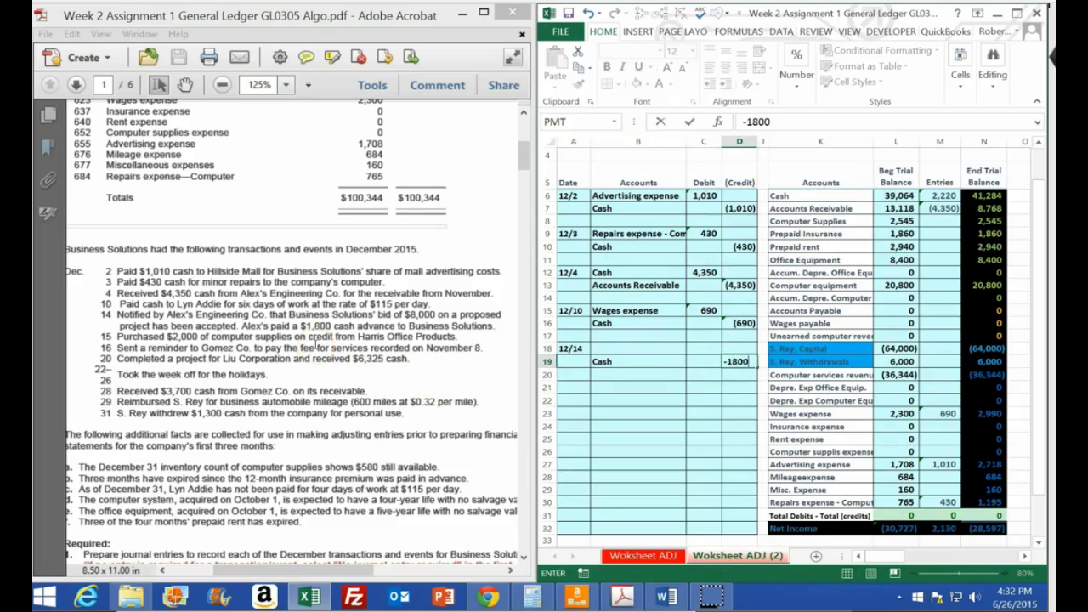
{"action": "type", "text": "00"}
{"action": "key", "text": "Up"}
{"action": "key", "text": "Left"}
{"action": "key", "text": "Up"}
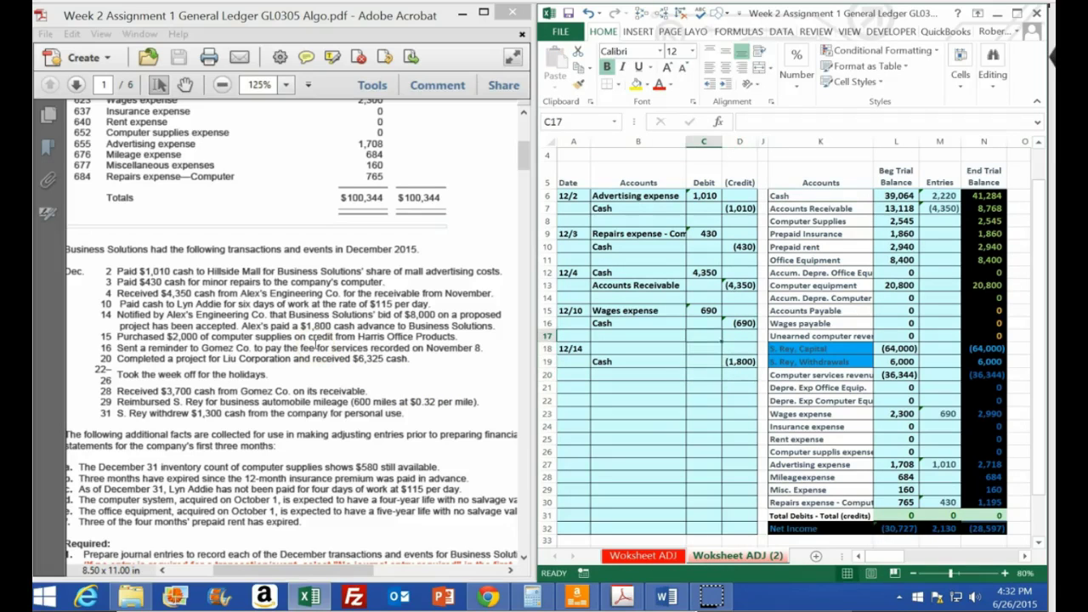
{"action": "key", "text": "Down"}
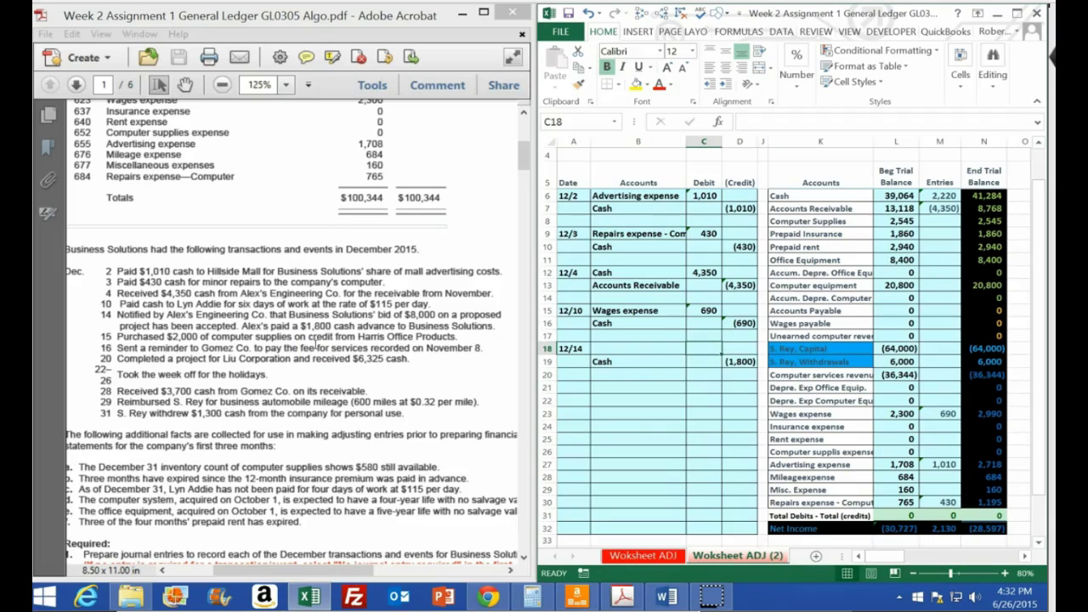
{"action": "type", "text": "-"}
{"action": "key", "text": "Down"}
{"action": "key", "text": "Right"}
{"action": "key", "text": "Return"}
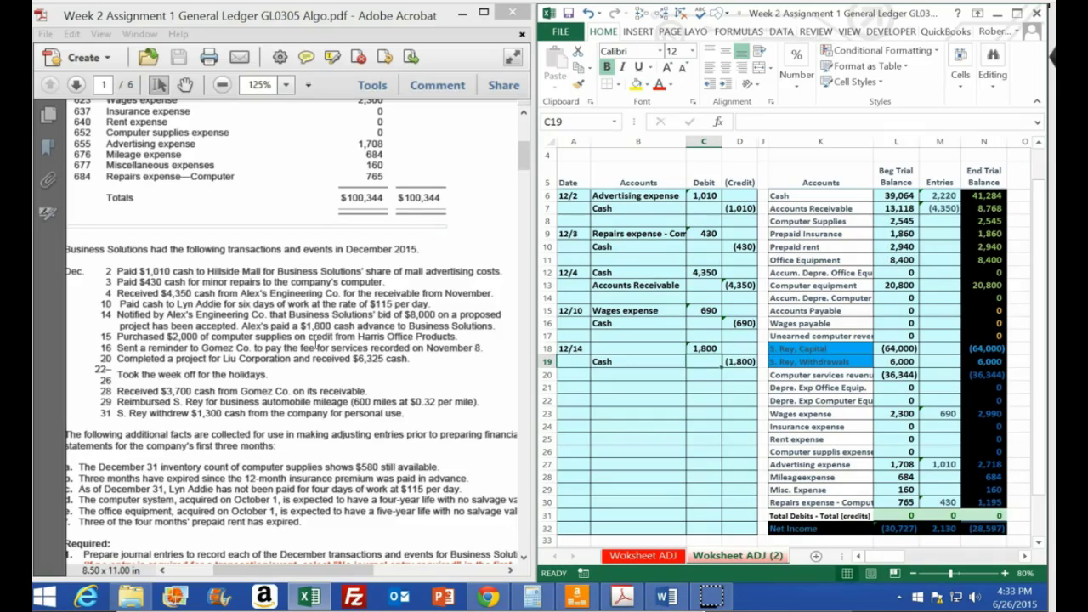
Move the Cash account name up from B19 to the 12/14 debit line in B18, leaving B19 empty
{"action": "right_click", "coordinate": [616, 364]}
{"action": "left_click", "coordinate": [651, 88]}
{"action": "left_click", "coordinate": [626, 344]}
{"action": "right_click", "coordinate": [623, 349]}
{"action": "left_click", "coordinate": [677, 110]}
{"action": "key", "text": "Delete"}
{"action": "key", "text": "Down"}
{"action": "key", "text": "Up"}
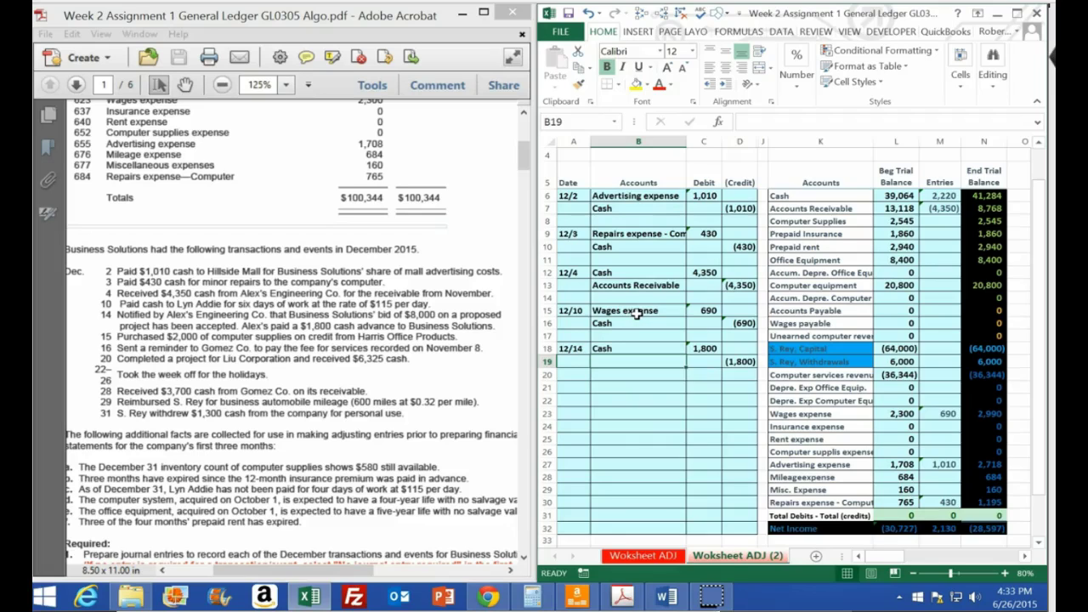
Copy the Unearned computer revenue account name from the trial balance into cell B19 as values, for the 12/14 credit line
{"action": "left_click", "coordinate": [705, 350]}
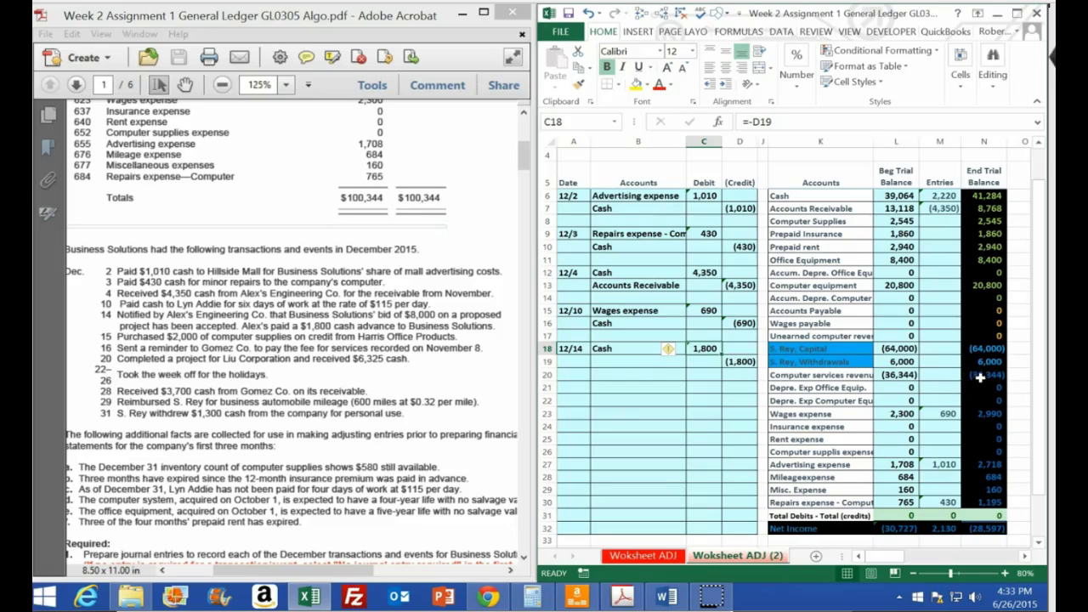
{"action": "left_click", "coordinate": [985, 335]}
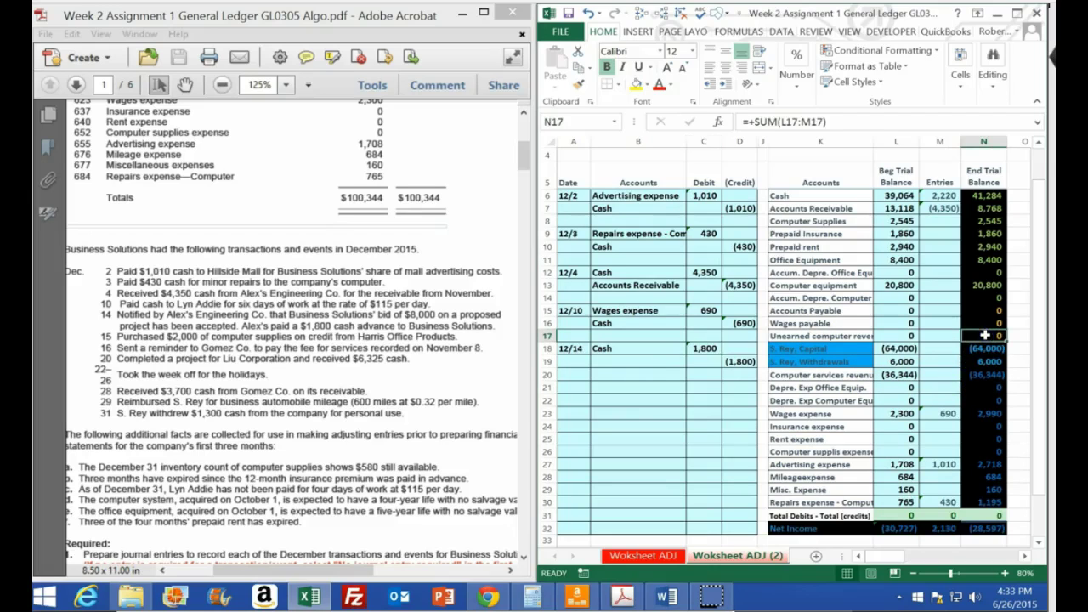
{"action": "right_click", "coordinate": [829, 337]}
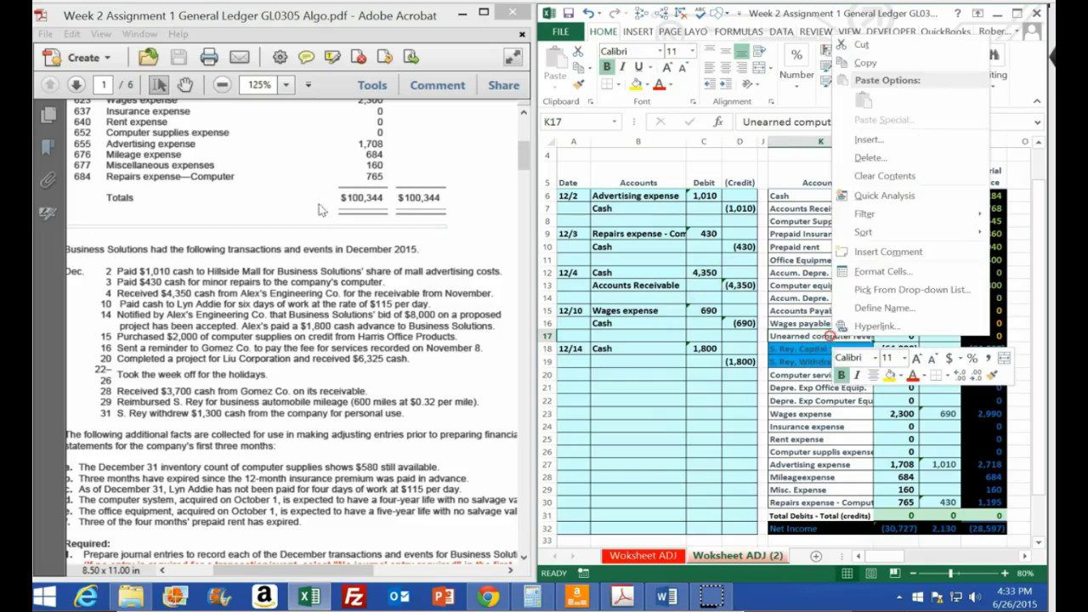
{"action": "left_click", "coordinate": [863, 64]}
{"action": "left_click", "coordinate": [610, 353]}
{"action": "right_click", "coordinate": [612, 361]}
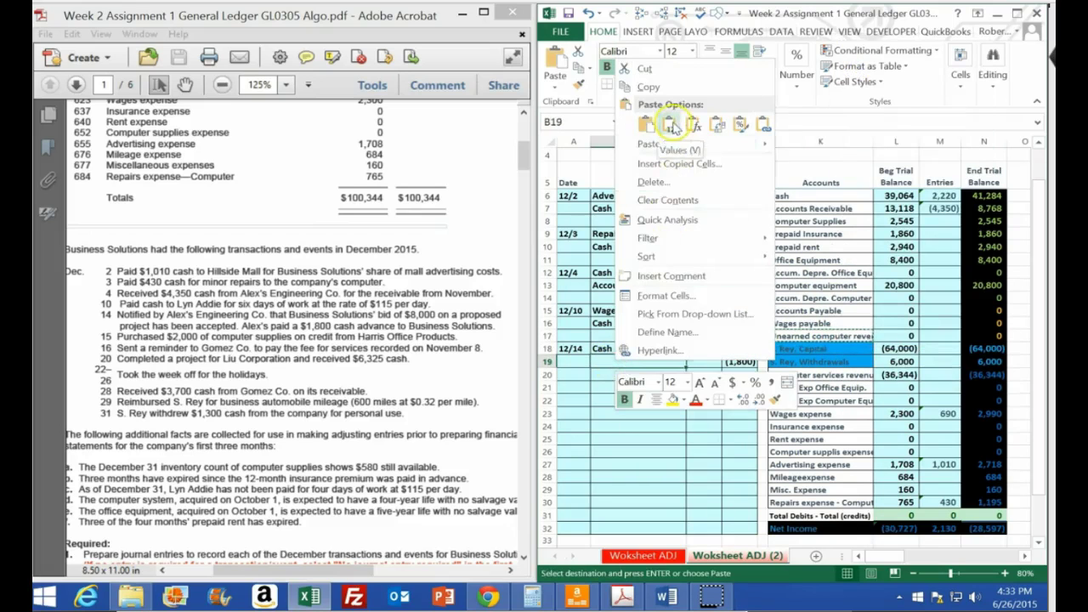
{"action": "left_click", "coordinate": [670, 126]}
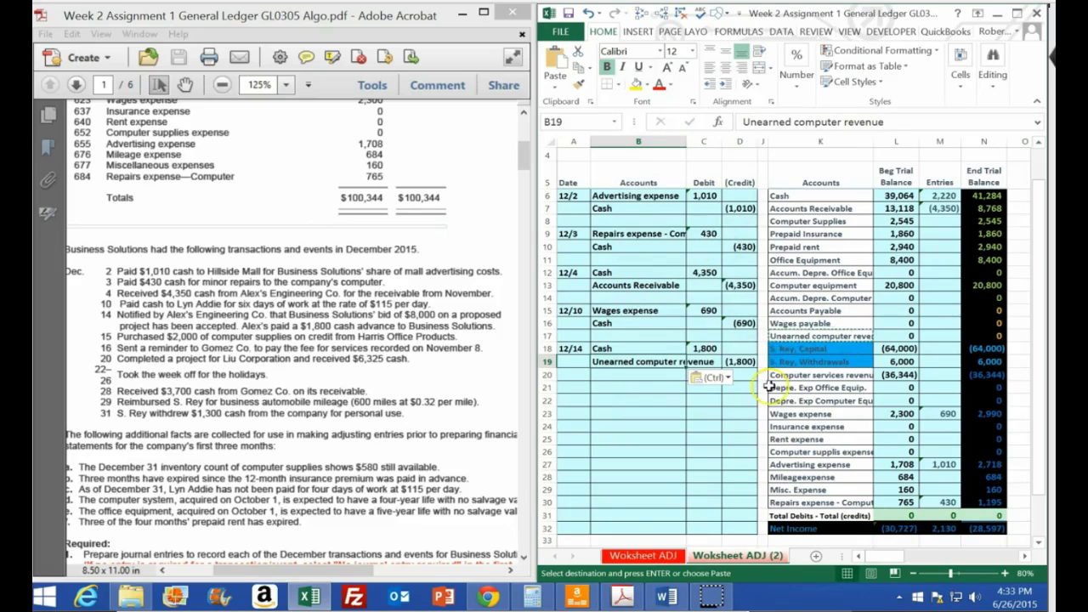
Post the 12/14 debit to Cash by extending its Entries formula in M6 to =D7+D10+C12+D16+C18
{"action": "double_click", "coordinate": [935, 195]}
{"action": "left_click_drag", "start_coordinate": [935, 195], "coordinate": [1004, 196]}
{"action": "type", "text": "+"}
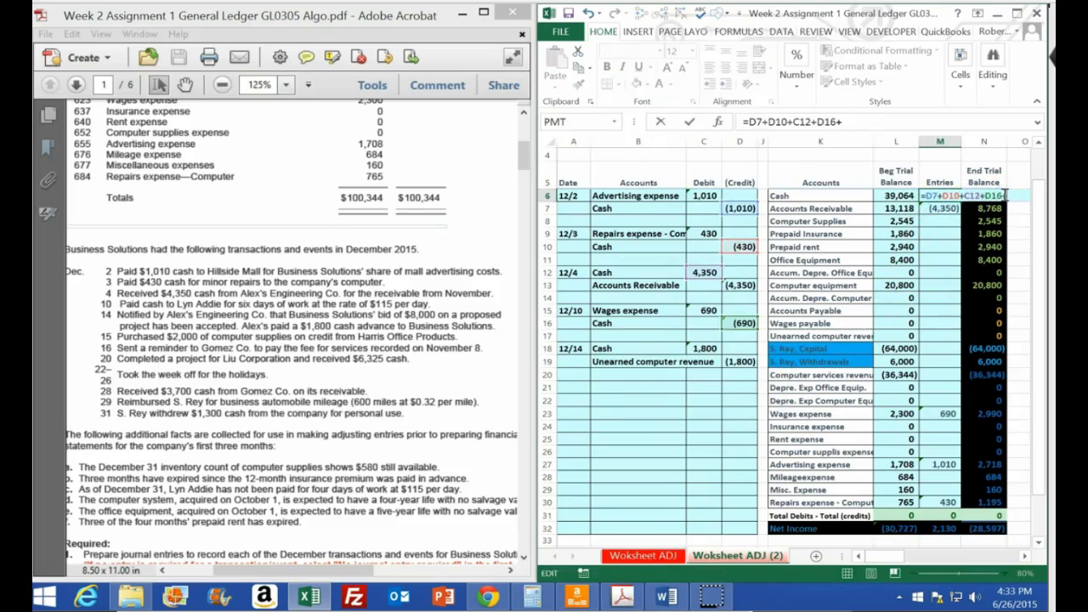
{"action": "left_click", "coordinate": [705, 349]}
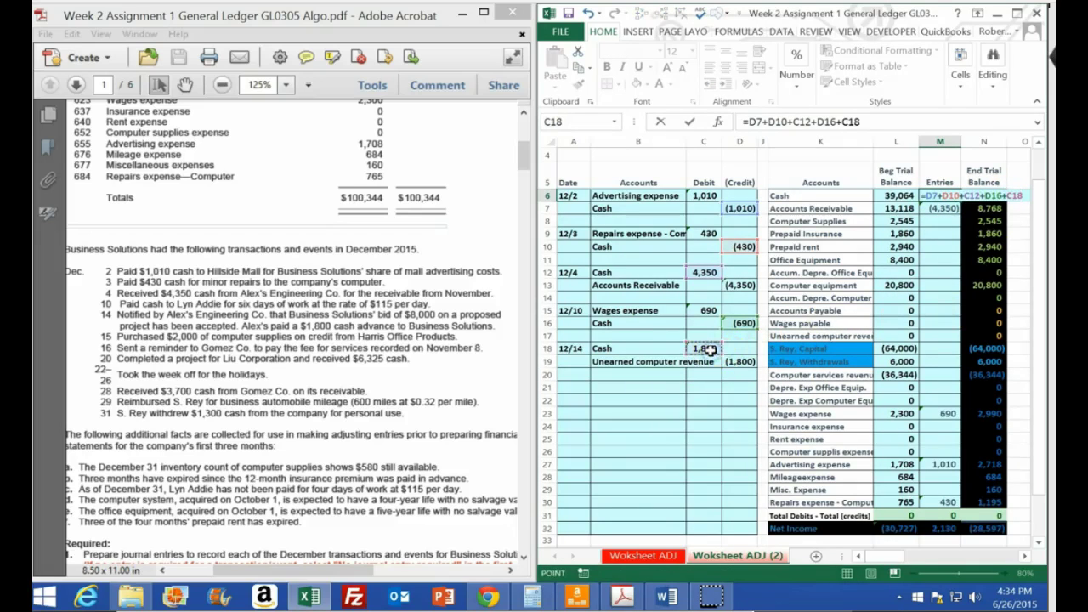
{"action": "key", "text": "Return"}
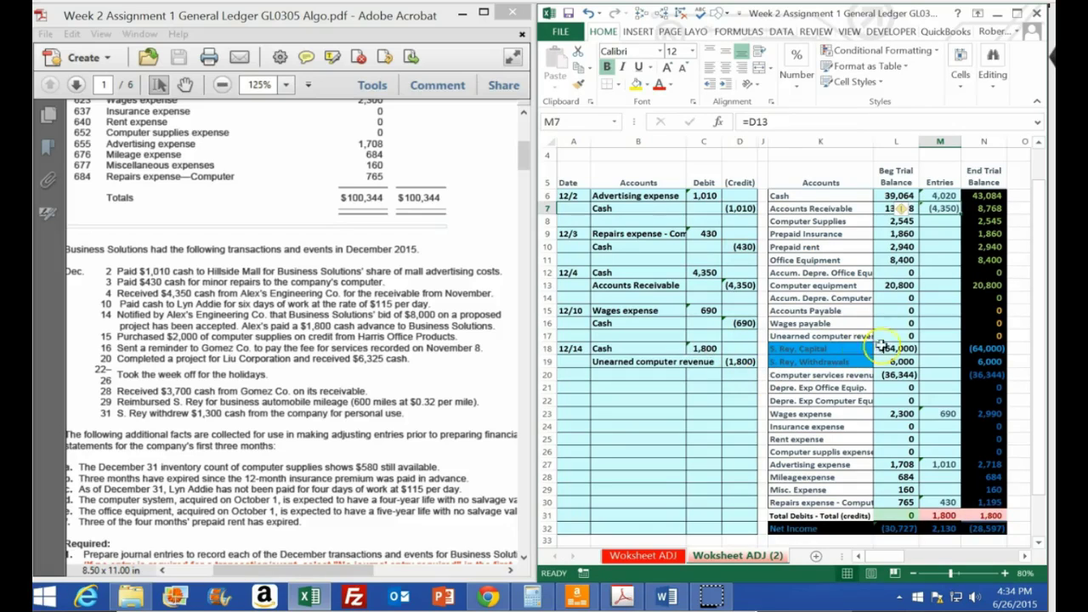
Post the 12/14 credit to Unearned computer revenue by linking its Entries cell M17 to the journal with =D19
{"action": "left_click", "coordinate": [937, 335]}
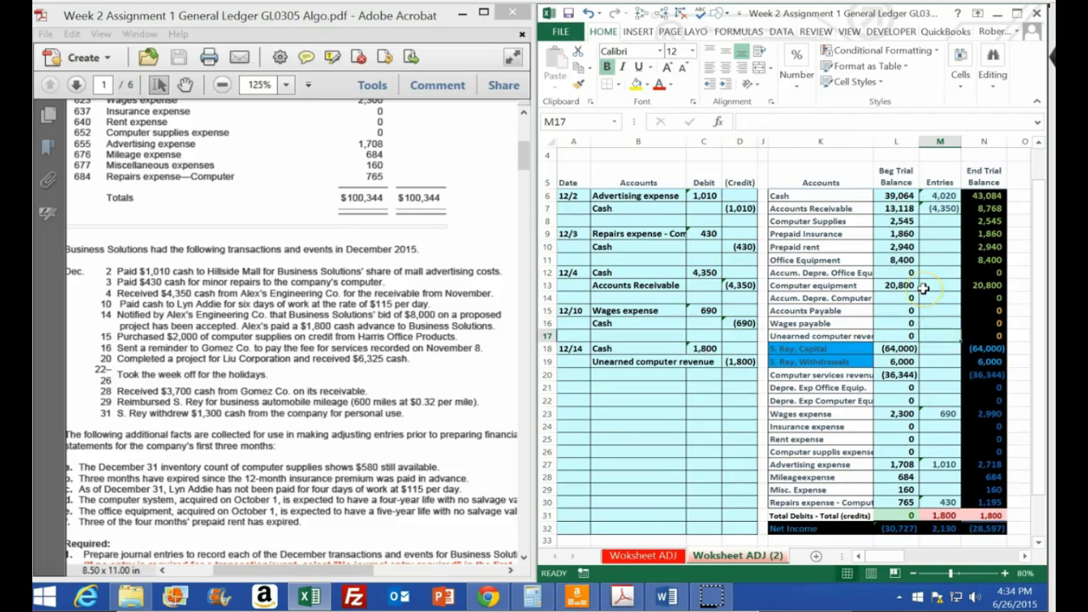
{"action": "type", "text": "="}
{"action": "key", "text": "Left"}
{"action": "key", "text": "Left"}
{"action": "key", "text": "Left"}
{"action": "key", "text": "Left"}
{"action": "key", "text": "Down"}
{"action": "key", "text": "Down"}
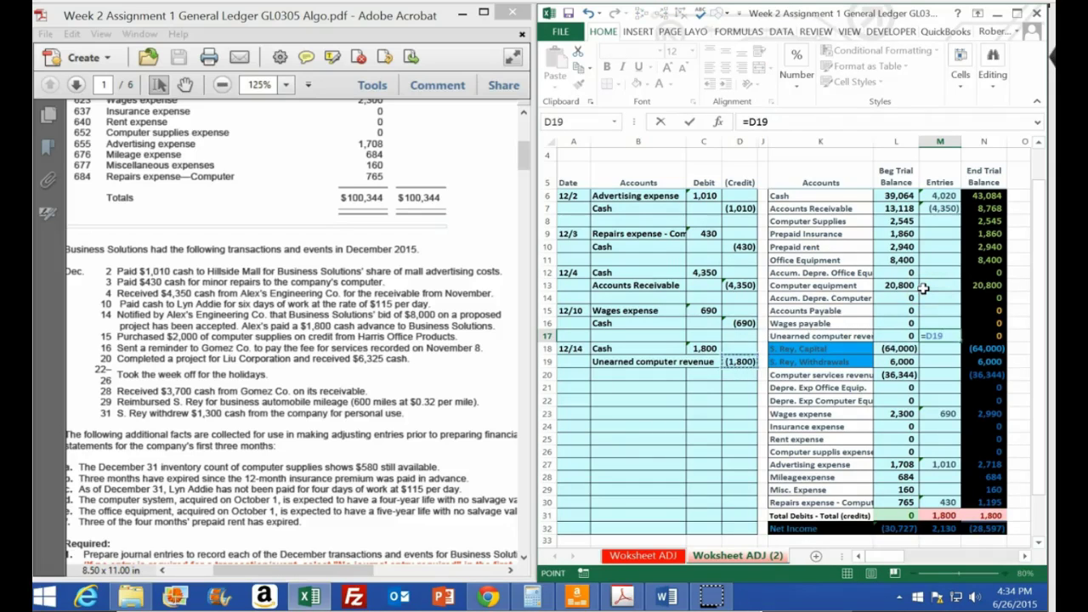
{"action": "key", "text": "Return"}
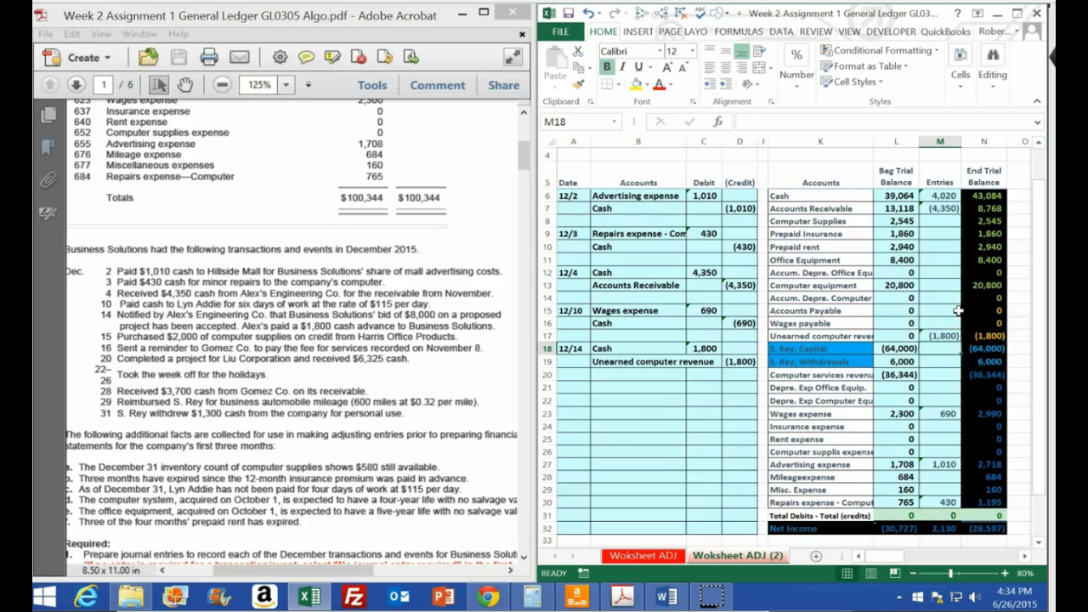
Enter the date 12/15 in A21 for the computer supplies purchase
{"action": "key", "text": "Down"}
{"action": "key", "text": "Left"}
{"action": "key", "text": "Left"}
{"action": "key", "text": "Left"}
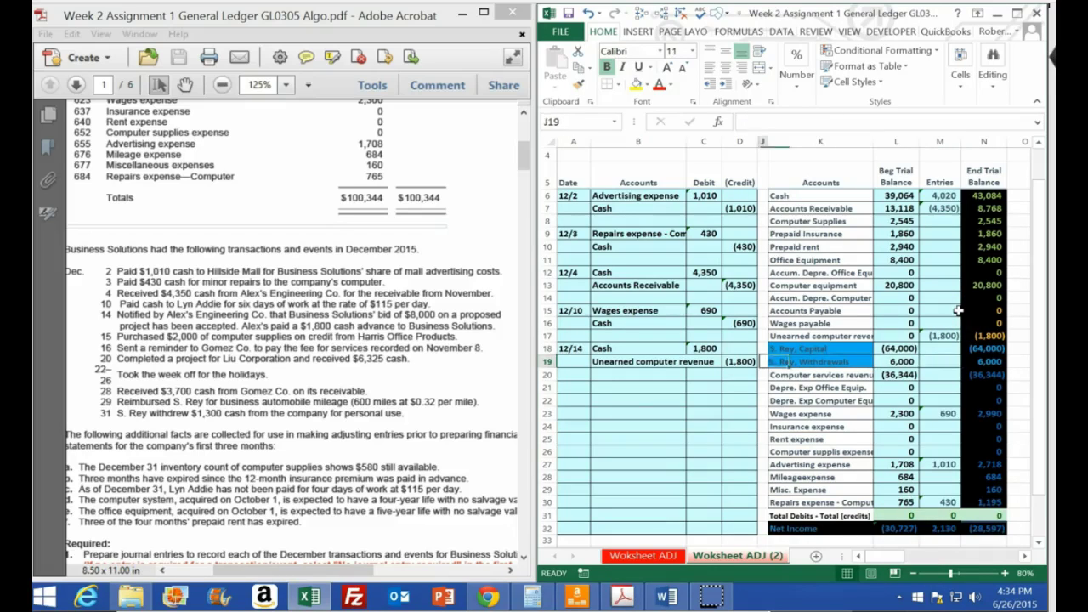
{"action": "key", "text": "Home"}
{"action": "key", "text": "Down"}
{"action": "key", "text": "Down"}
{"action": "type", "text": "1"}
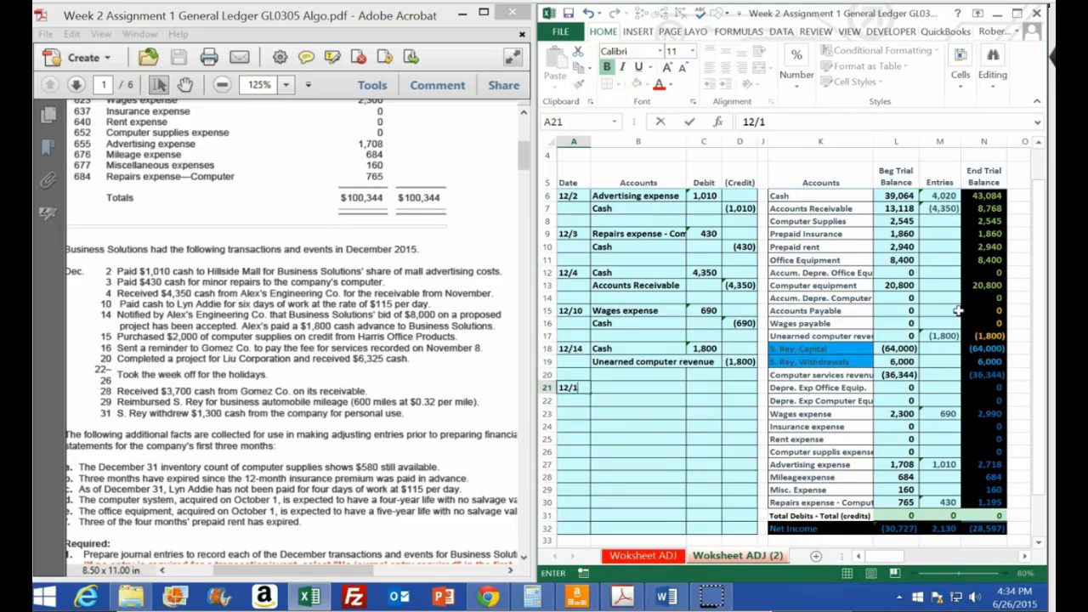
{"action": "key", "text": "Return"}
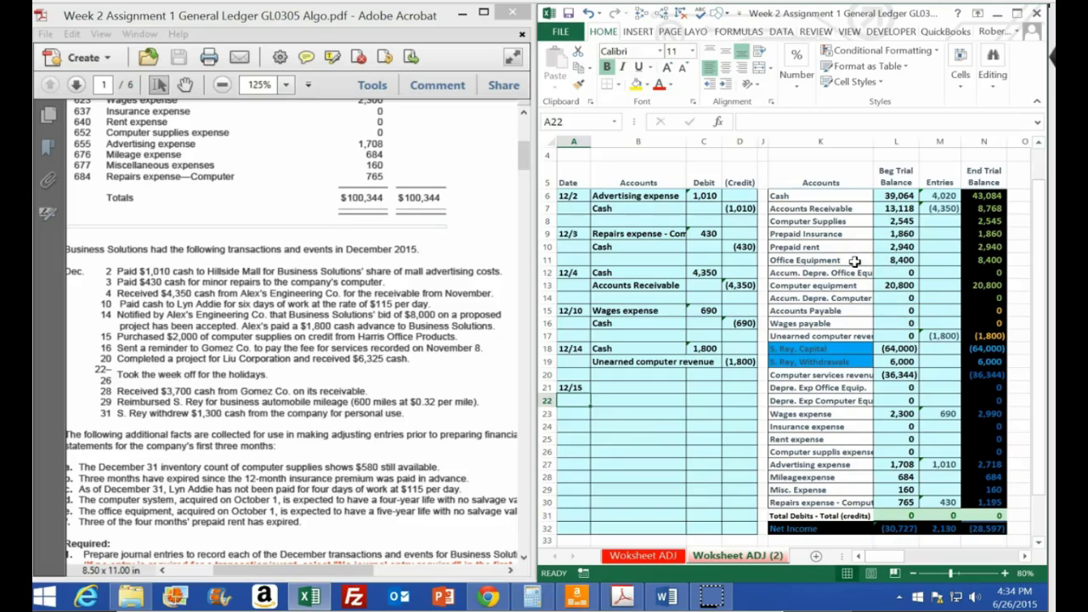
Copy the Computer Supplies account name from the trial balance into cell B21 as values, for the 12/15 debit line
{"action": "left_click", "coordinate": [835, 311]}
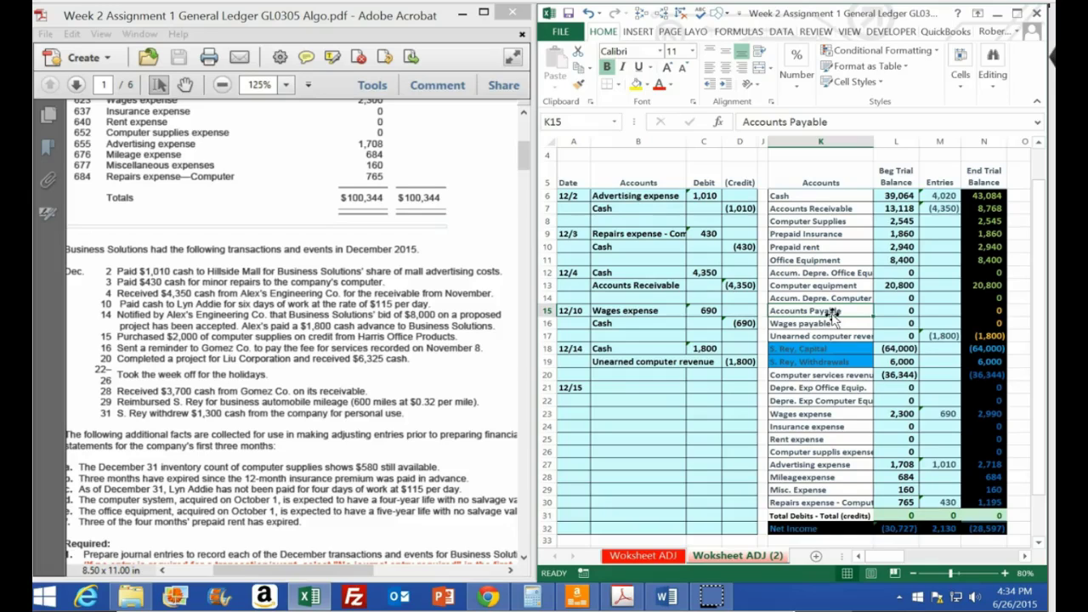
{"action": "left_click", "coordinate": [830, 221]}
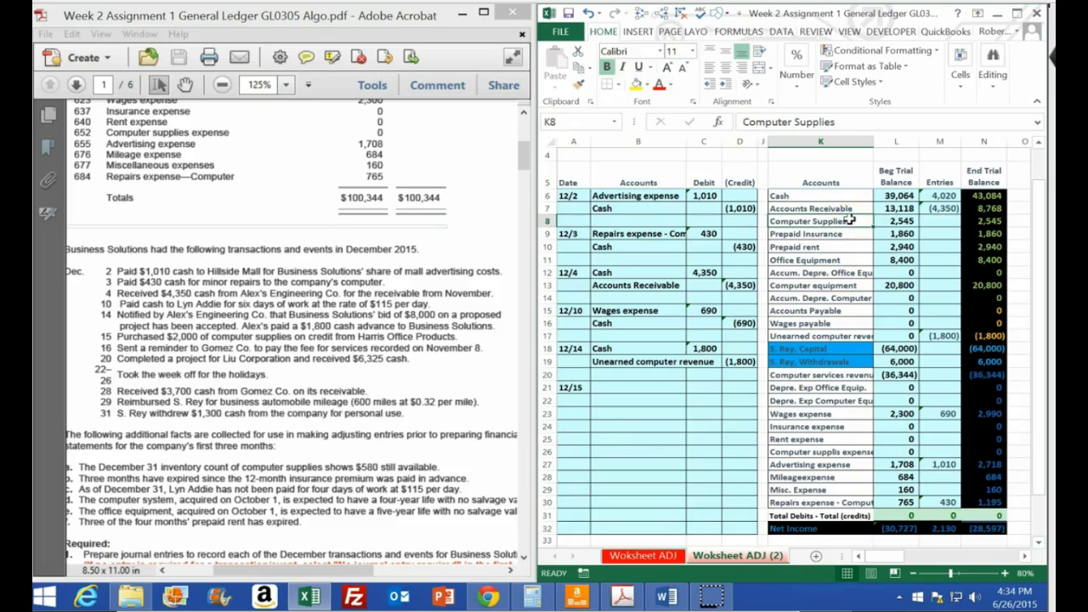
{"action": "left_click", "coordinate": [984, 221]}
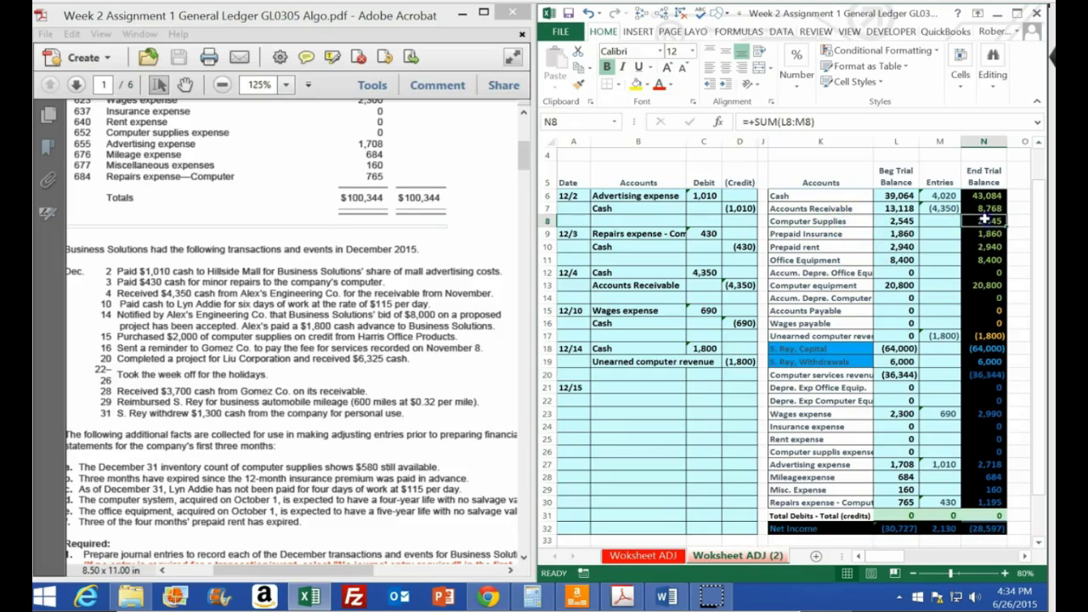
{"action": "left_click", "coordinate": [824, 221]}
{"action": "right_click", "coordinate": [823, 221]}
{"action": "left_click", "coordinate": [843, 247]}
{"action": "left_click", "coordinate": [622, 388]}
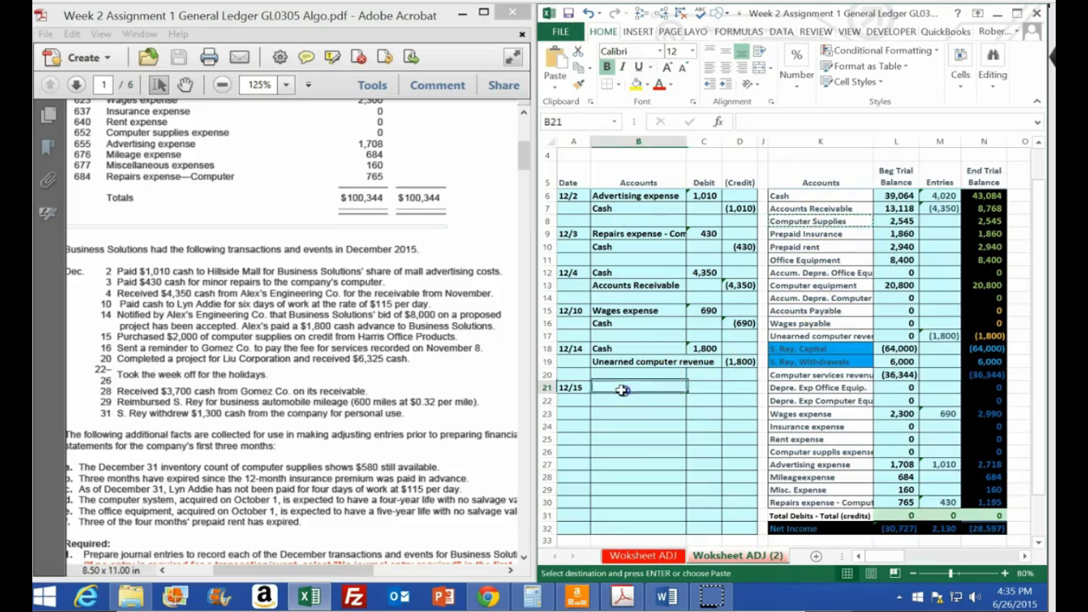
{"action": "right_click", "coordinate": [622, 388]}
{"action": "left_click", "coordinate": [681, 159]}
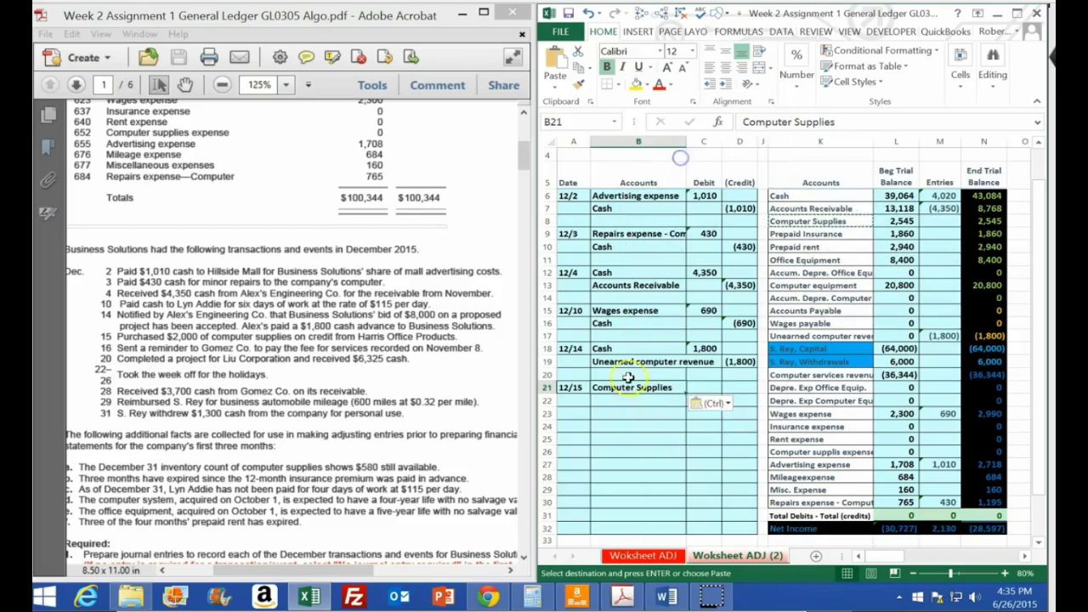
Enter the 12/15 debit of 2000 in C21 and the matching credit as =-C21 in D22
{"action": "left_click", "coordinate": [707, 388]}
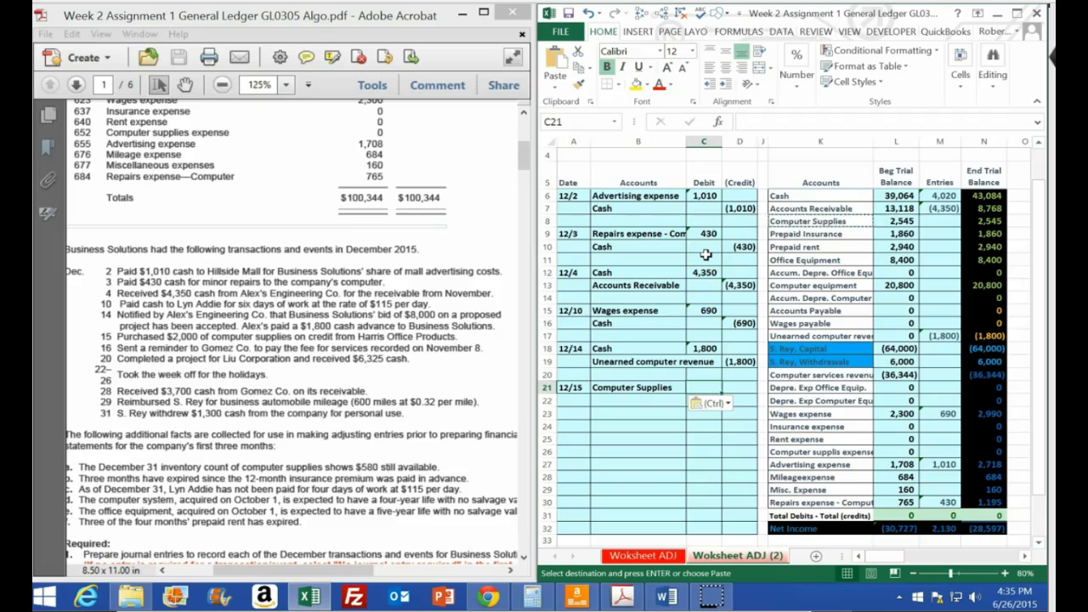
{"action": "type", "text": "2000"}
{"action": "key", "text": "Return"}
{"action": "key", "text": "Tab"}
{"action": "type", "text": "-"}
{"action": "key", "text": "Left"}
{"action": "key", "text": "Up"}
{"action": "key", "text": "Return"}
{"action": "key", "text": "Up"}
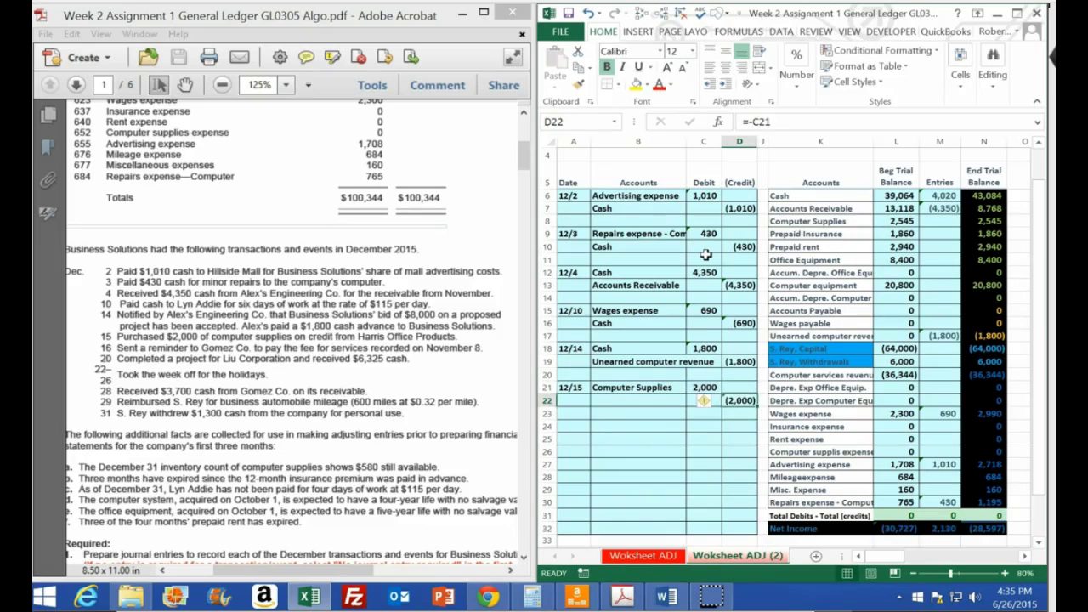
Copy the Accounts Payable account name from the trial balance into cell B22 as values, for the 12/15 credit line
{"action": "left_click", "coordinate": [802, 311]}
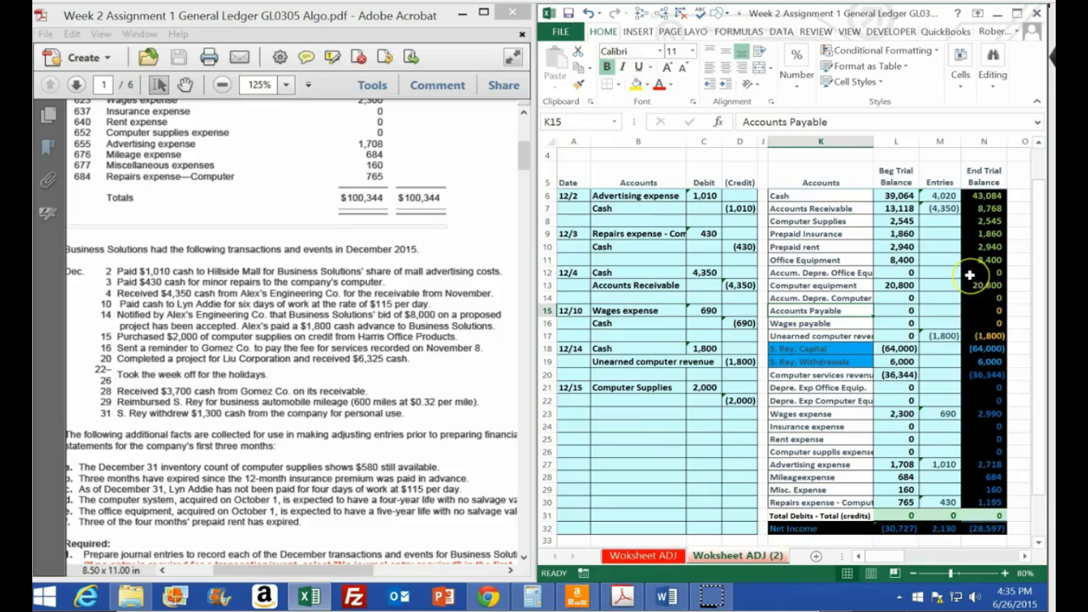
{"action": "left_click_drag", "start_coordinate": [986, 336], "coordinate": [988, 309]}
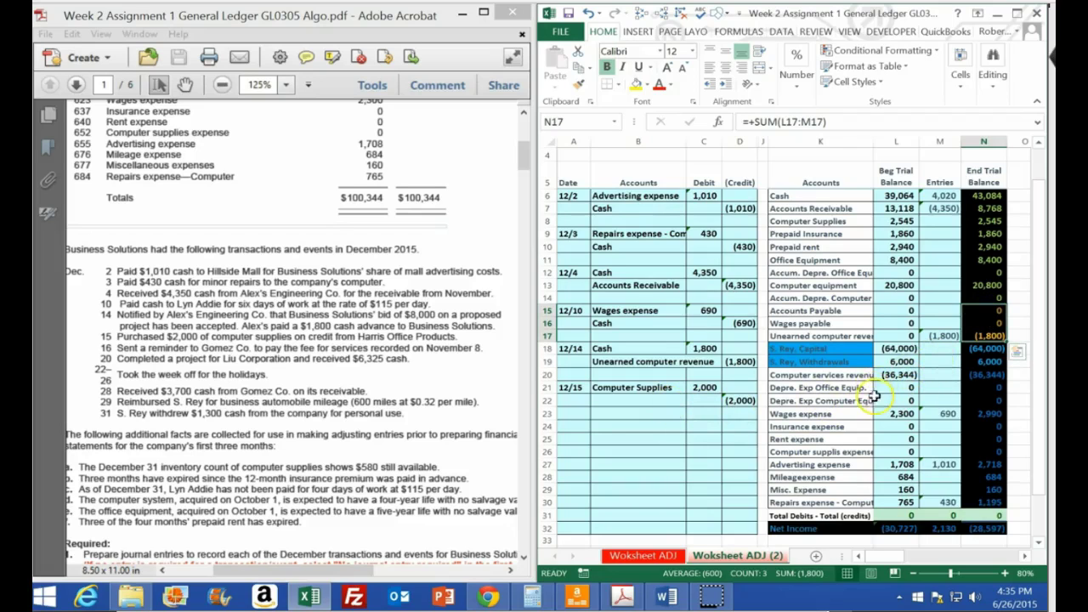
{"action": "right_click", "coordinate": [808, 311]}
{"action": "left_click", "coordinate": [986, 35]}
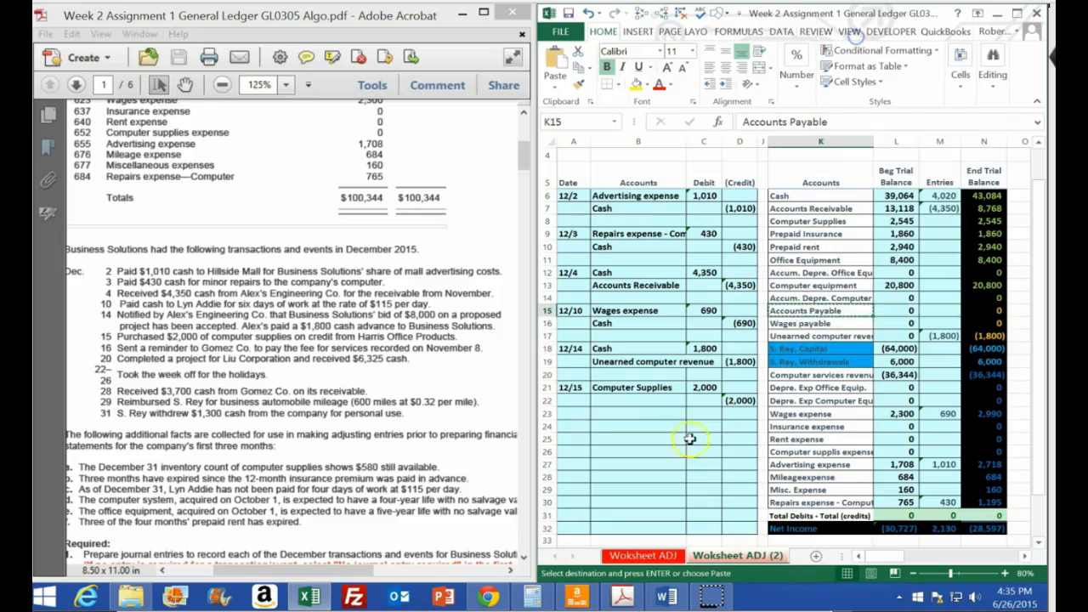
{"action": "left_click", "coordinate": [633, 399]}
{"action": "right_click", "coordinate": [634, 399]}
{"action": "left_click", "coordinate": [703, 161]}
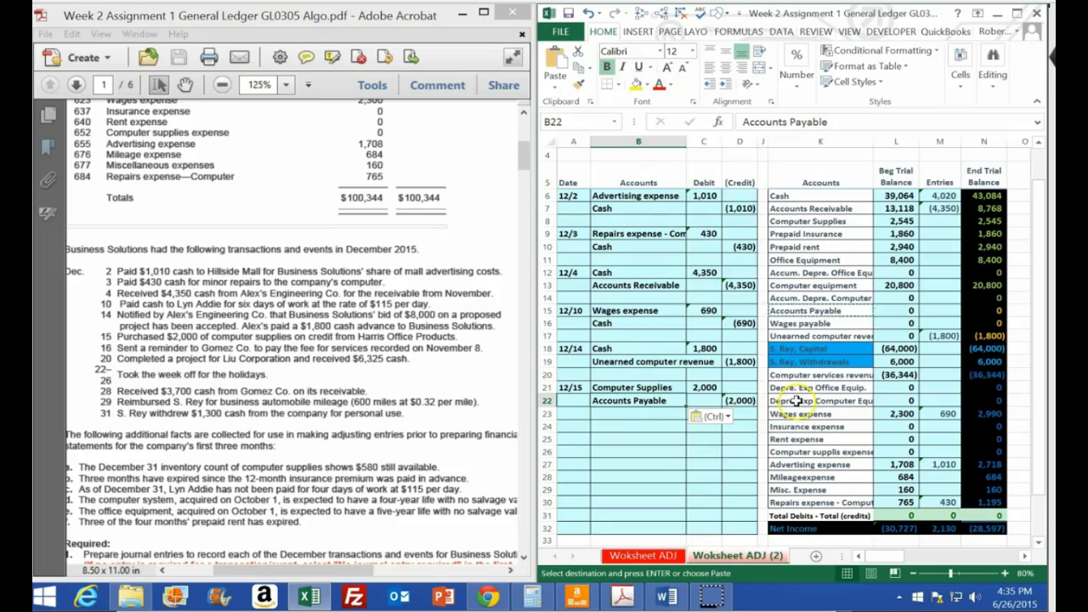
Post the 12/15 debit to Computer Supplies by linking its Entries cell M8 to the journal with =C21
{"action": "left_click", "coordinate": [927, 222]}
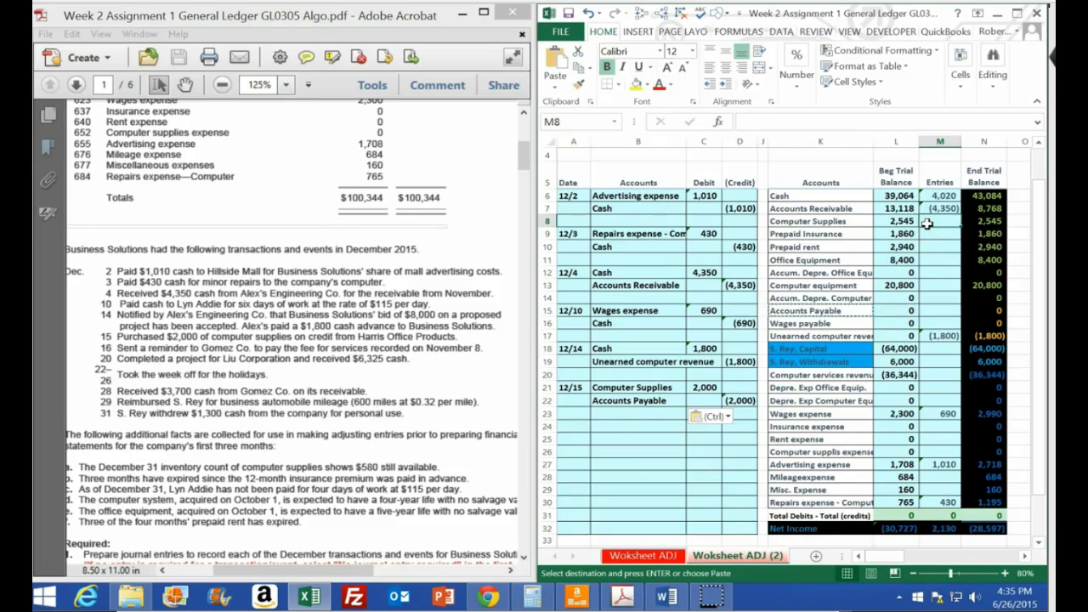
{"action": "type", "text": "="}
{"action": "key", "text": "Down"}
{"action": "key", "text": "Down"}
{"action": "key", "text": "Down"}
{"action": "key", "text": "Down"}
{"action": "key", "text": "Down"}
{"action": "key", "text": "Down"}
{"action": "key", "text": "Down"}
{"action": "key", "text": "Down"}
{"action": "key", "text": "Down"}
{"action": "key", "text": "Down"}
{"action": "key", "text": "Down"}
{"action": "key", "text": "Down"}
{"action": "key", "text": "Left"}
{"action": "key", "text": "Left"}
{"action": "key", "text": "Left"}
{"action": "key", "text": "Left"}
{"action": "key", "text": "Left"}
{"action": "key", "text": "Down"}
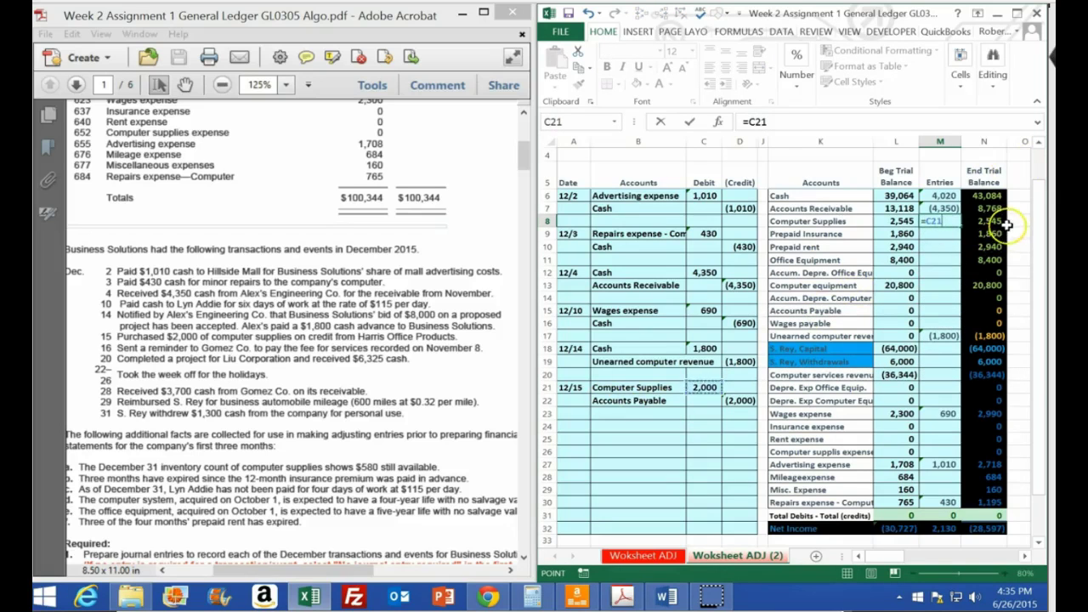
{"action": "key", "text": "Return"}
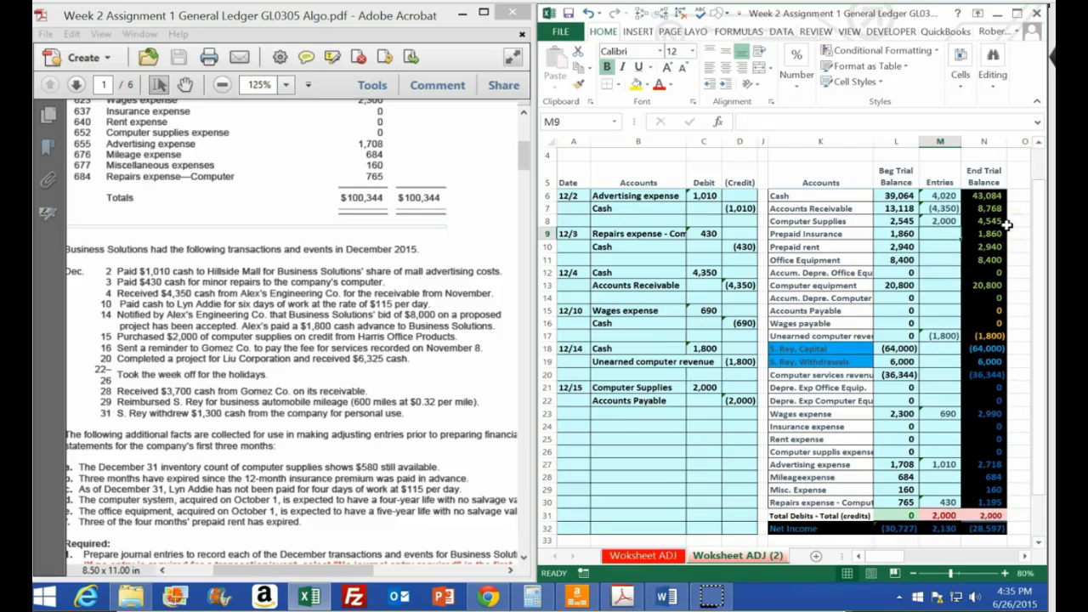
Post the 12/15 credit to Accounts Payable by linking its Entries cell M15 to the journal with =D22
{"action": "left_click", "coordinate": [948, 312]}
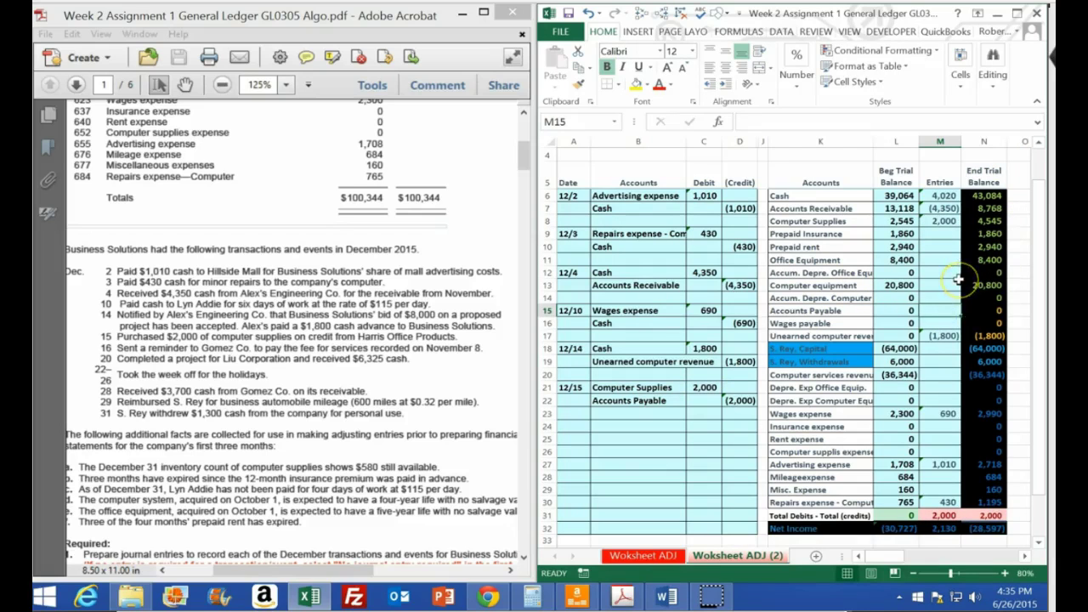
{"action": "type", "text": "="}
{"action": "key", "text": "Down"}
{"action": "key", "text": "Down"}
{"action": "key", "text": "Down"}
{"action": "key", "text": "Down"}
{"action": "key", "text": "Down"}
{"action": "key", "text": "Down"}
{"action": "key", "text": "Down"}
{"action": "key", "text": "Left"}
{"action": "key", "text": "Left"}
{"action": "key", "text": "Left"}
{"action": "key", "text": "Left"}
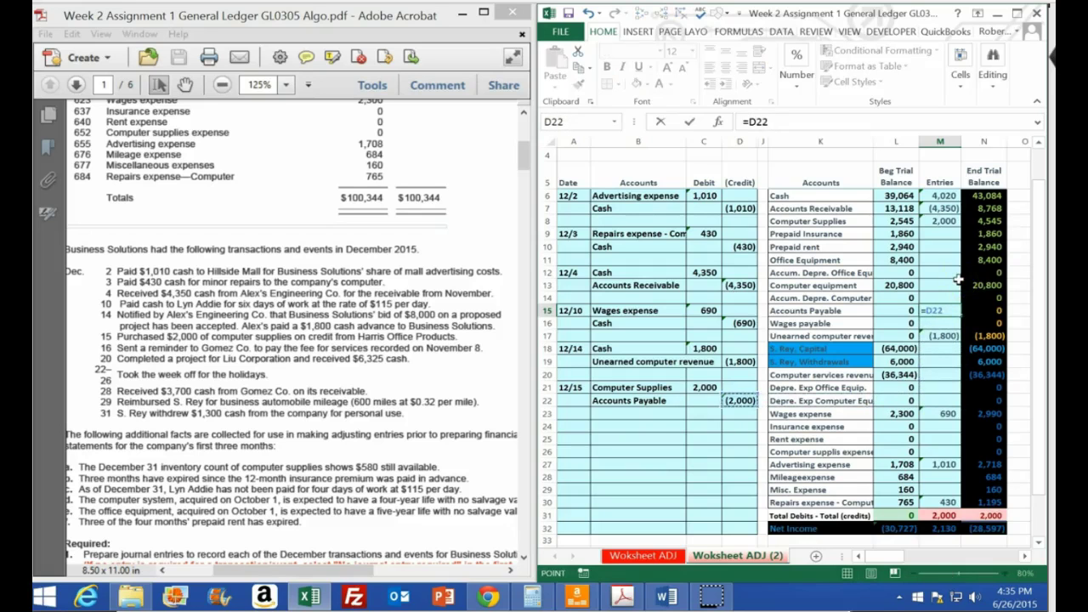